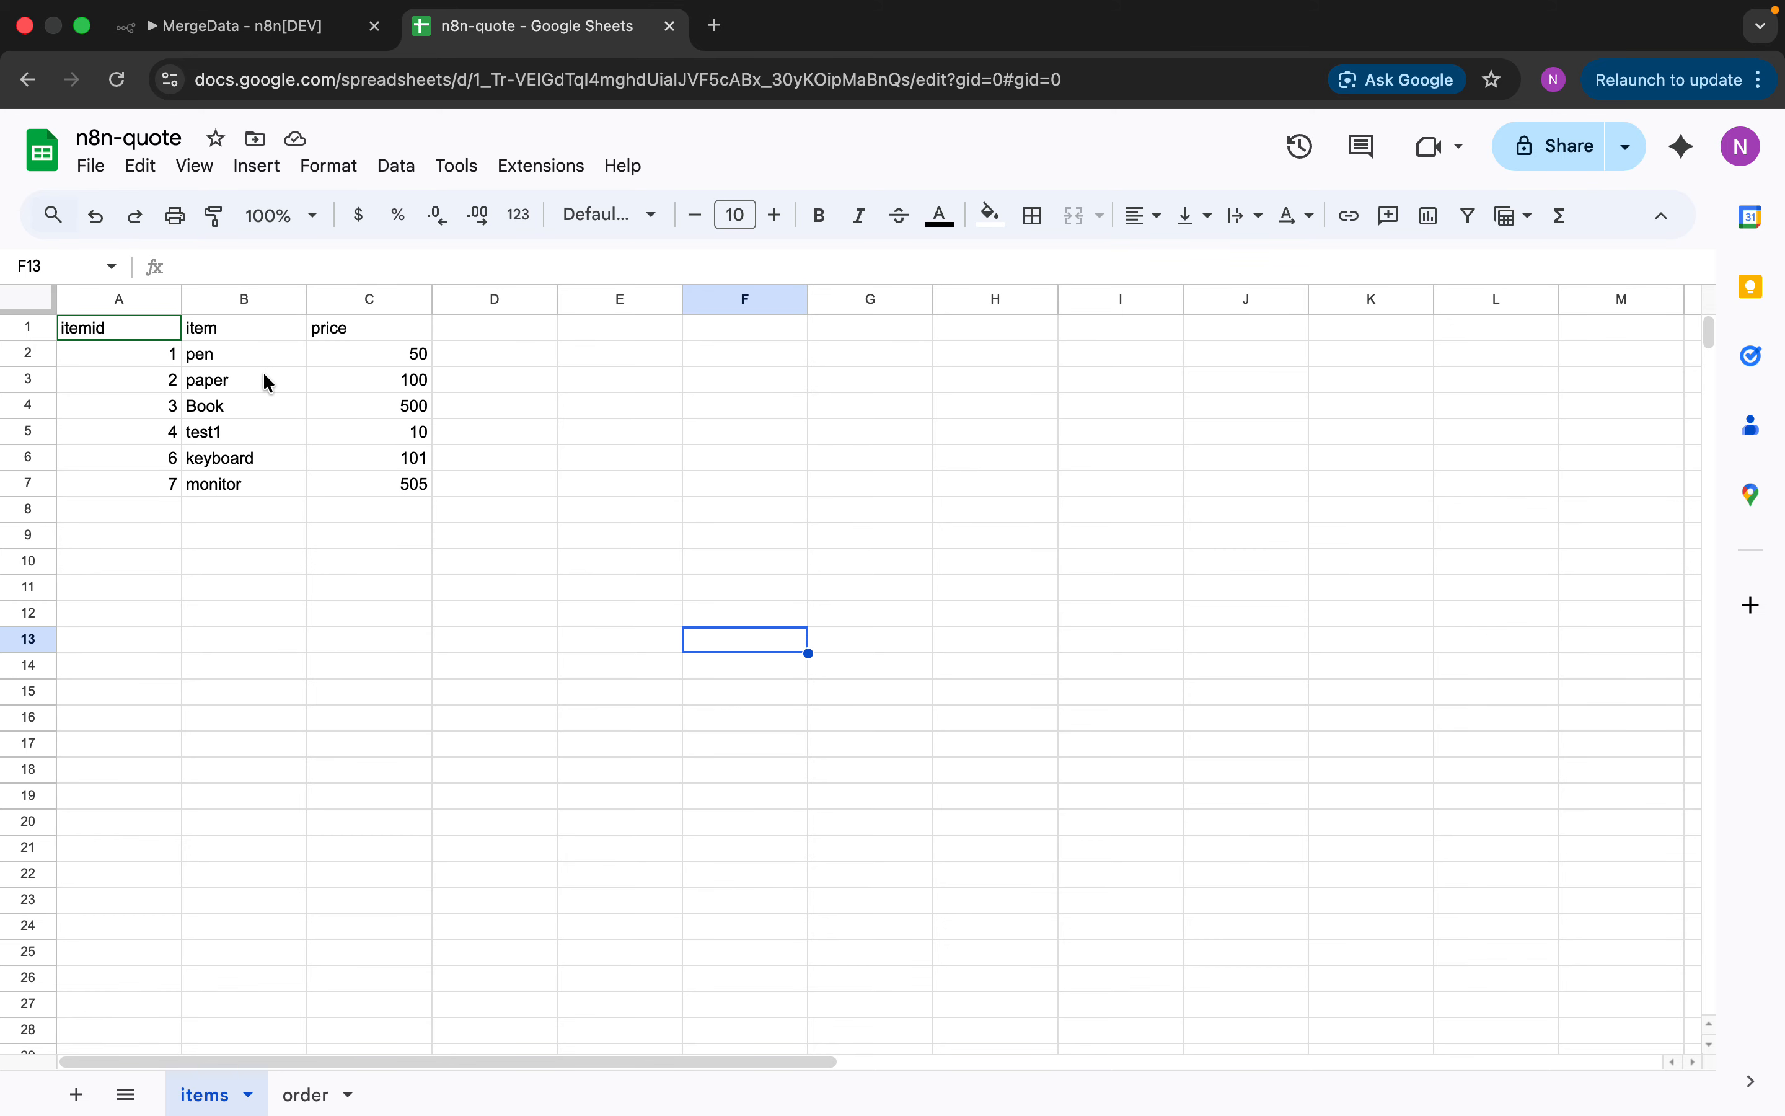
Compare the items and order sheets of n8n-quote, finishing on the order sheet with orders O1–O3
{"action": "left_click", "coordinate": [310, 1094]}
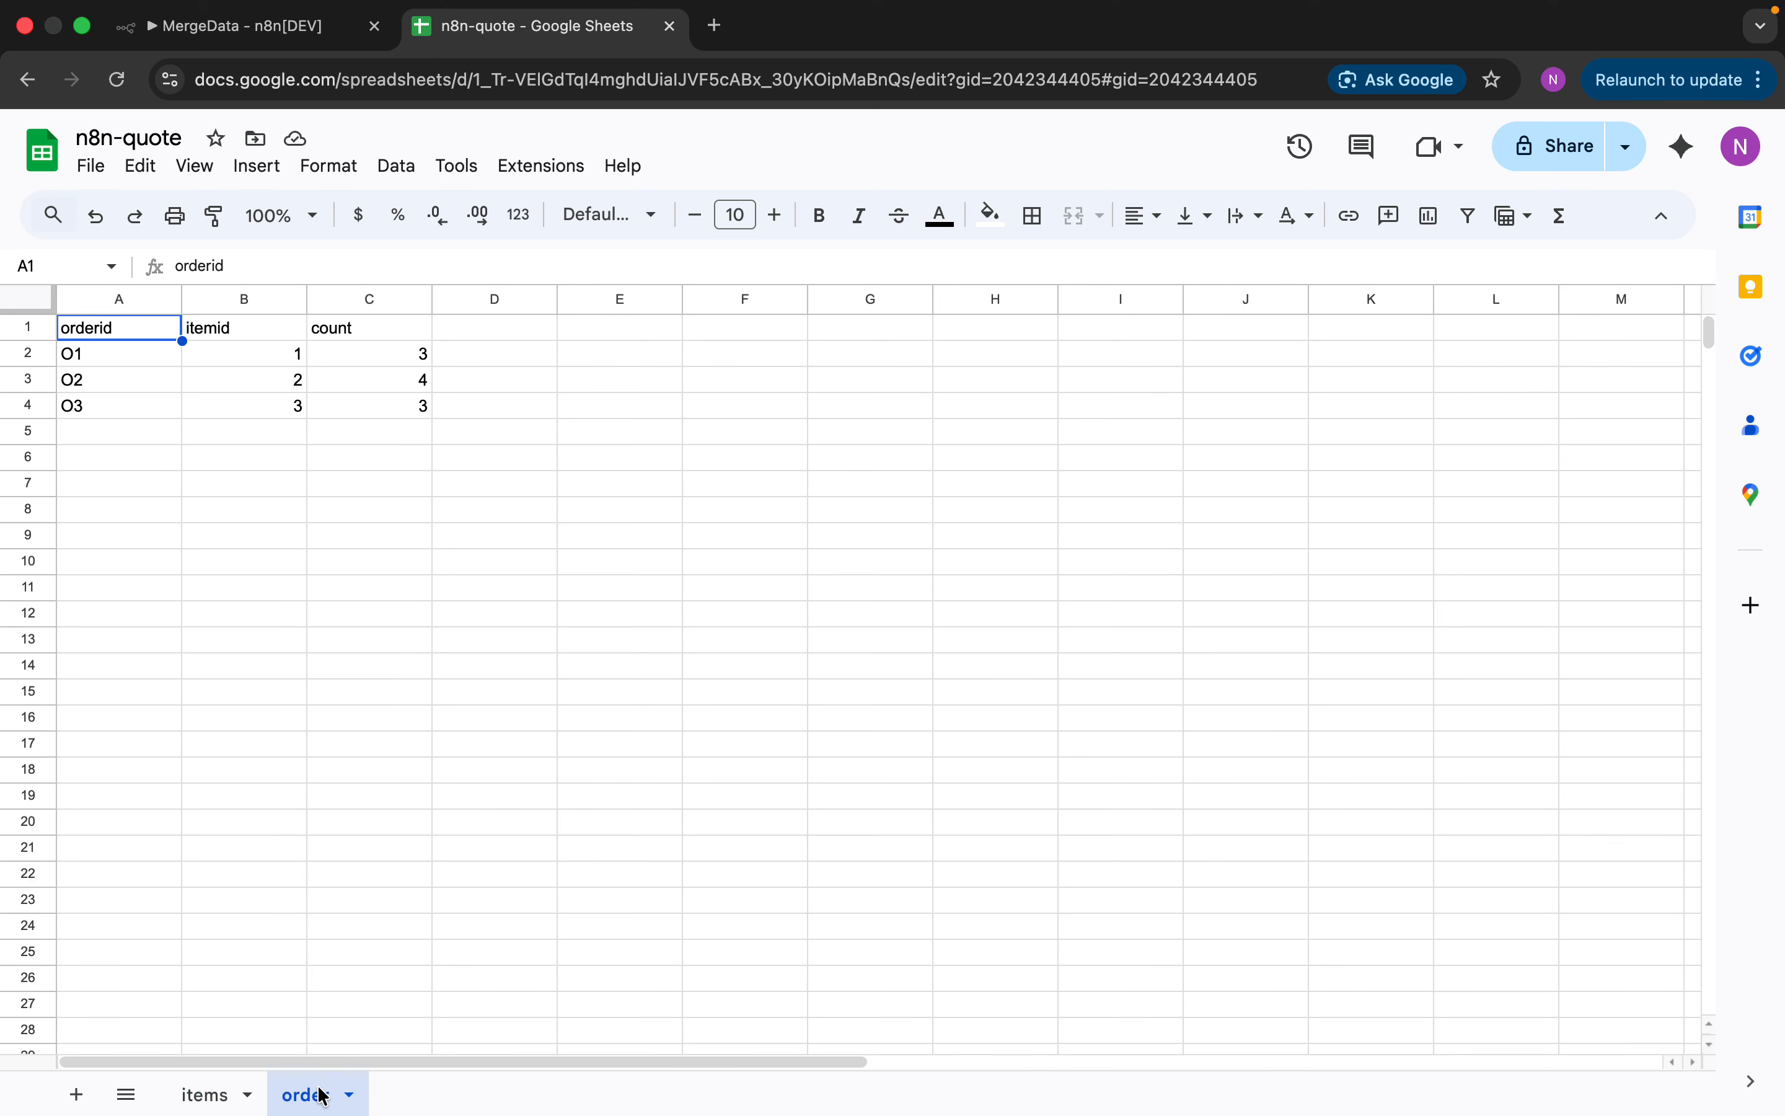
{"action": "left_click", "coordinate": [247, 367]}
{"action": "left_click", "coordinate": [210, 1093]}
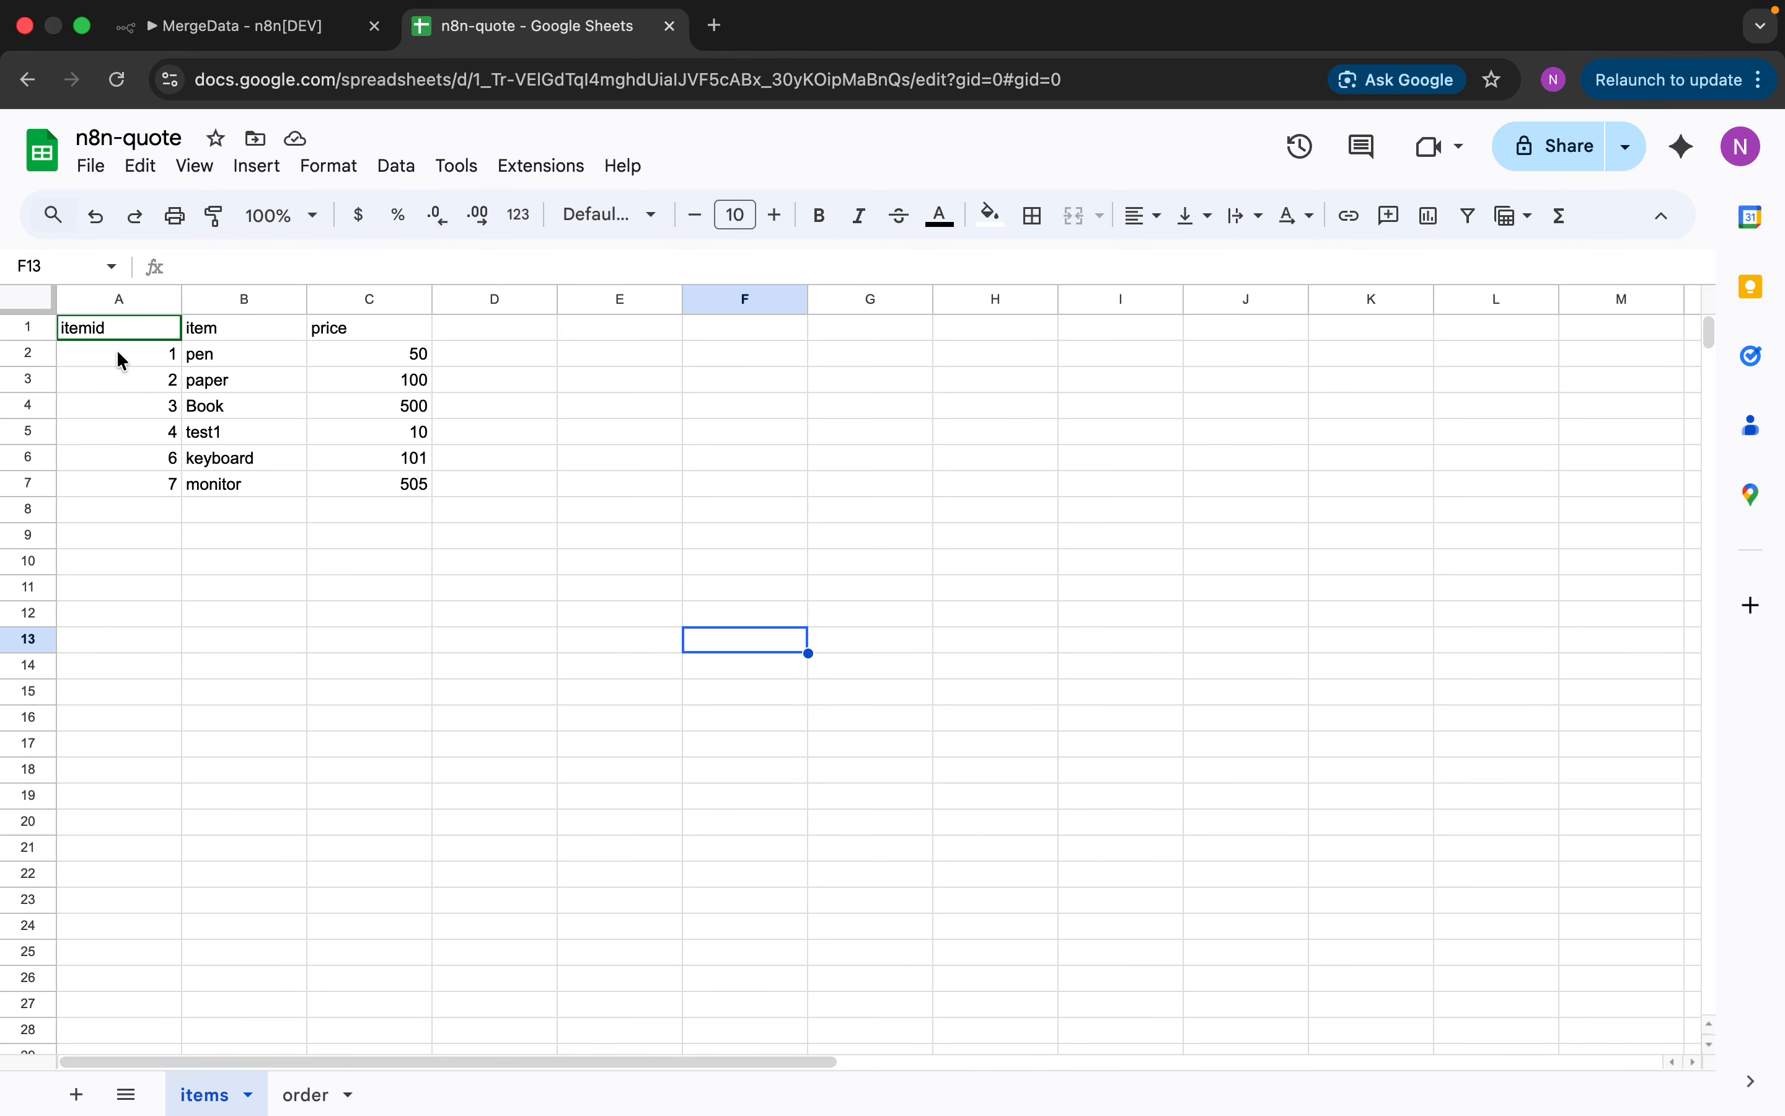
{"action": "left_click", "coordinate": [308, 1093]}
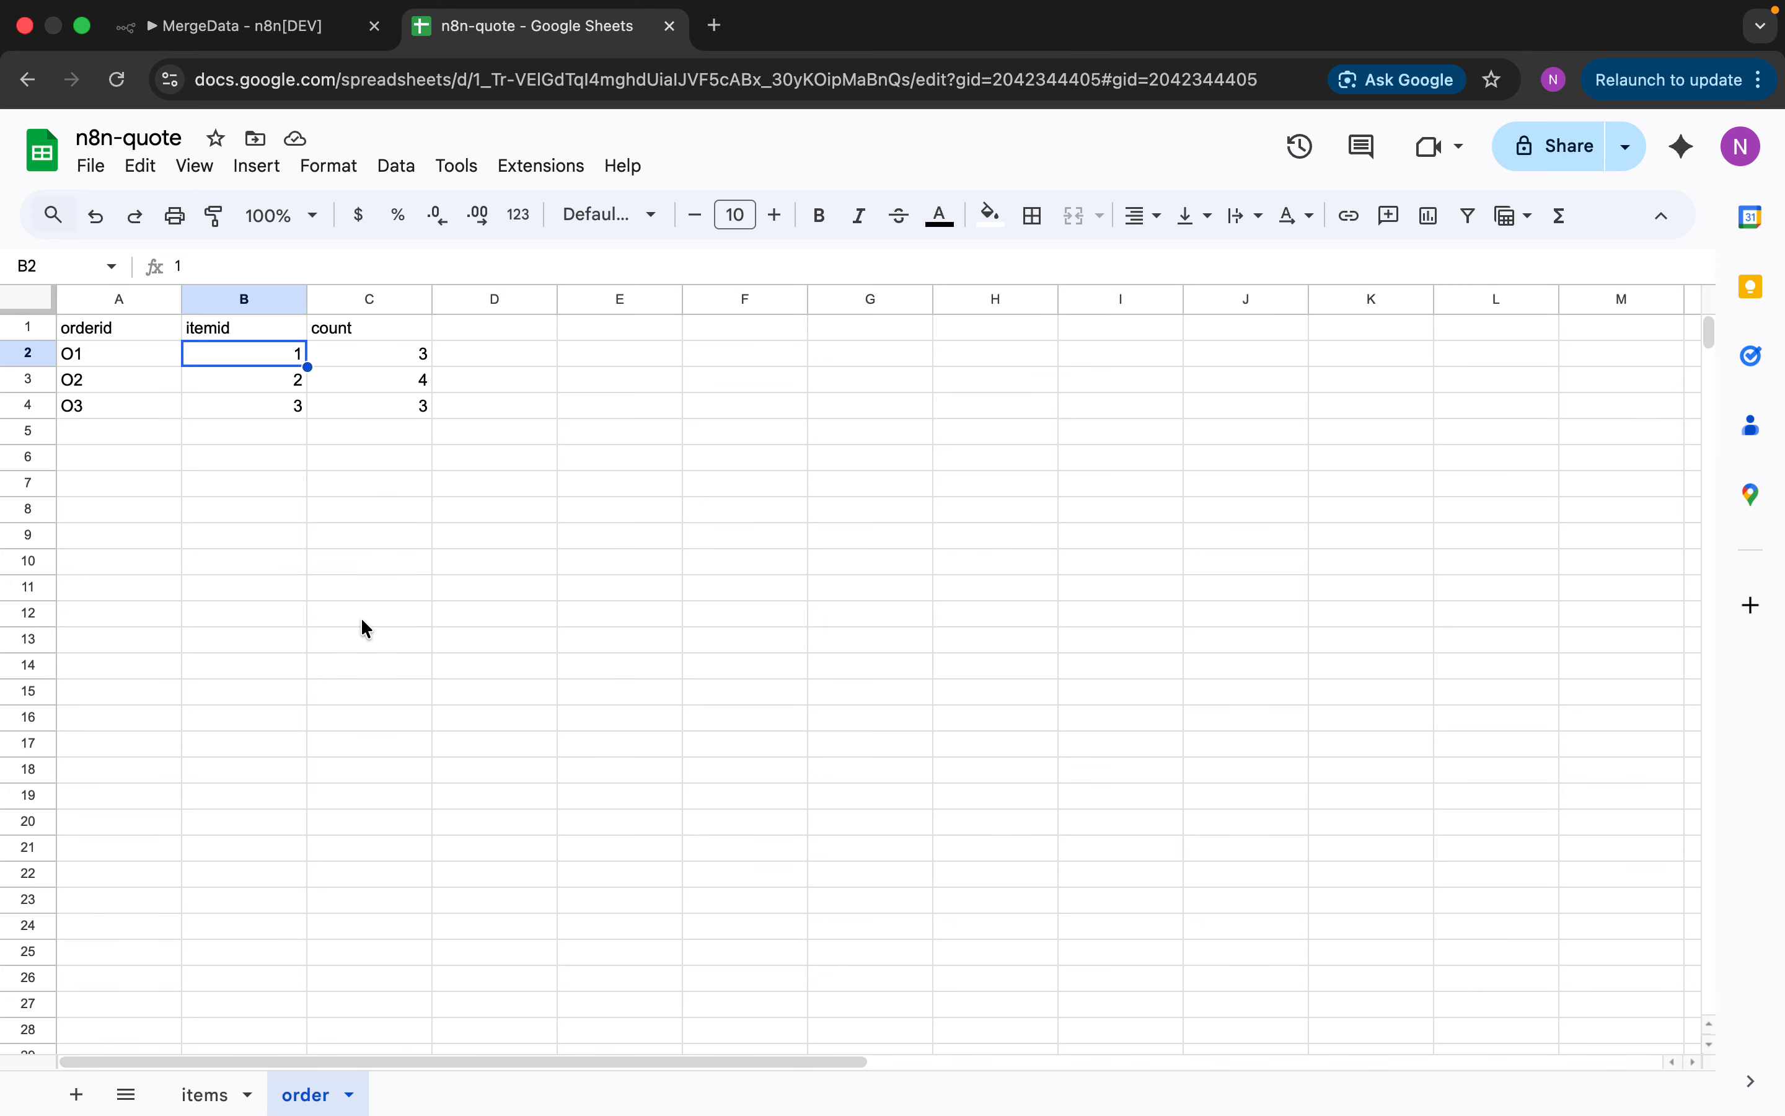
{"action": "left_click", "coordinate": [219, 1091]}
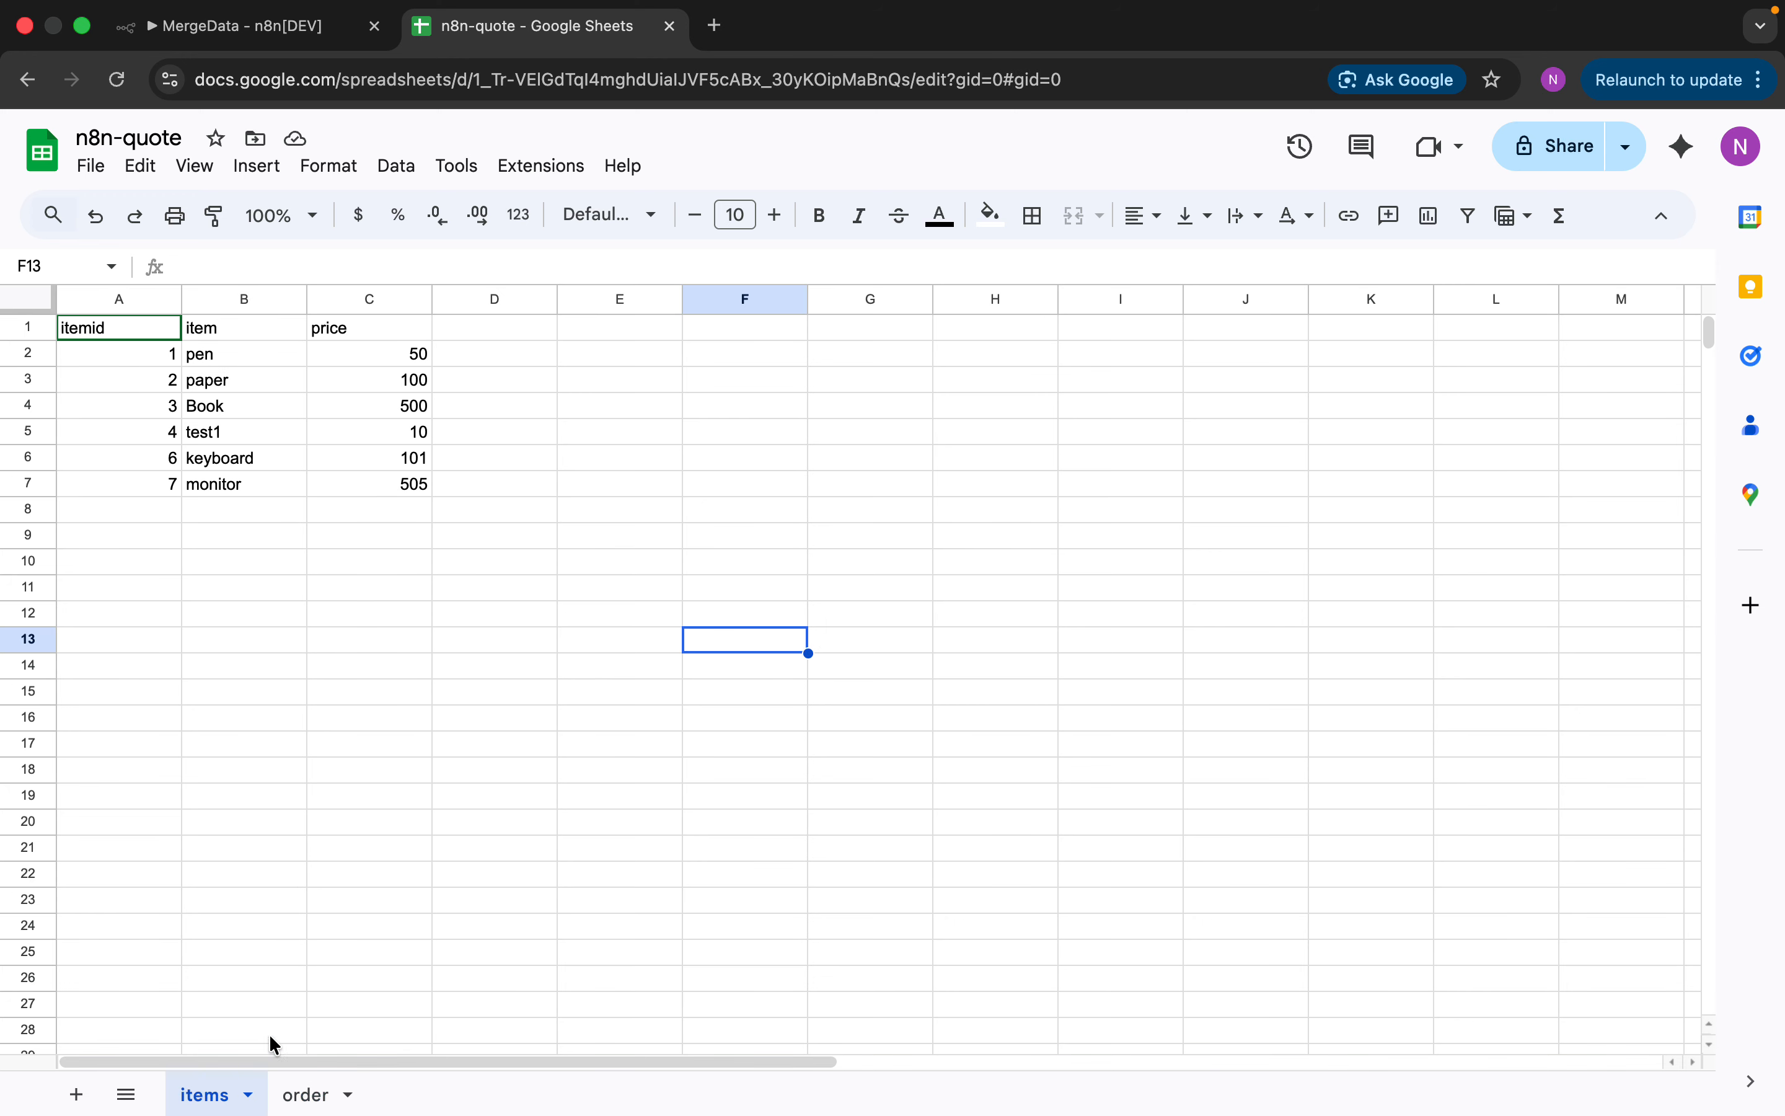
{"action": "left_click", "coordinate": [290, 1093]}
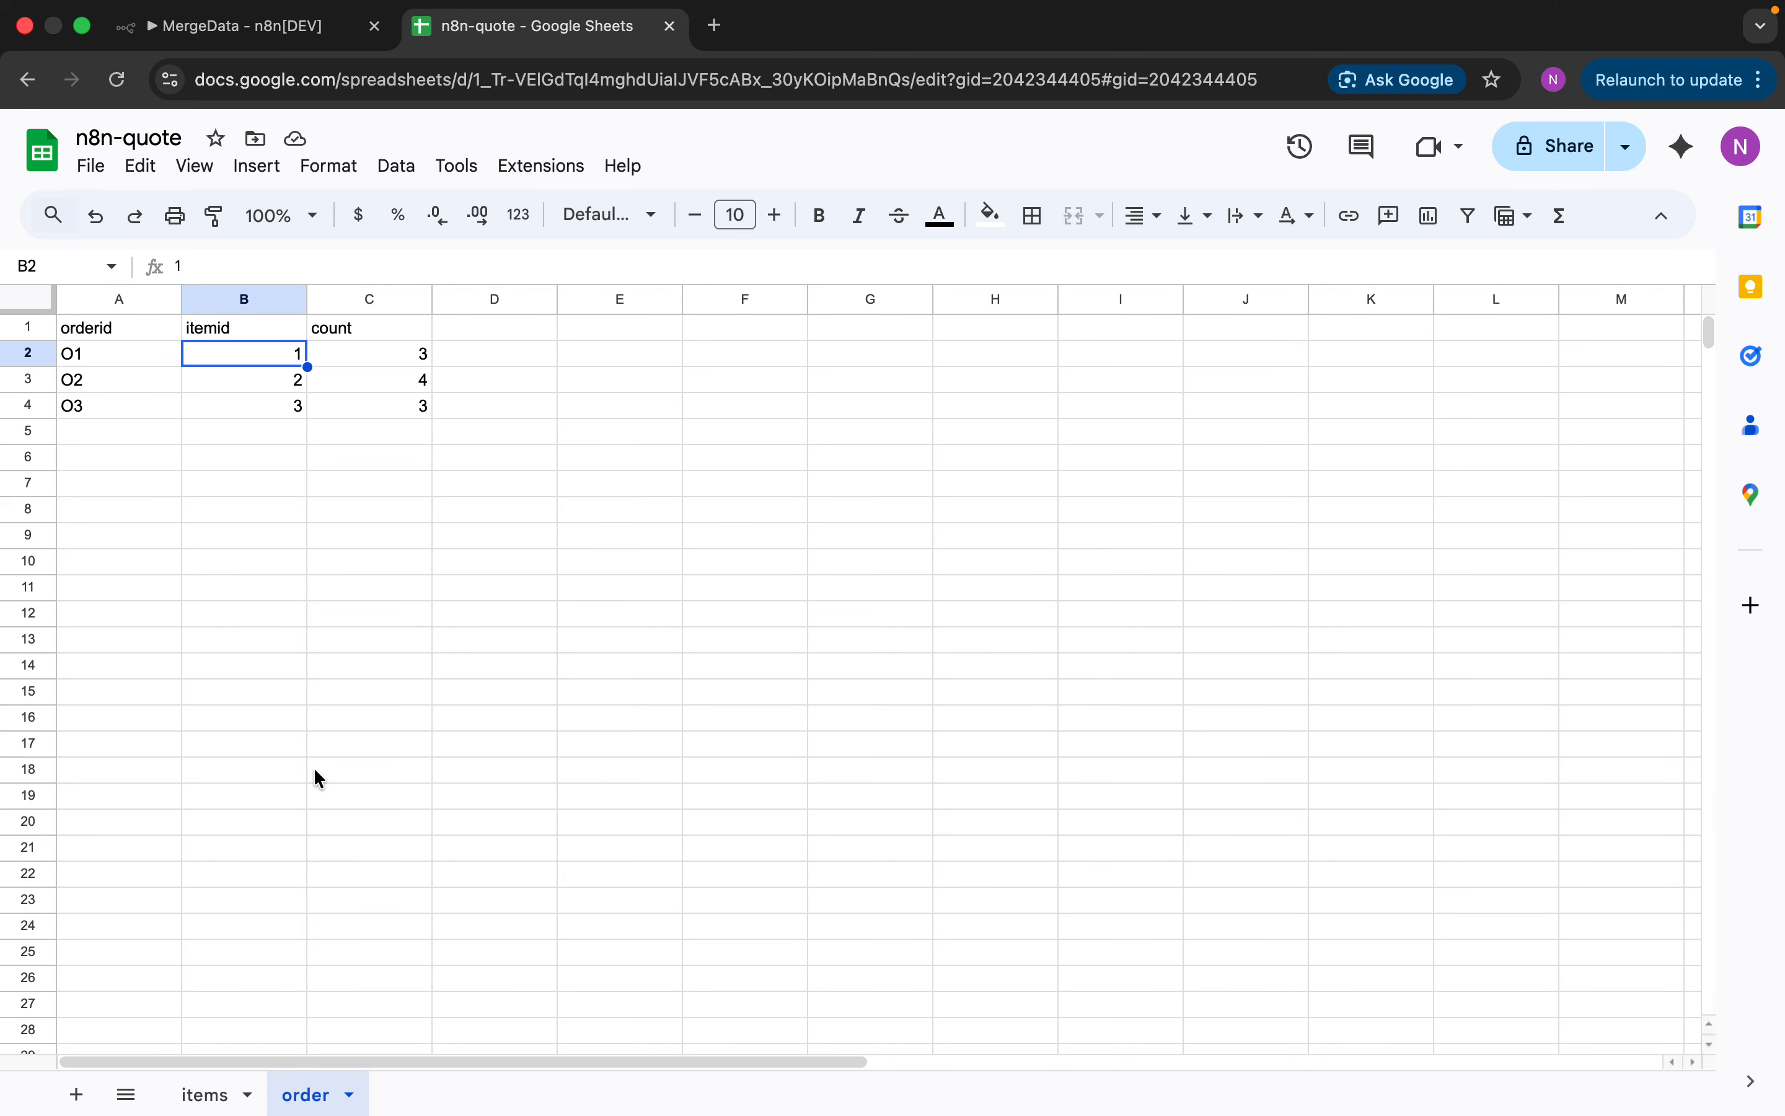
Start the MergeData workflow with a manual trigger node placed on the left of the canvas
{"action": "left_click", "coordinate": [288, 42]}
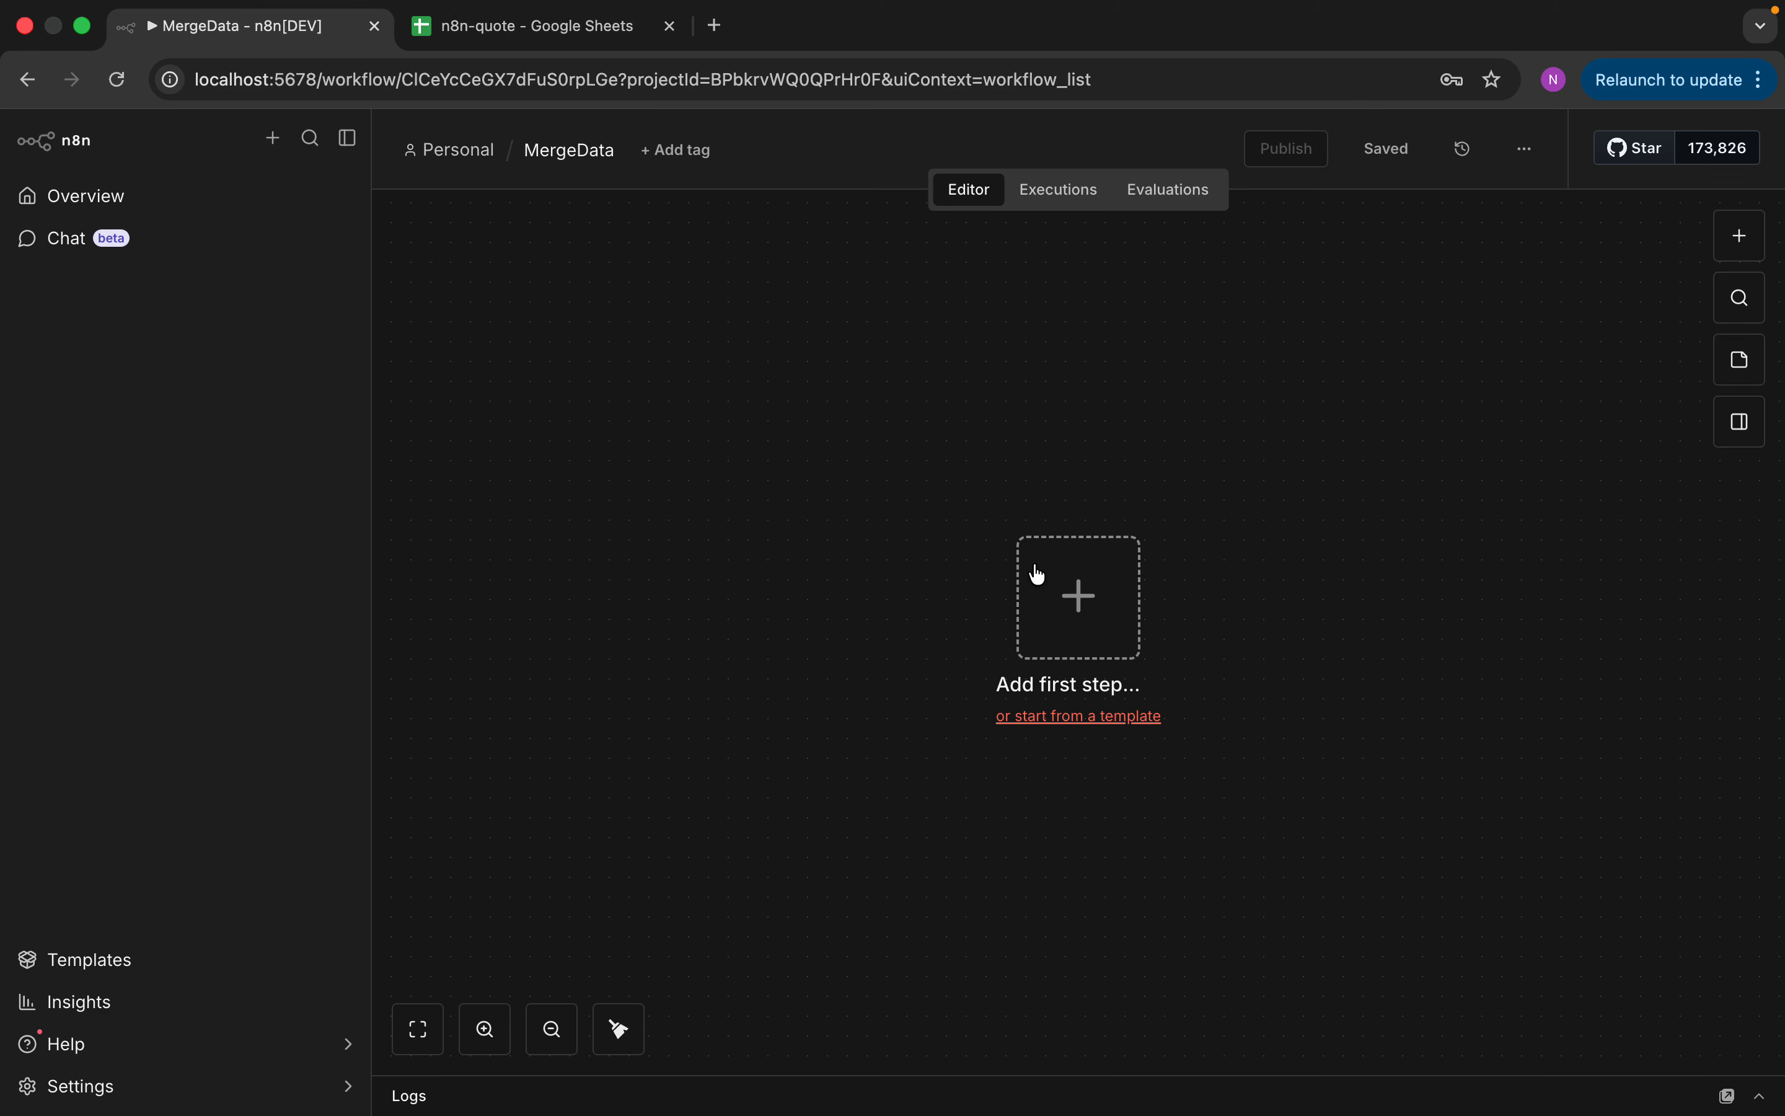
{"action": "left_click", "coordinate": [1056, 586]}
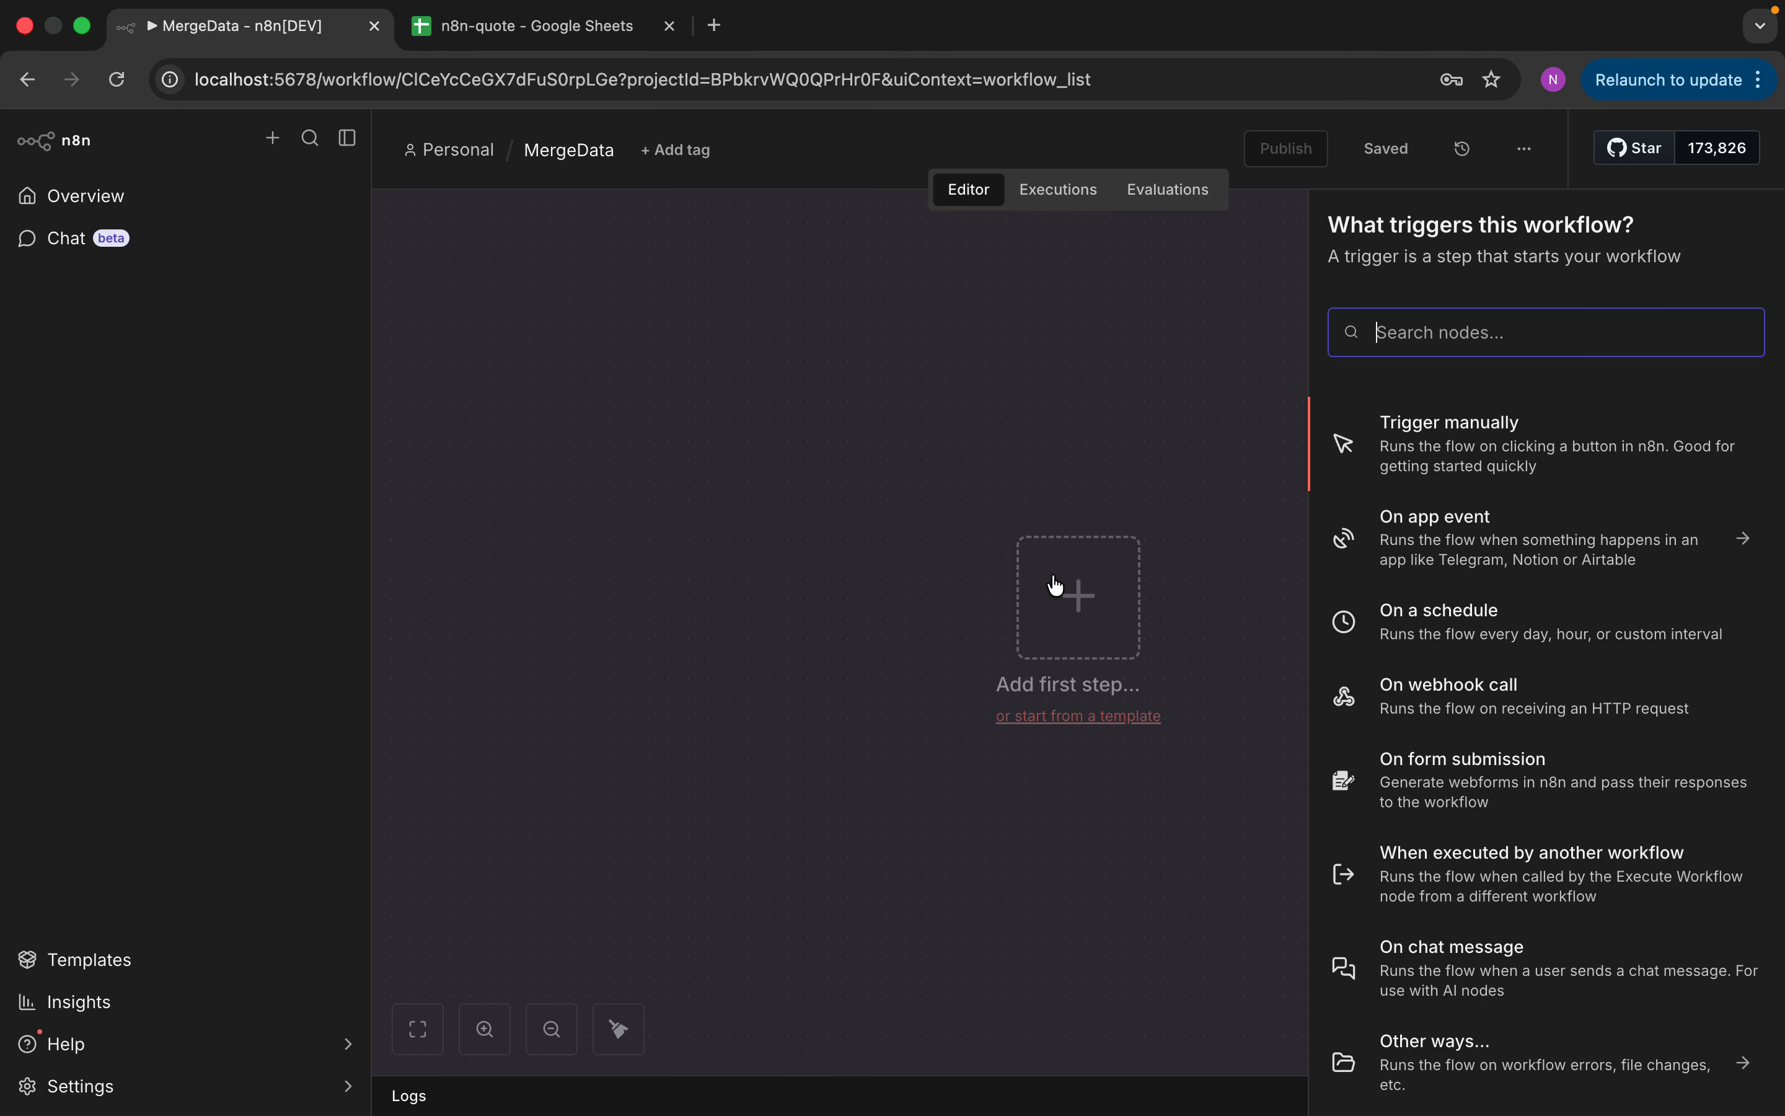
{"action": "left_click", "coordinate": [1405, 465]}
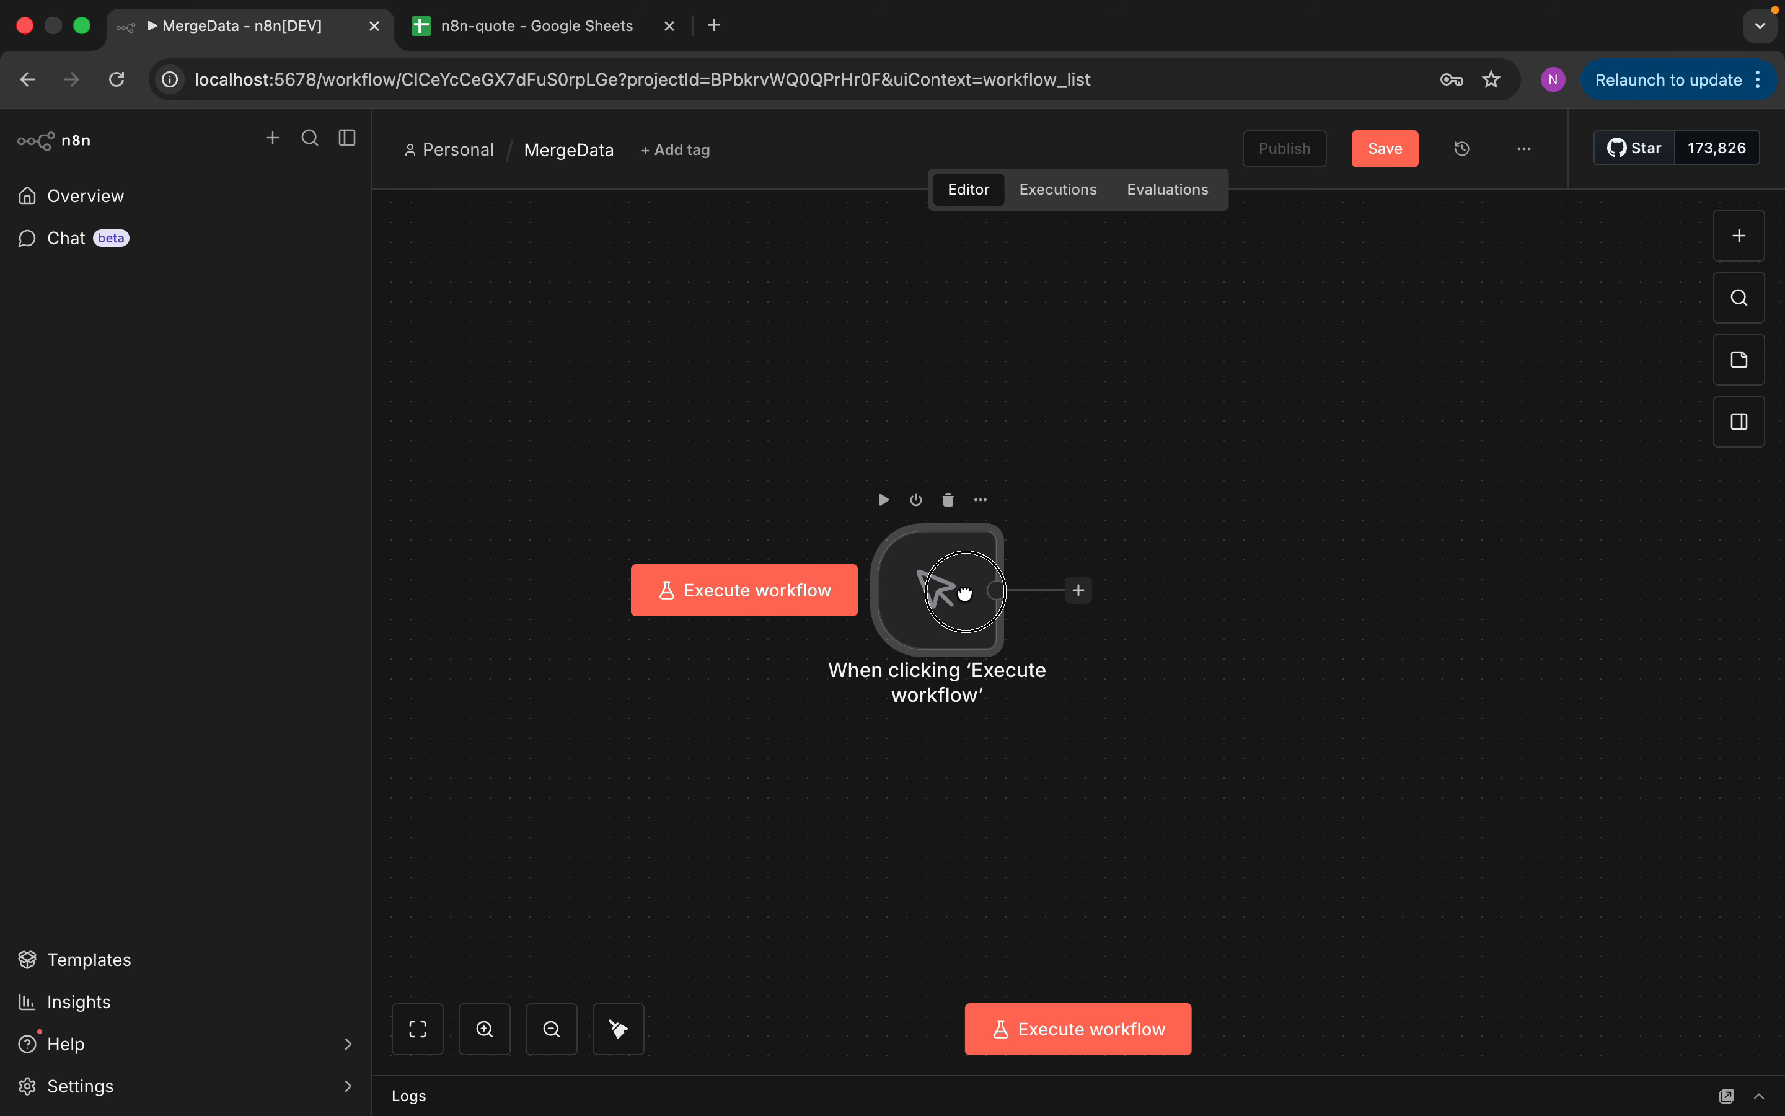
{"action": "left_click_drag", "start_coordinate": [965, 592], "coordinate": [698, 554]}
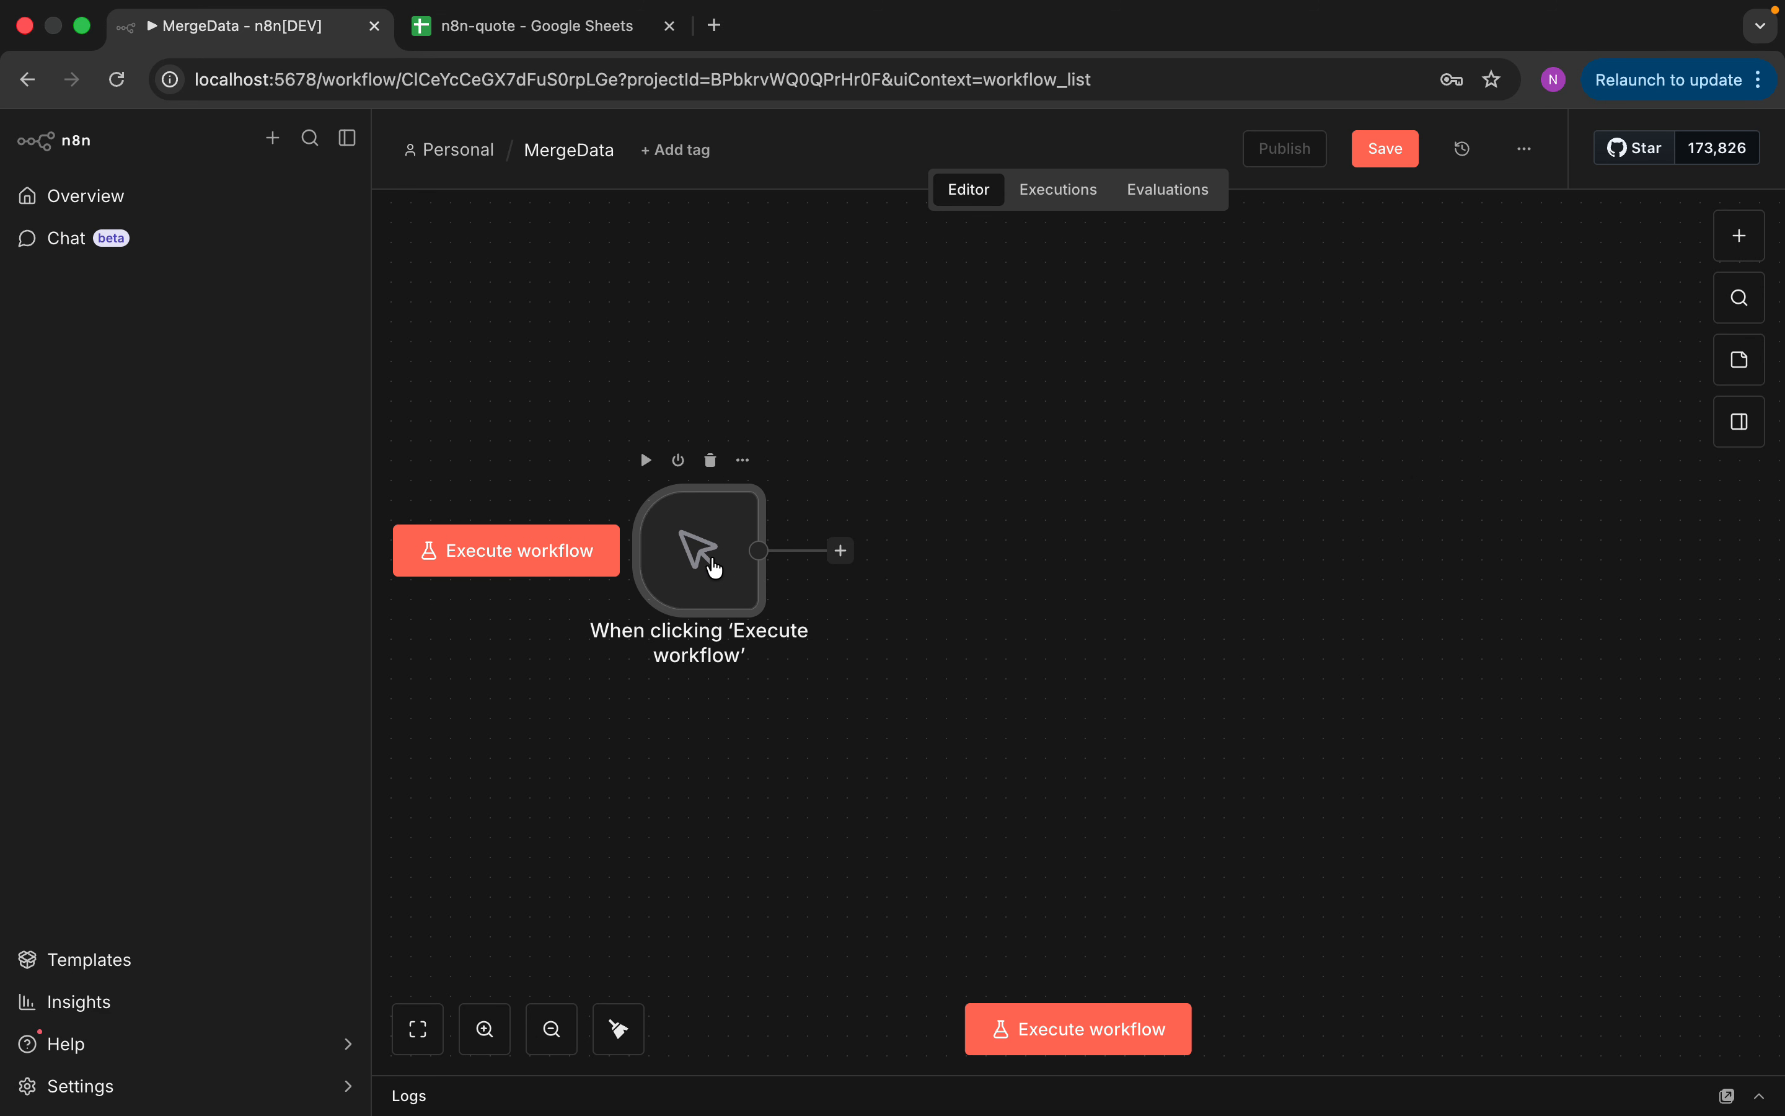
Add a Google Sheets 'Get row(s) in sheet' node after the manual trigger
{"action": "left_click", "coordinate": [841, 566]}
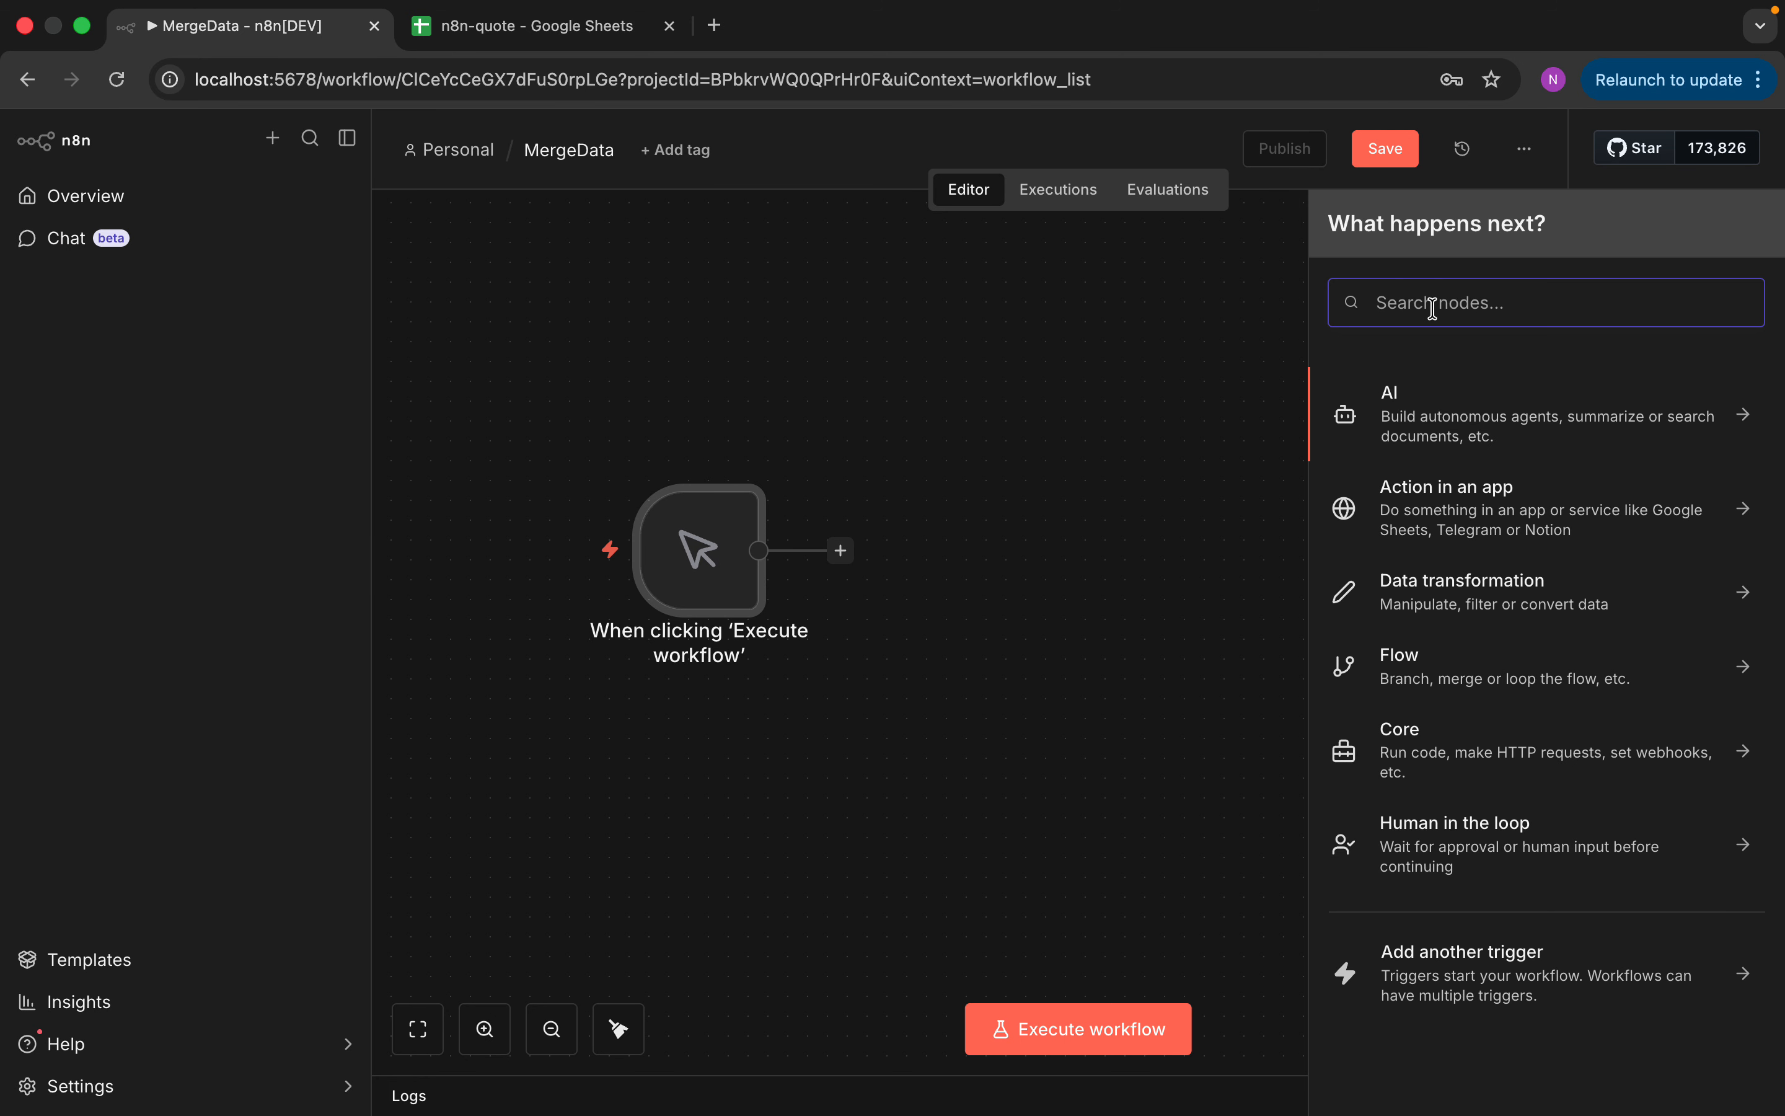
{"action": "type", "text": "goo"}
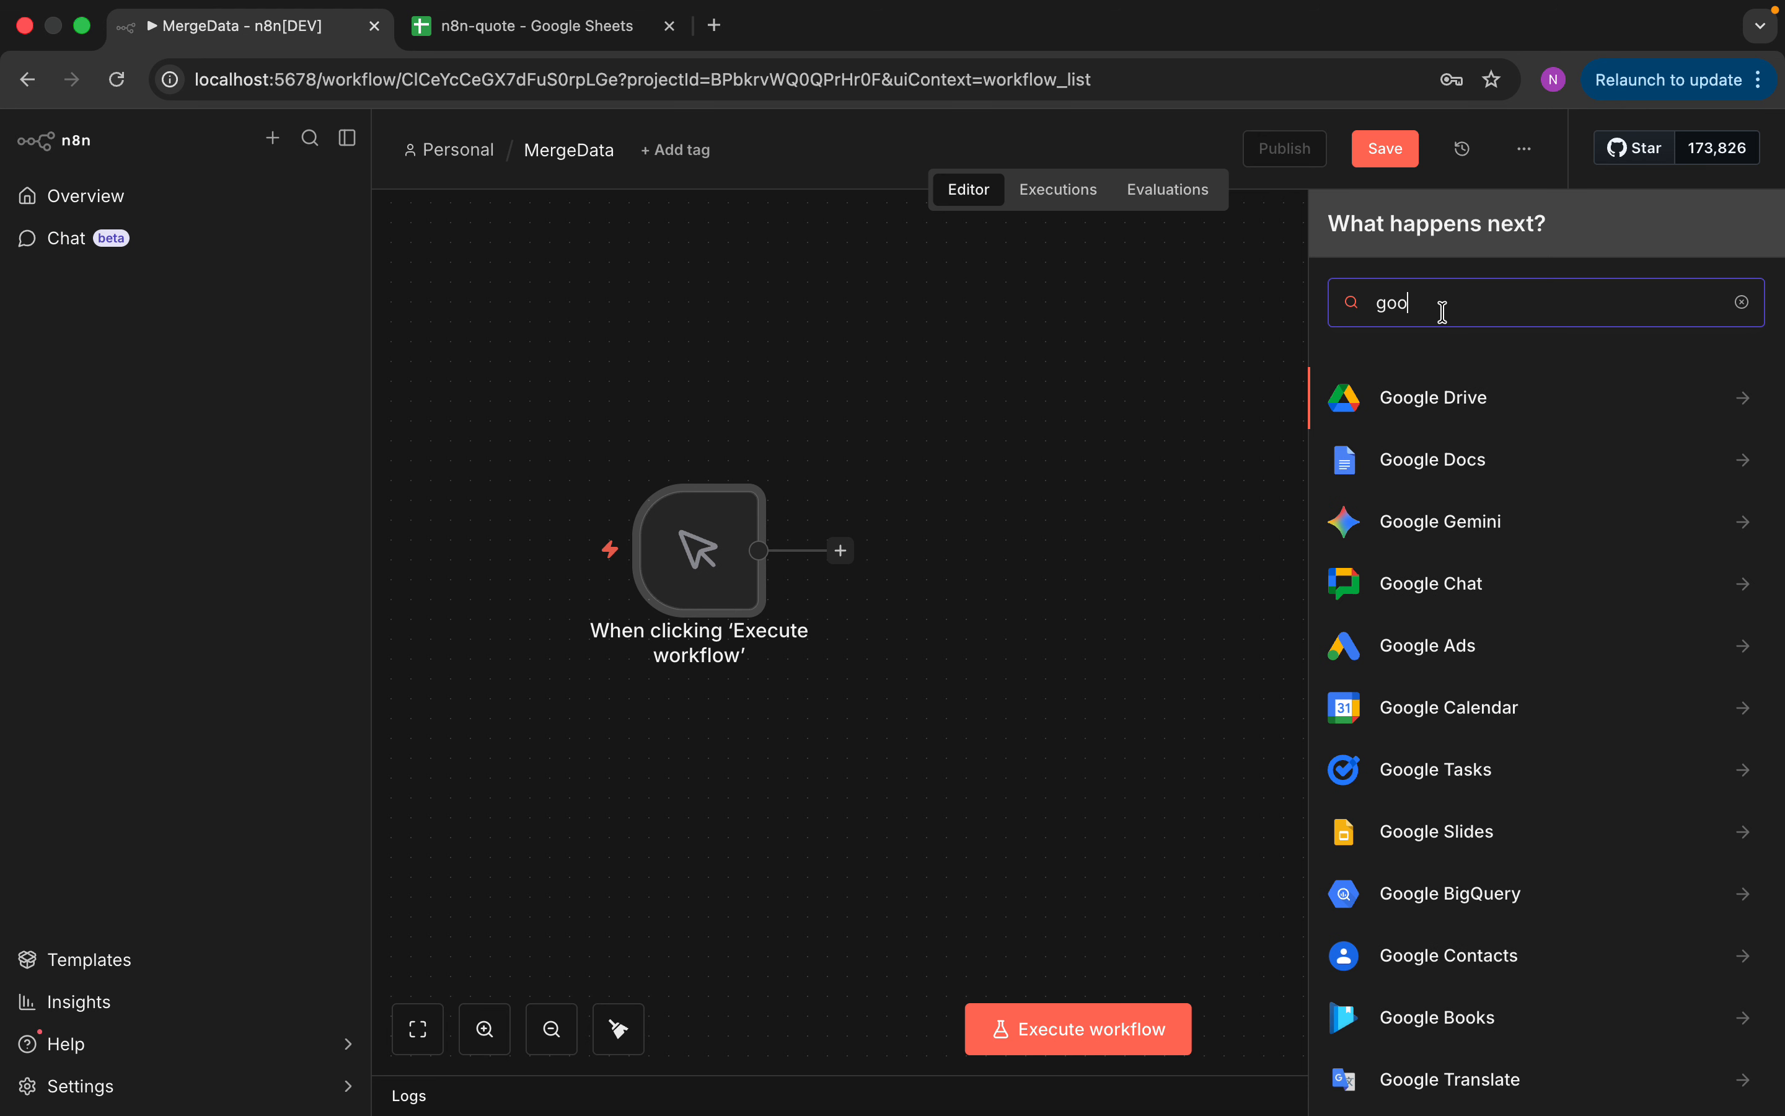
{"action": "type", "text": "gel"}
{"action": "key", "text": "BackSpace"}
{"action": "key", "text": "BackSpace"}
{"action": "type", "text": "le shee"}
{"action": "left_click", "coordinate": [1494, 376]}
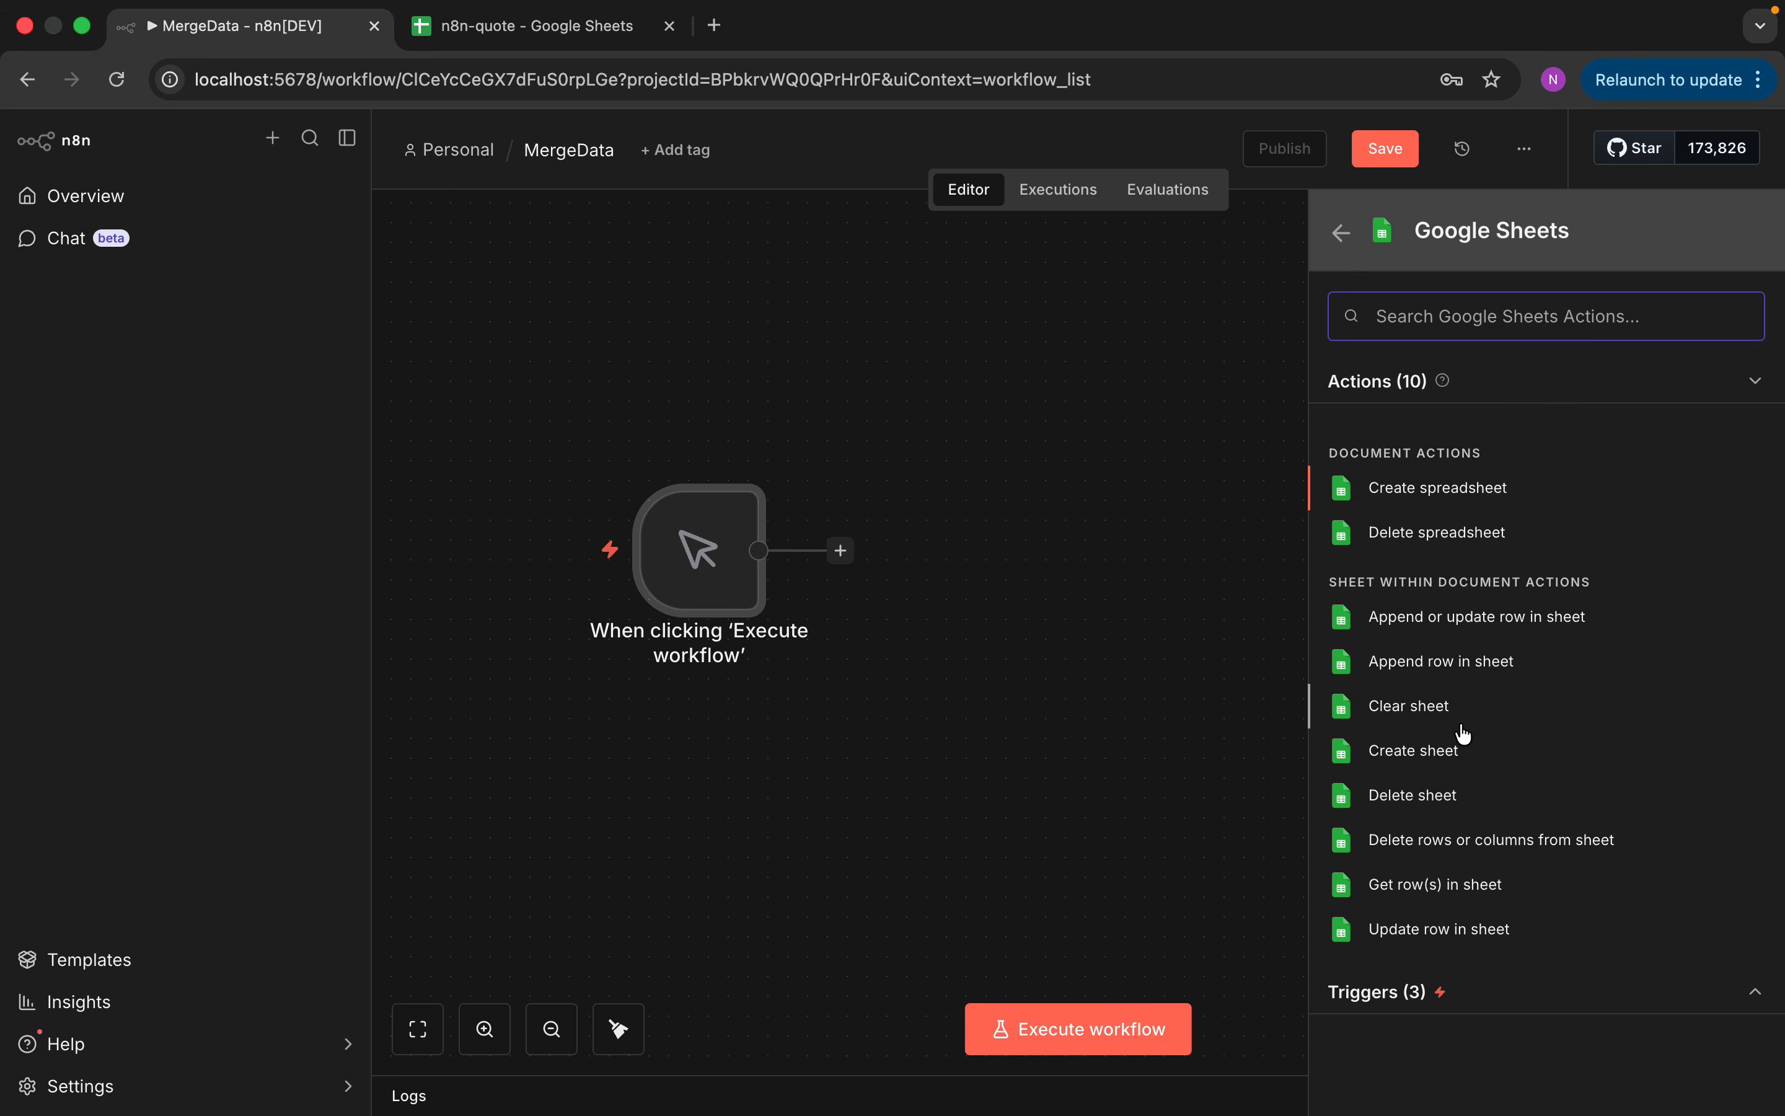
{"action": "left_click", "coordinate": [1456, 888]}
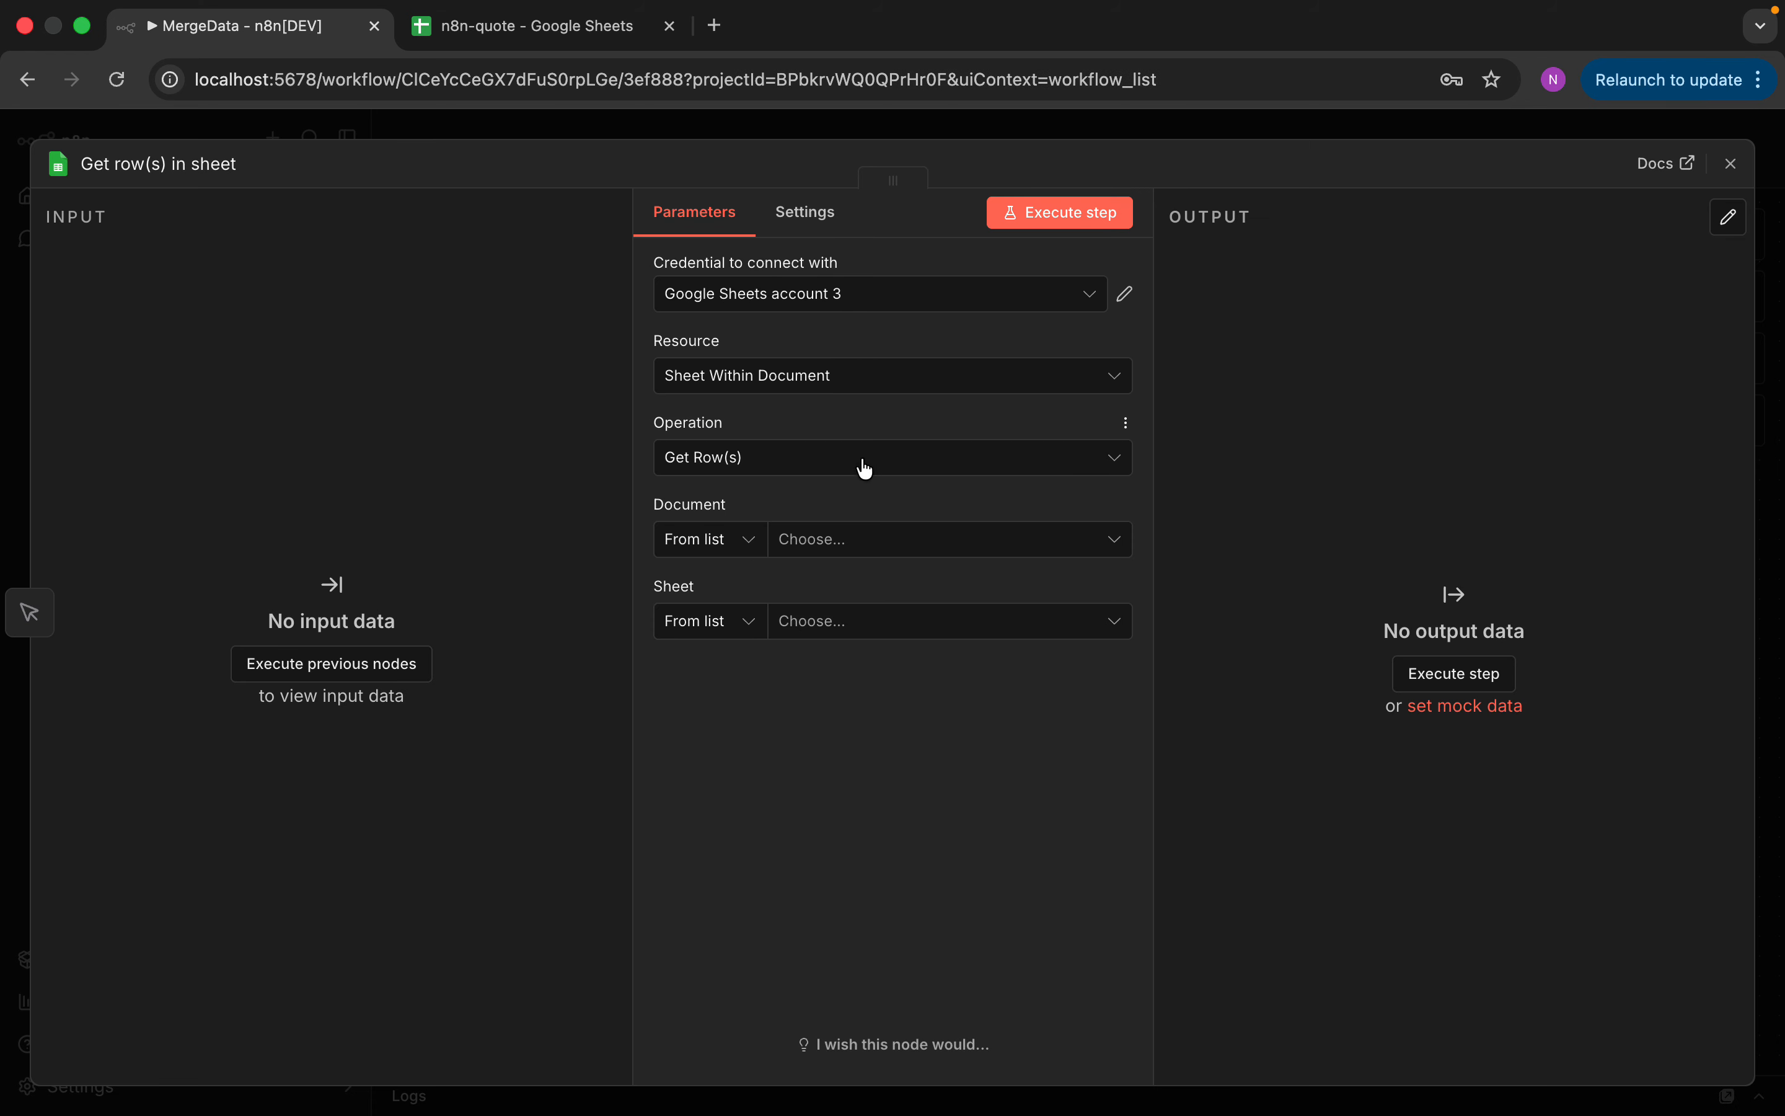
Point the node at n8n-quote's items sheet and execute it, returning 6 items
{"action": "left_click", "coordinate": [859, 539]}
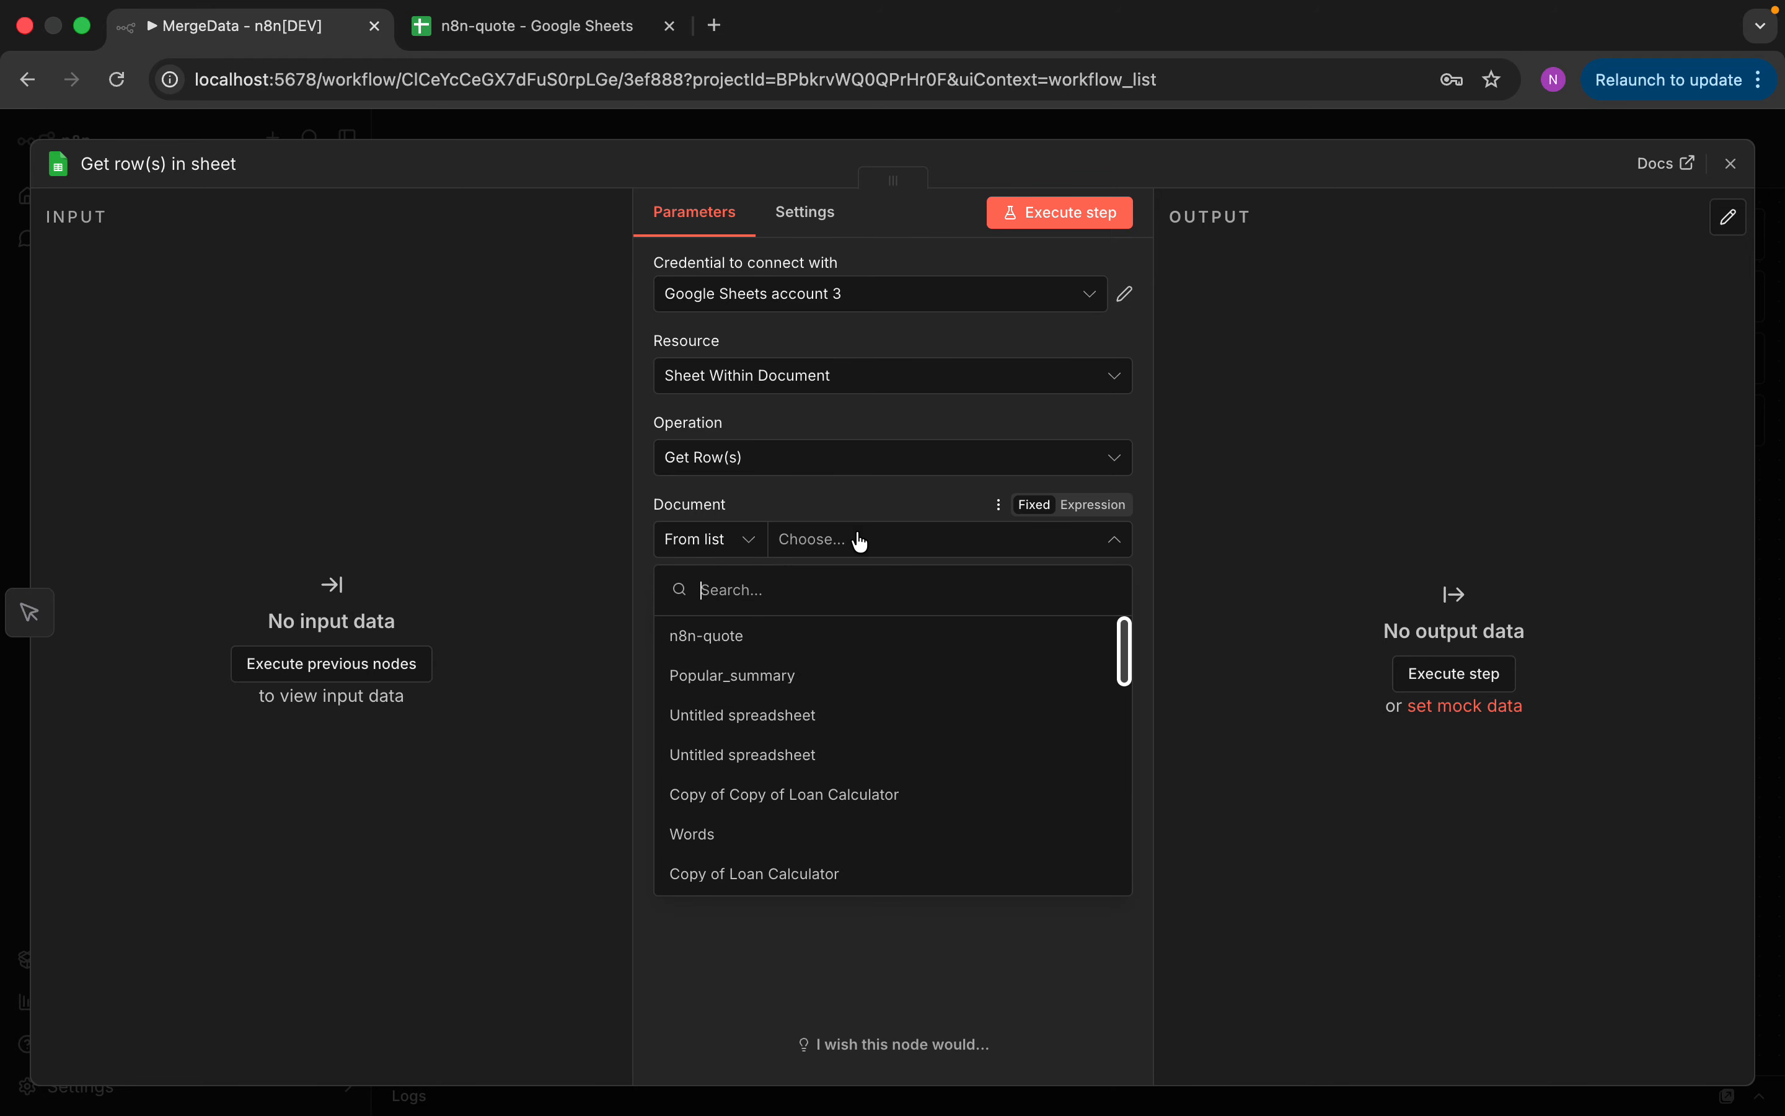
{"action": "left_click", "coordinate": [799, 646]}
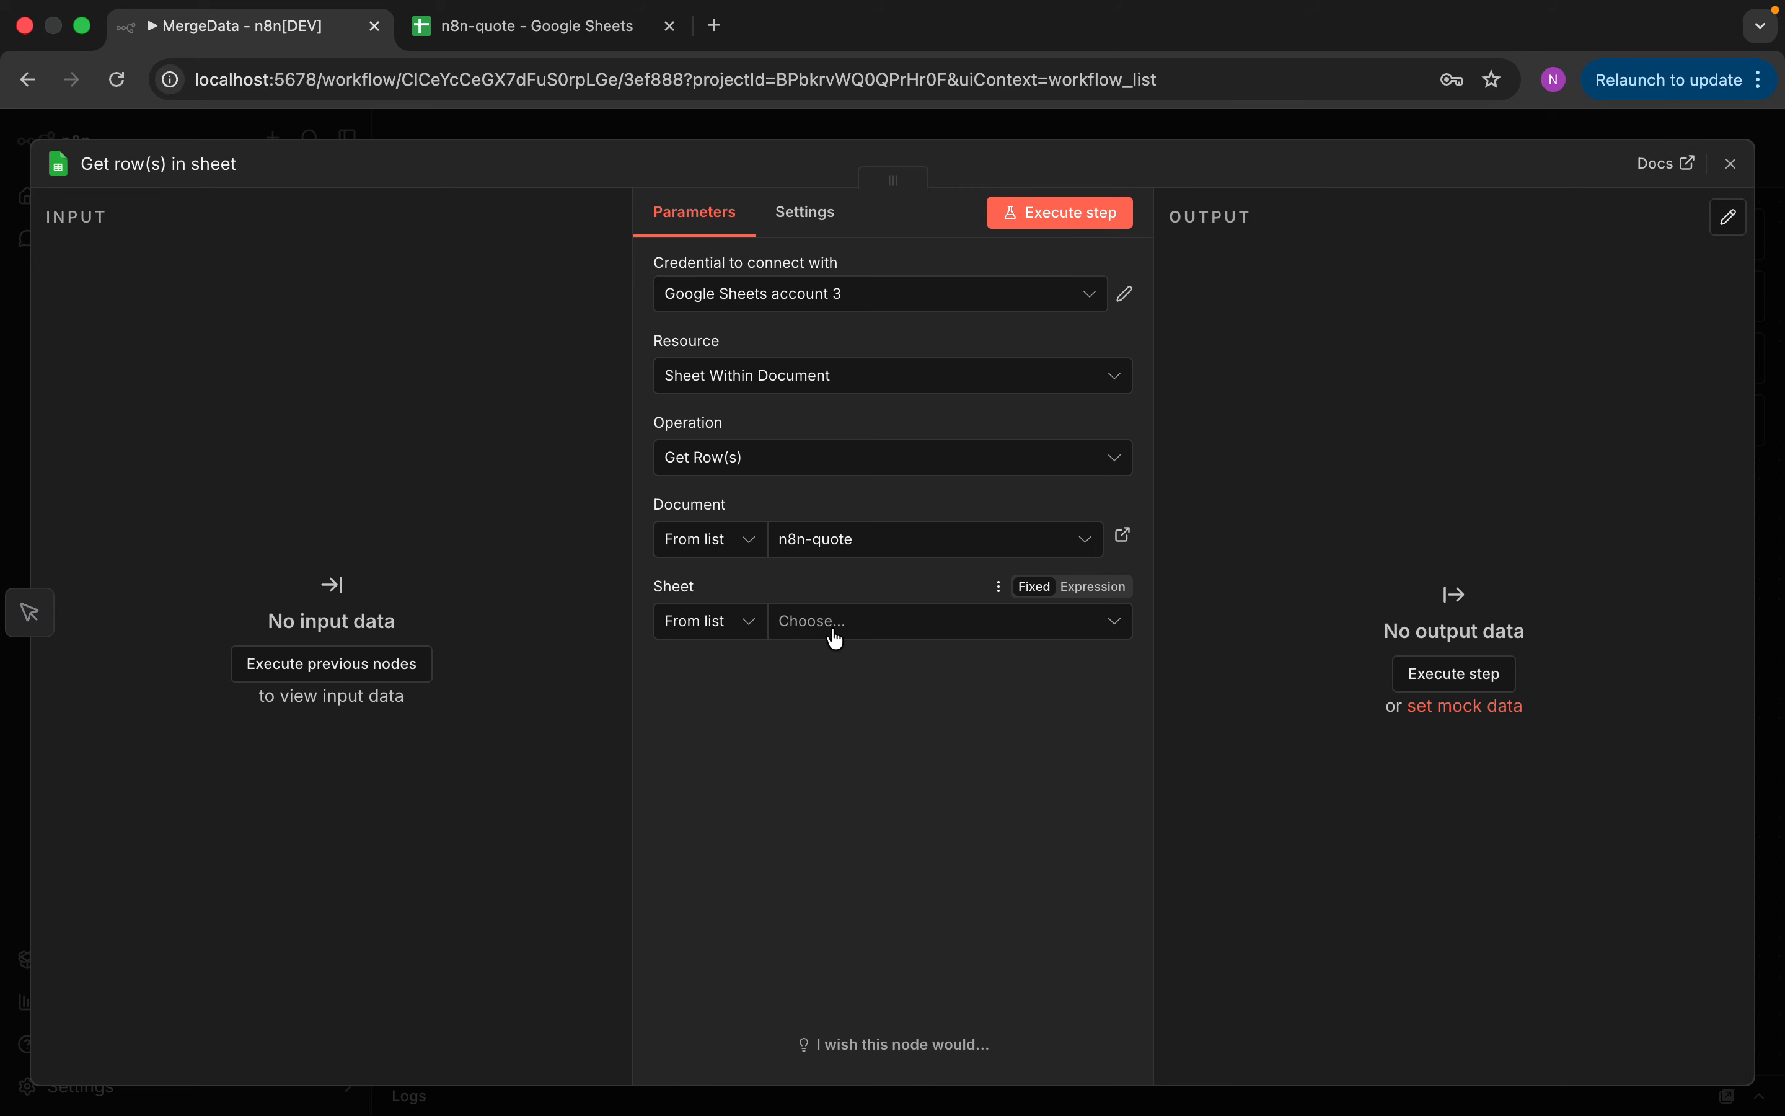
{"action": "left_click", "coordinate": [833, 627]}
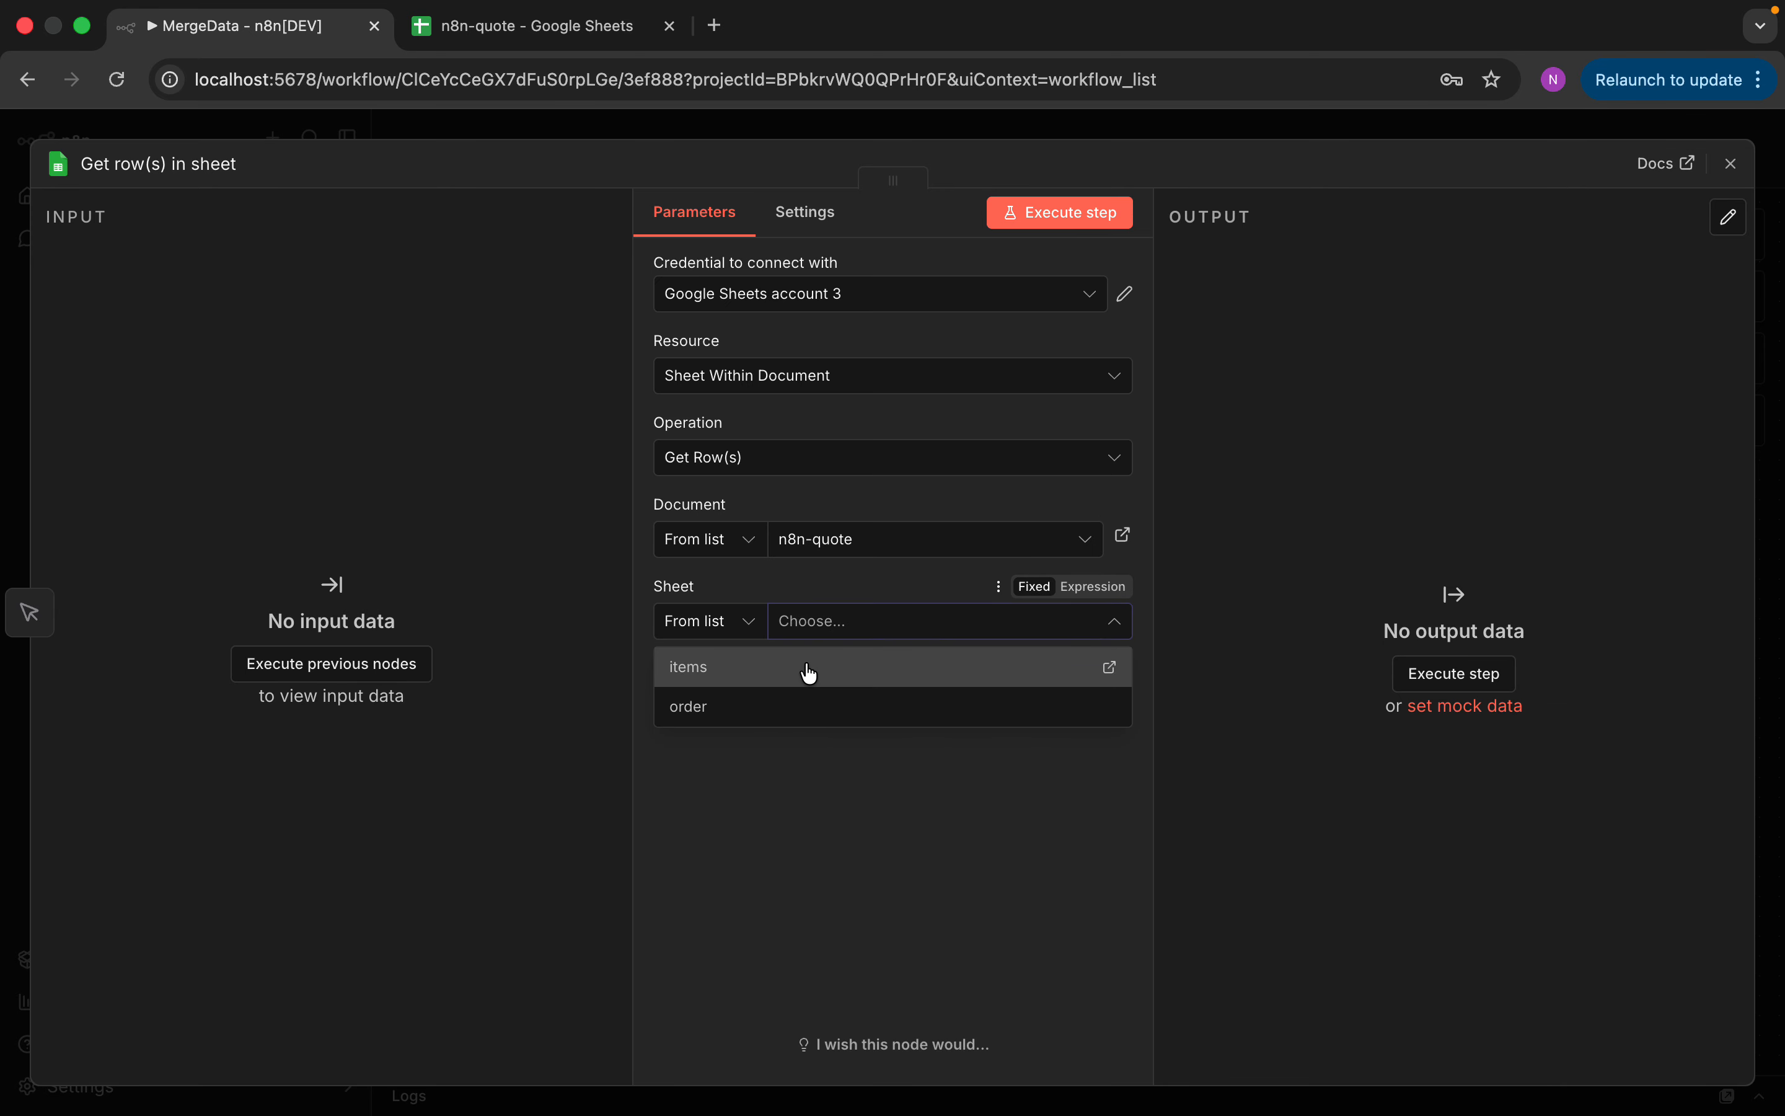
{"action": "left_click", "coordinate": [808, 673]}
{"action": "left_click", "coordinate": [1079, 225]}
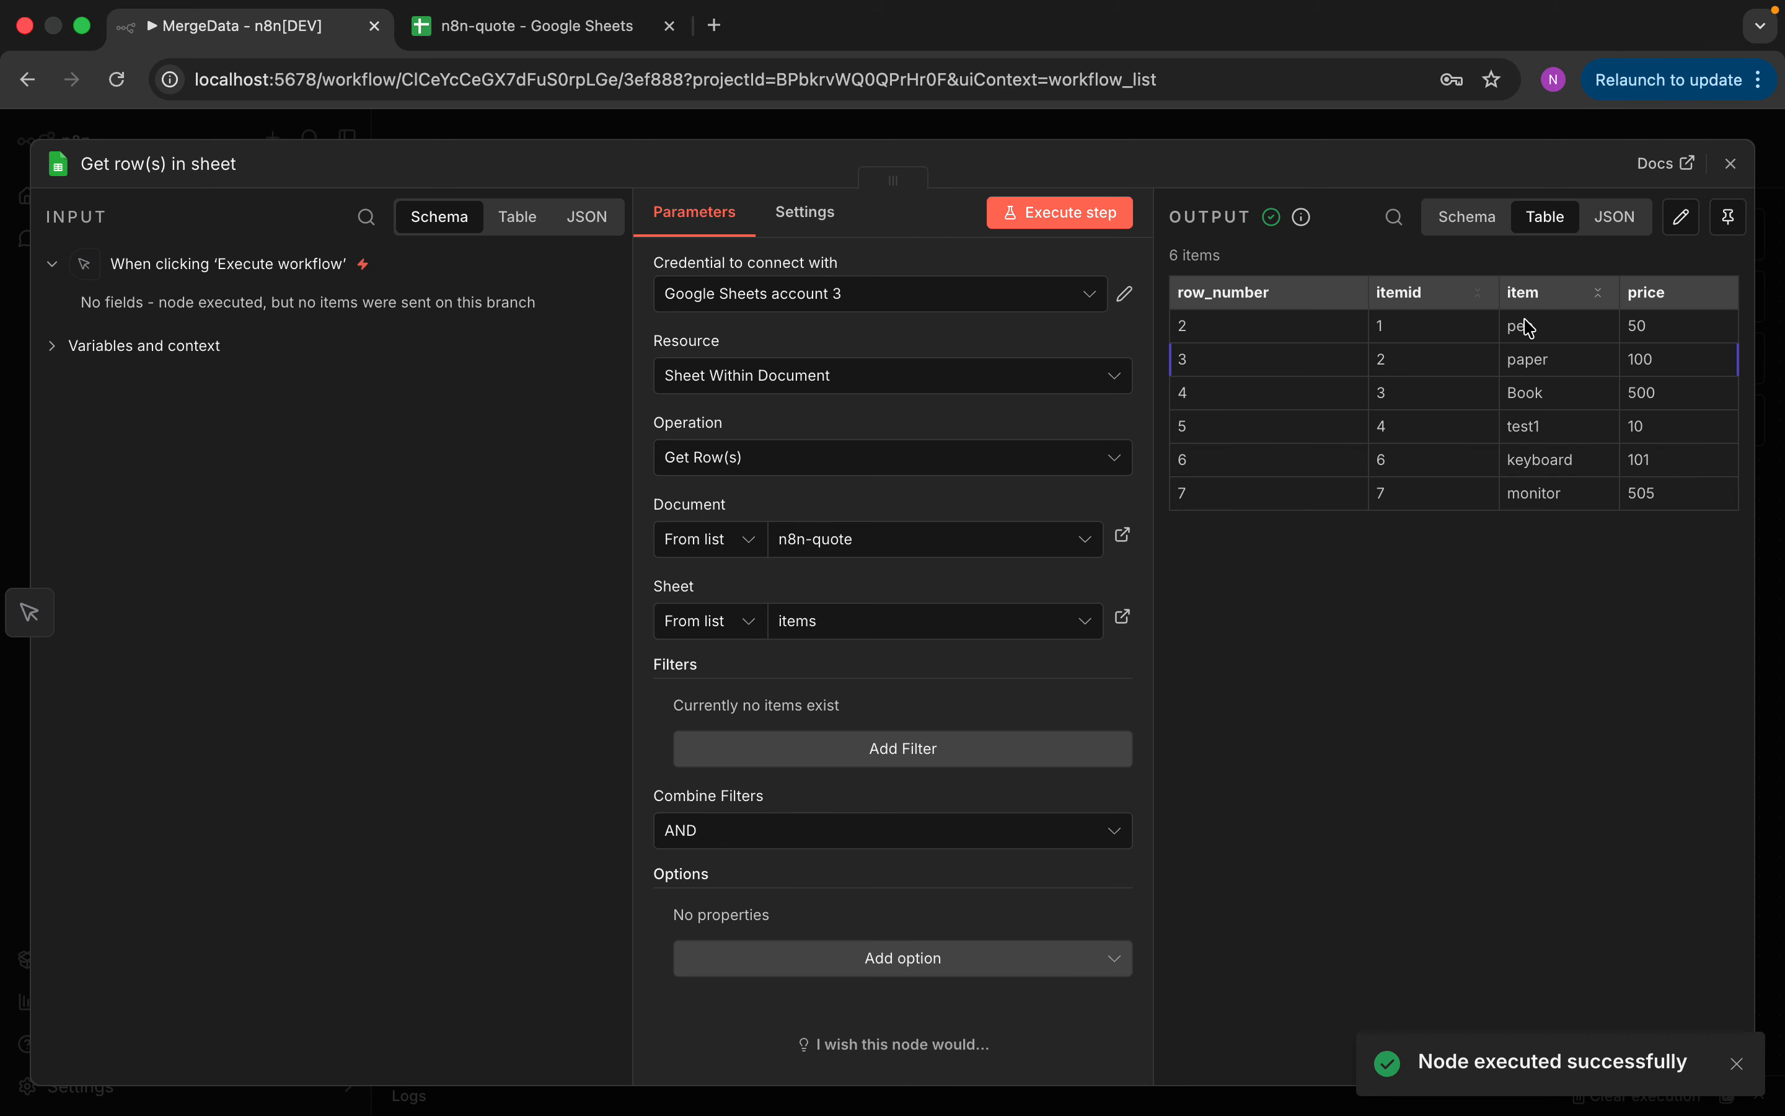
{"action": "left_click", "coordinate": [1730, 164]}
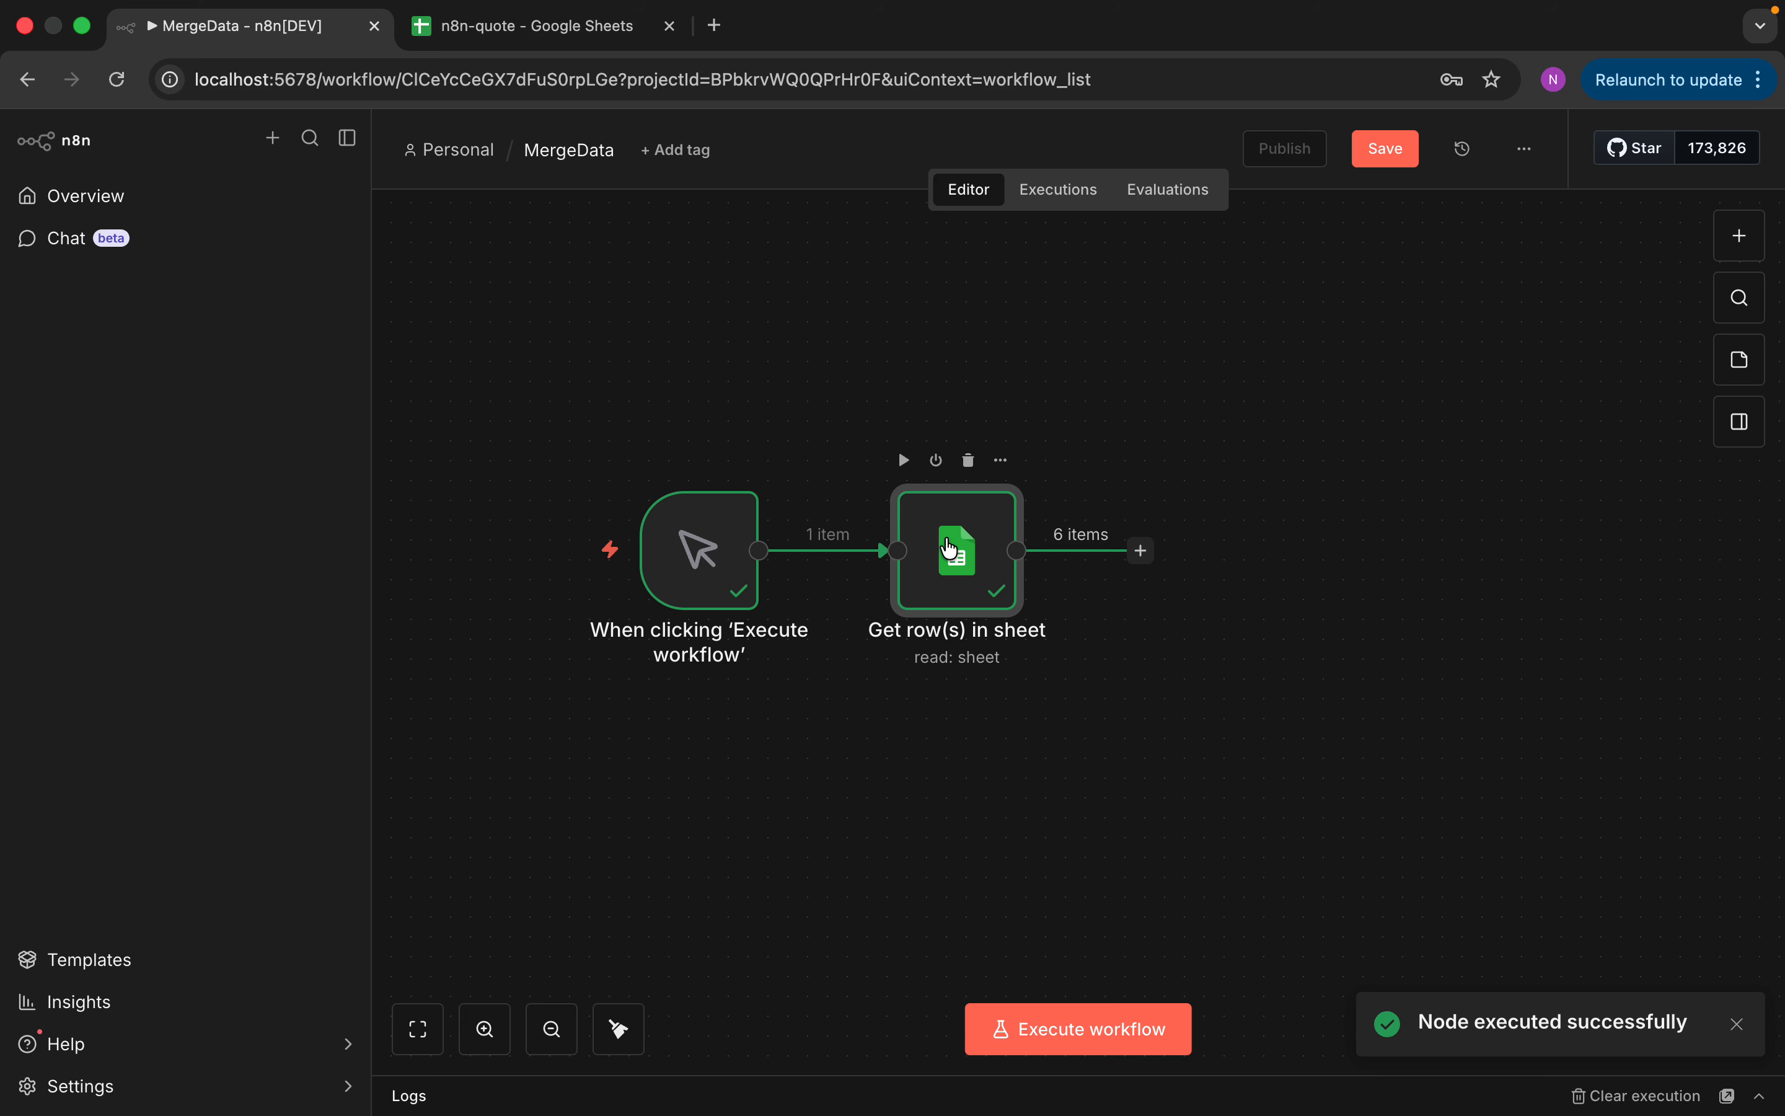
Branch a second Google Sheets 'Get row(s) in sheet' node off the trigger
{"action": "left_click_drag", "start_coordinate": [943, 531], "coordinate": [924, 434]}
{"action": "left_click_drag", "start_coordinate": [737, 528], "coordinate": [677, 527]}
{"action": "left_click", "coordinate": [698, 547]}
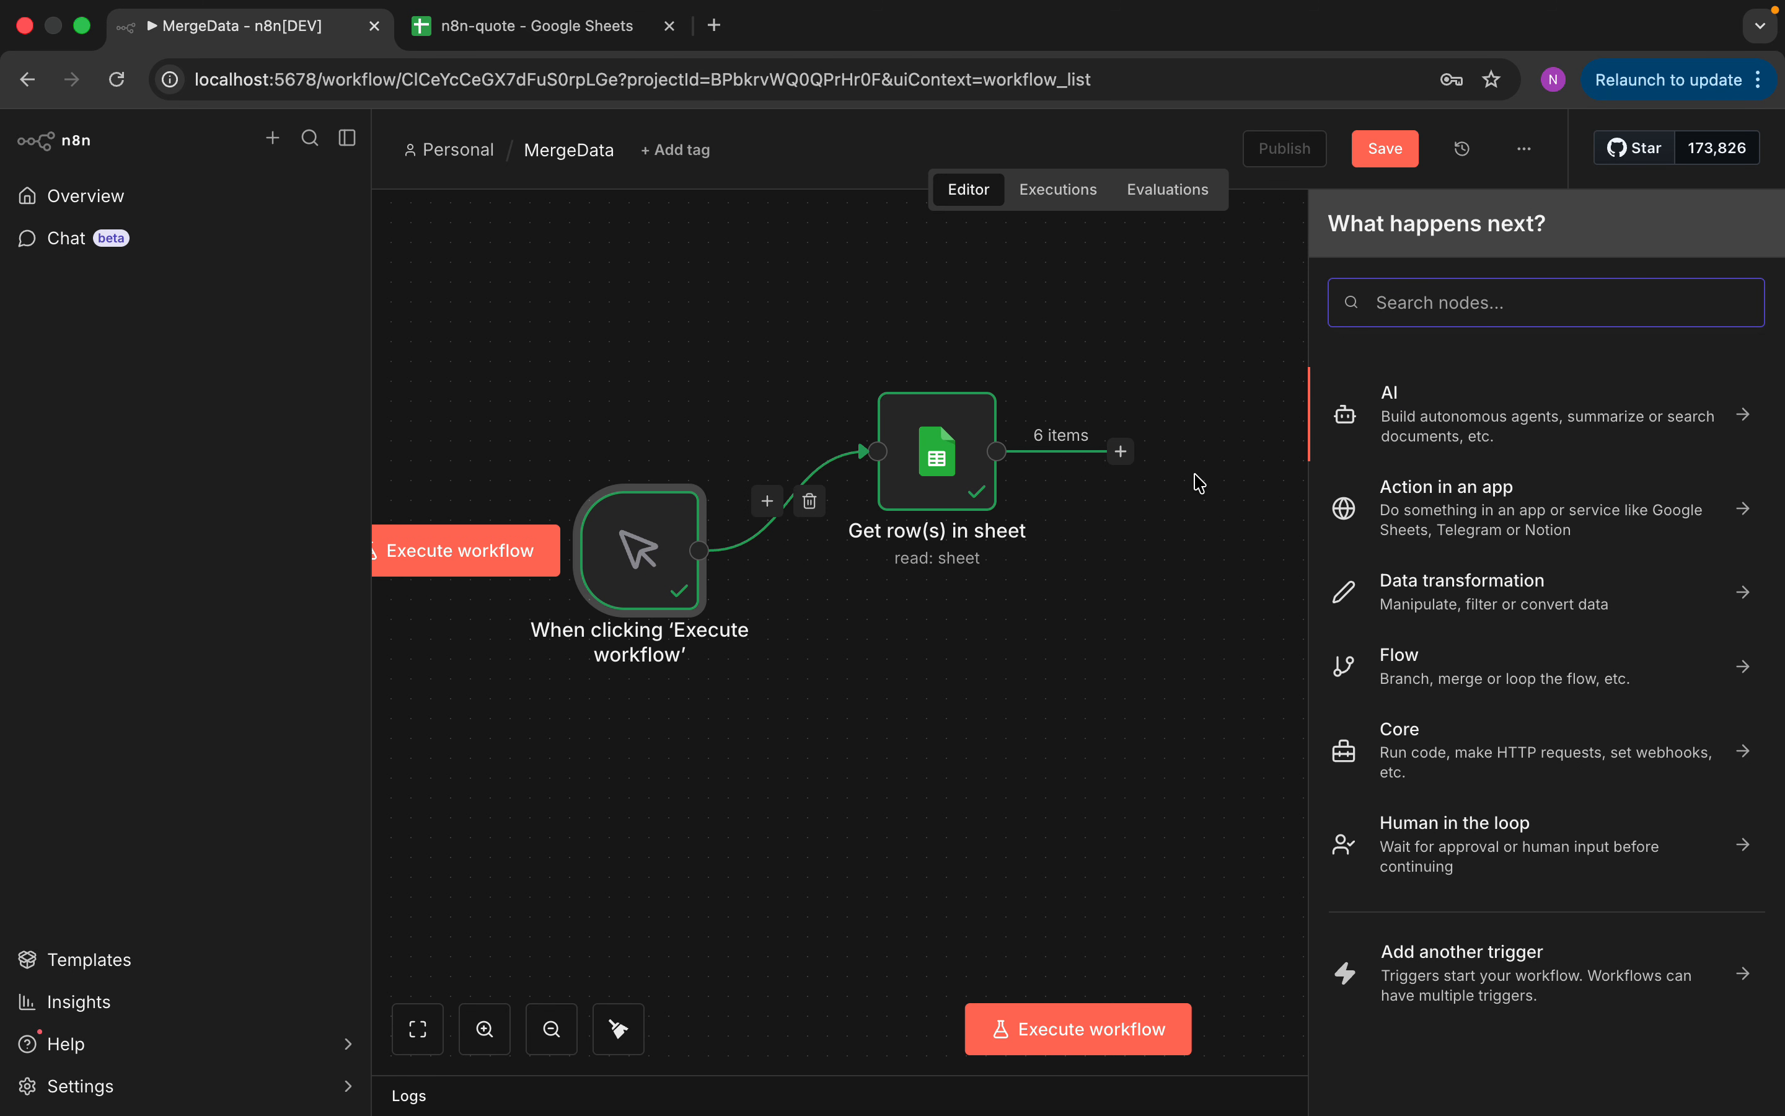
{"action": "type", "text": "google shee"}
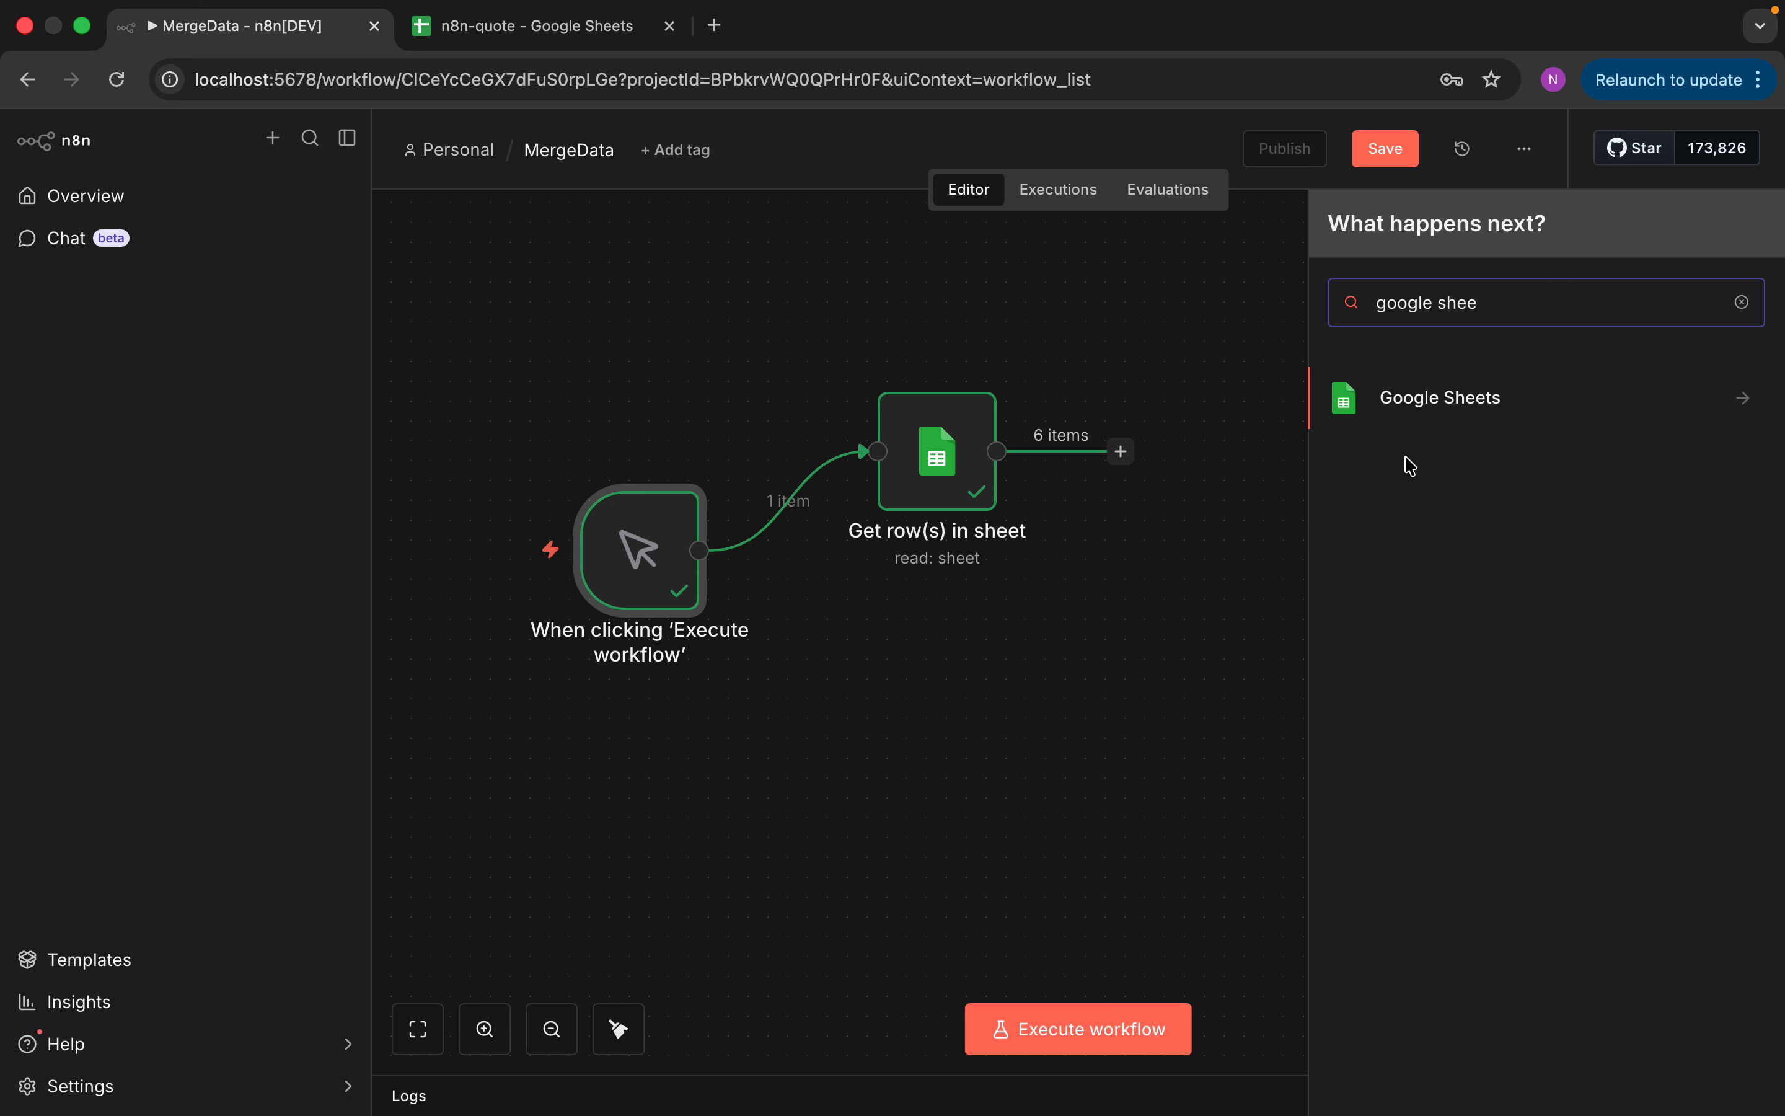
{"action": "left_click", "coordinate": [1424, 413]}
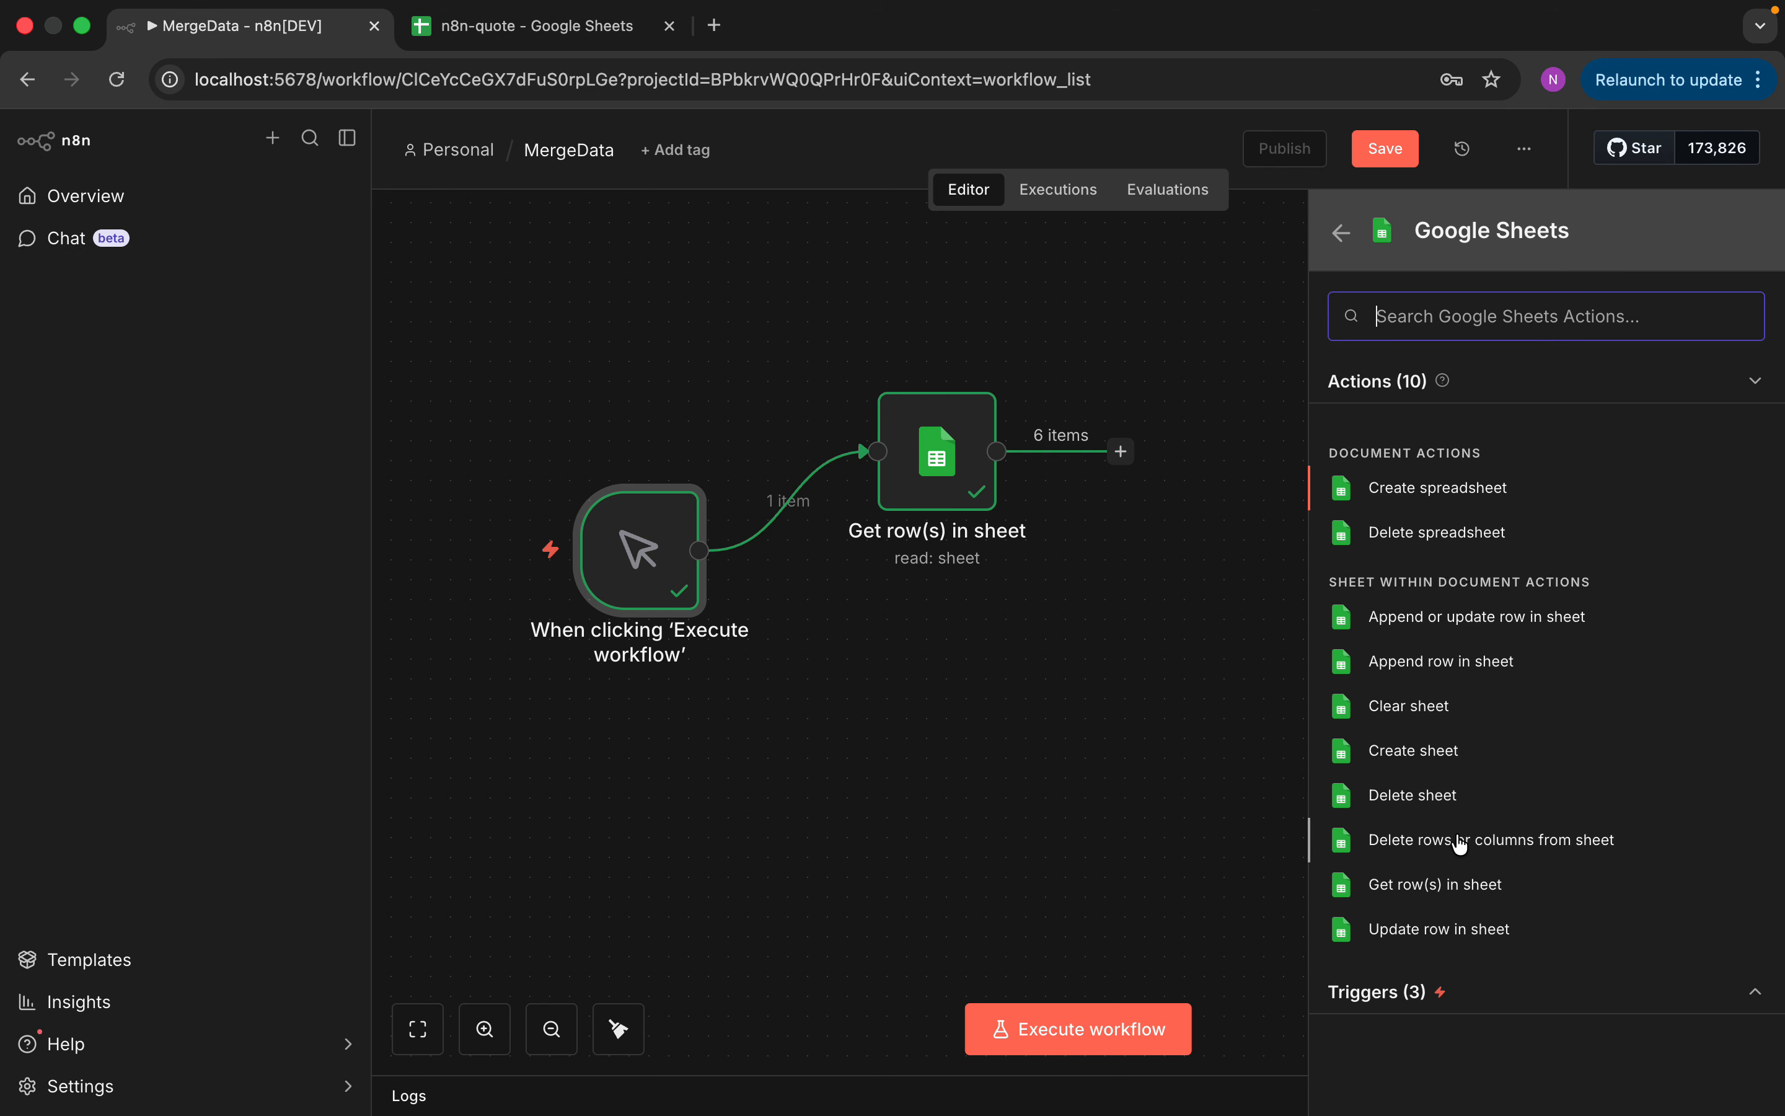
{"action": "left_click", "coordinate": [1467, 883]}
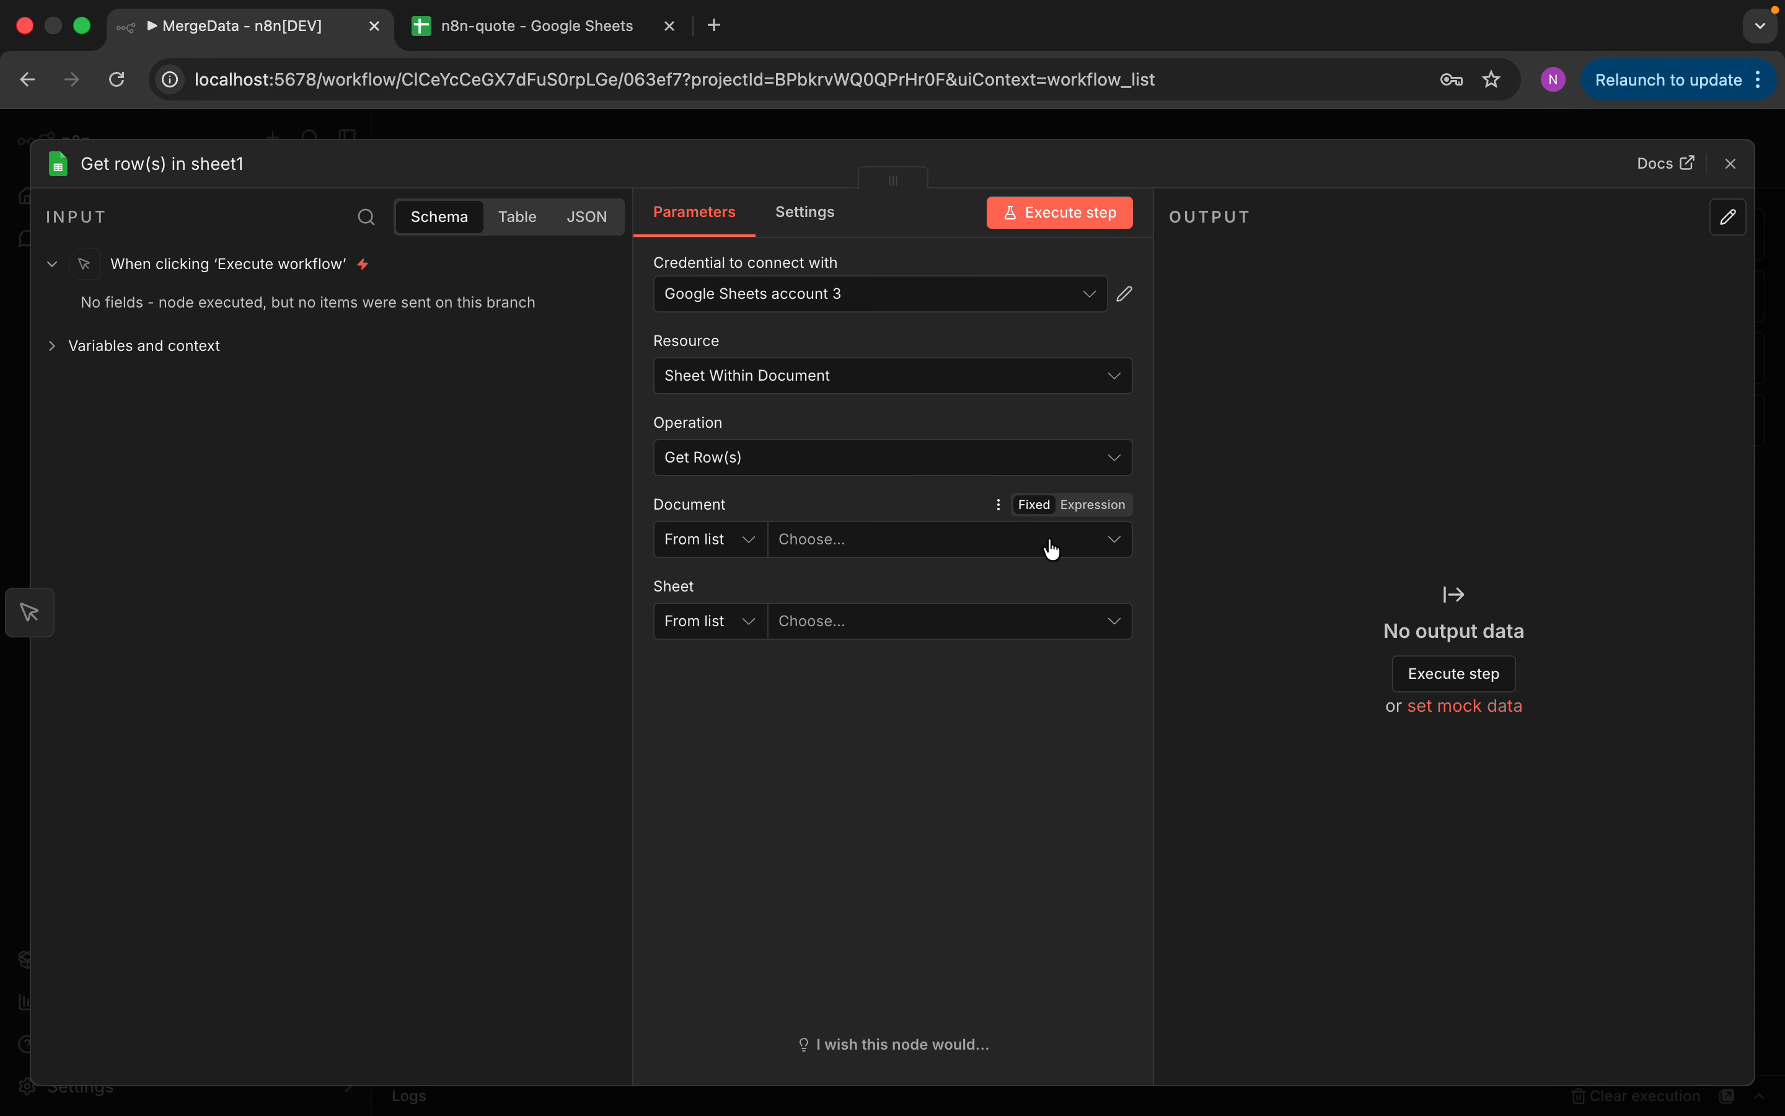
Set the second node to n8n-quote's order sheet and execute it, returning 3 items
{"action": "left_click", "coordinate": [907, 548]}
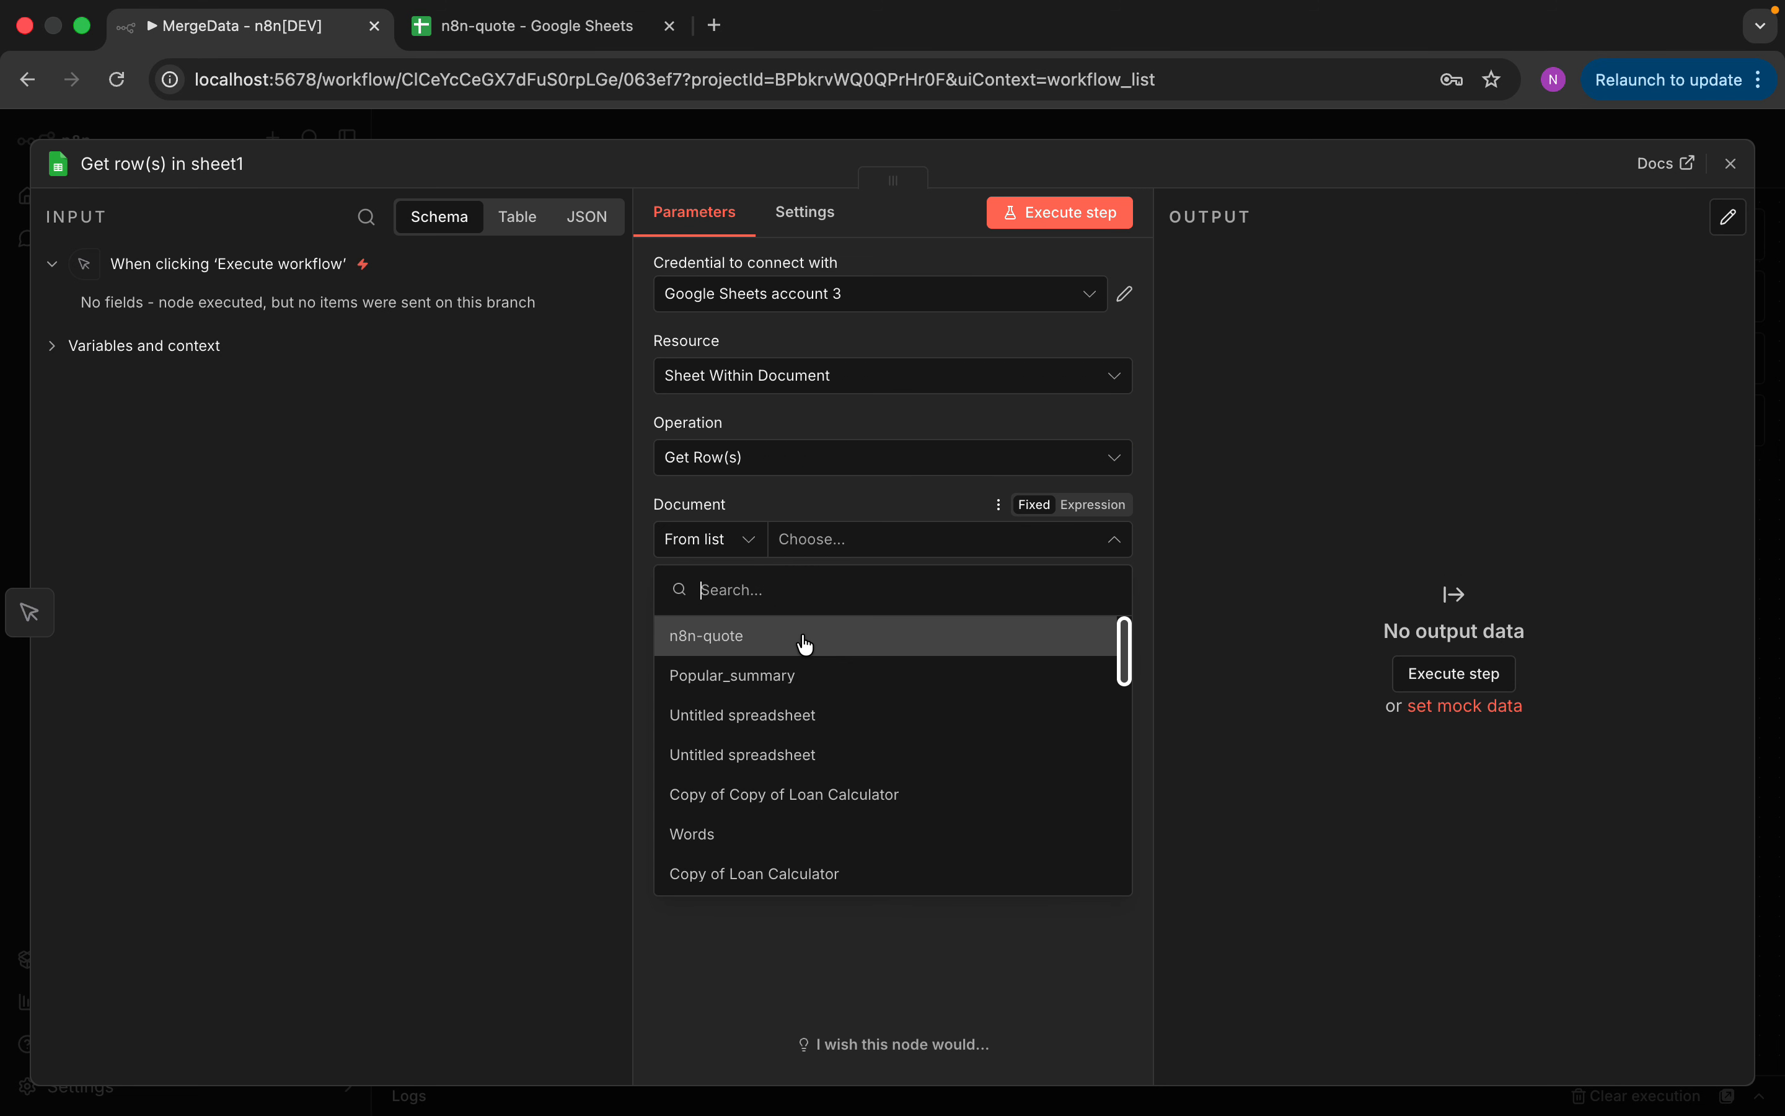
{"action": "left_click", "coordinate": [803, 638]}
{"action": "left_click", "coordinate": [838, 625]}
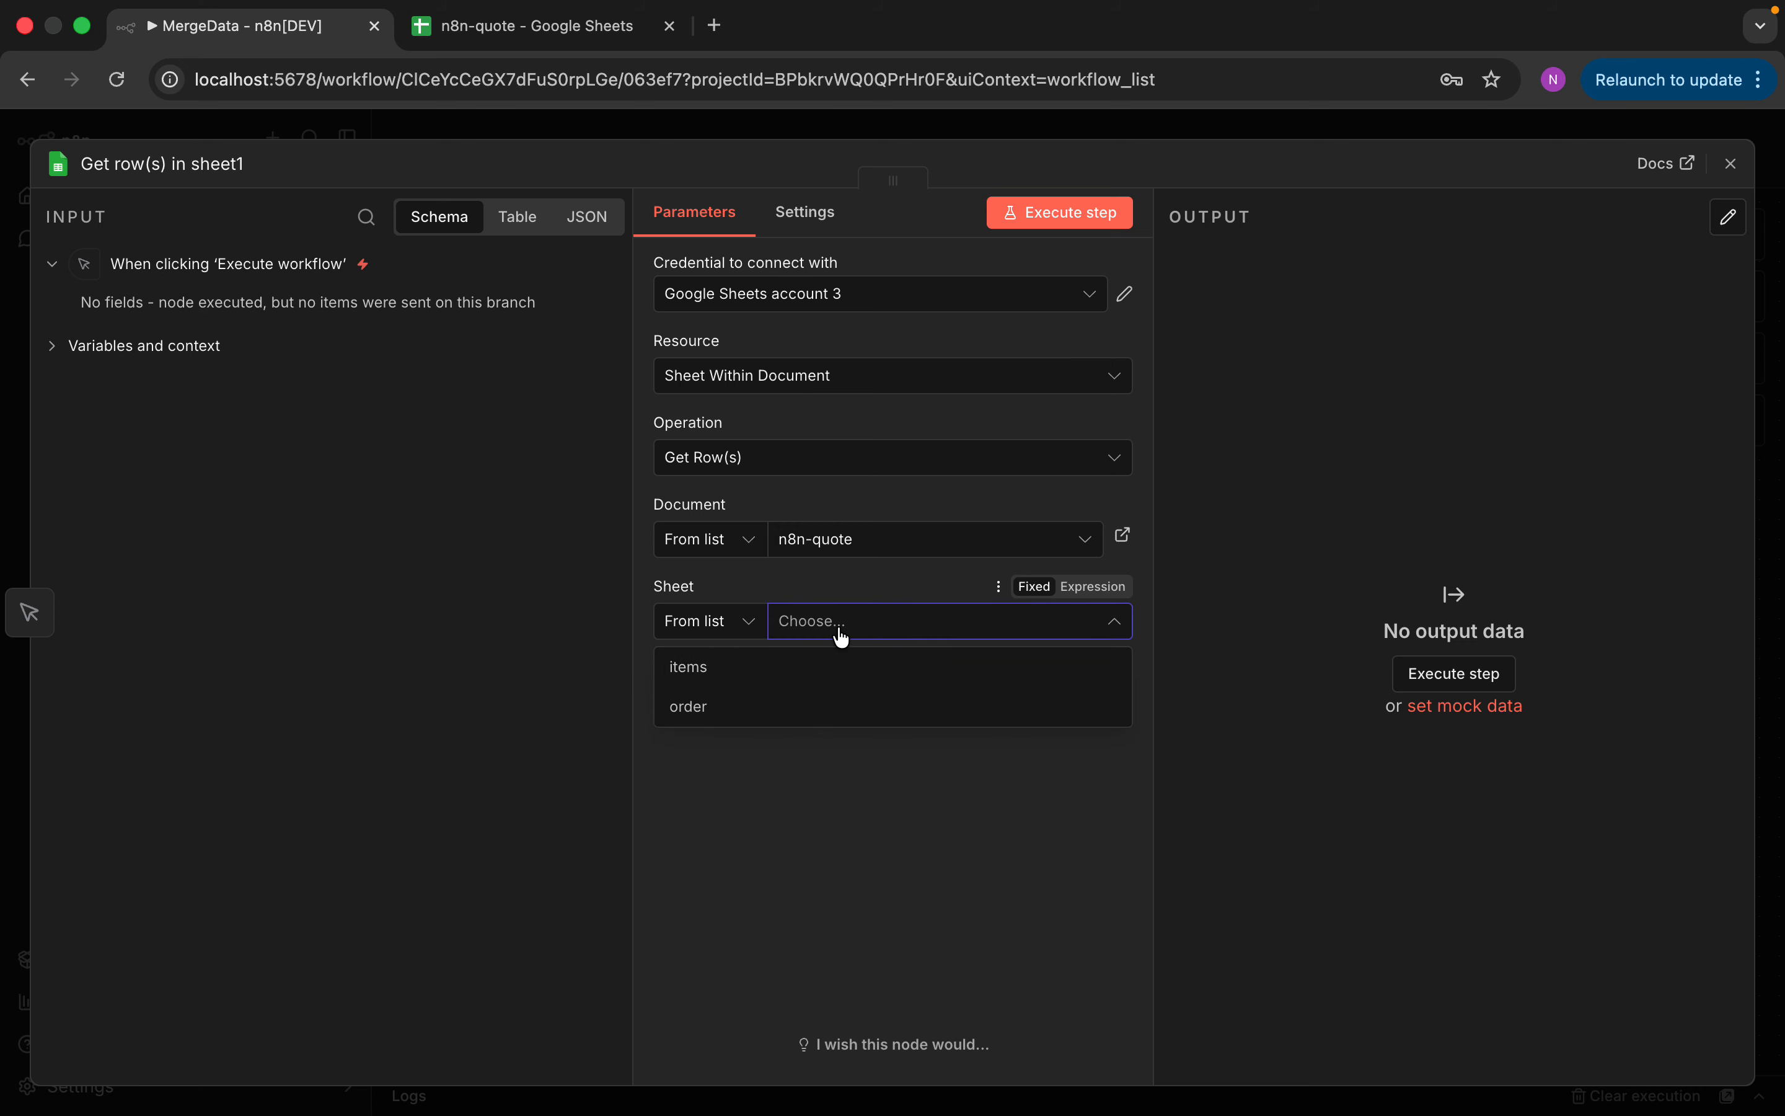
{"action": "left_click", "coordinate": [789, 706]}
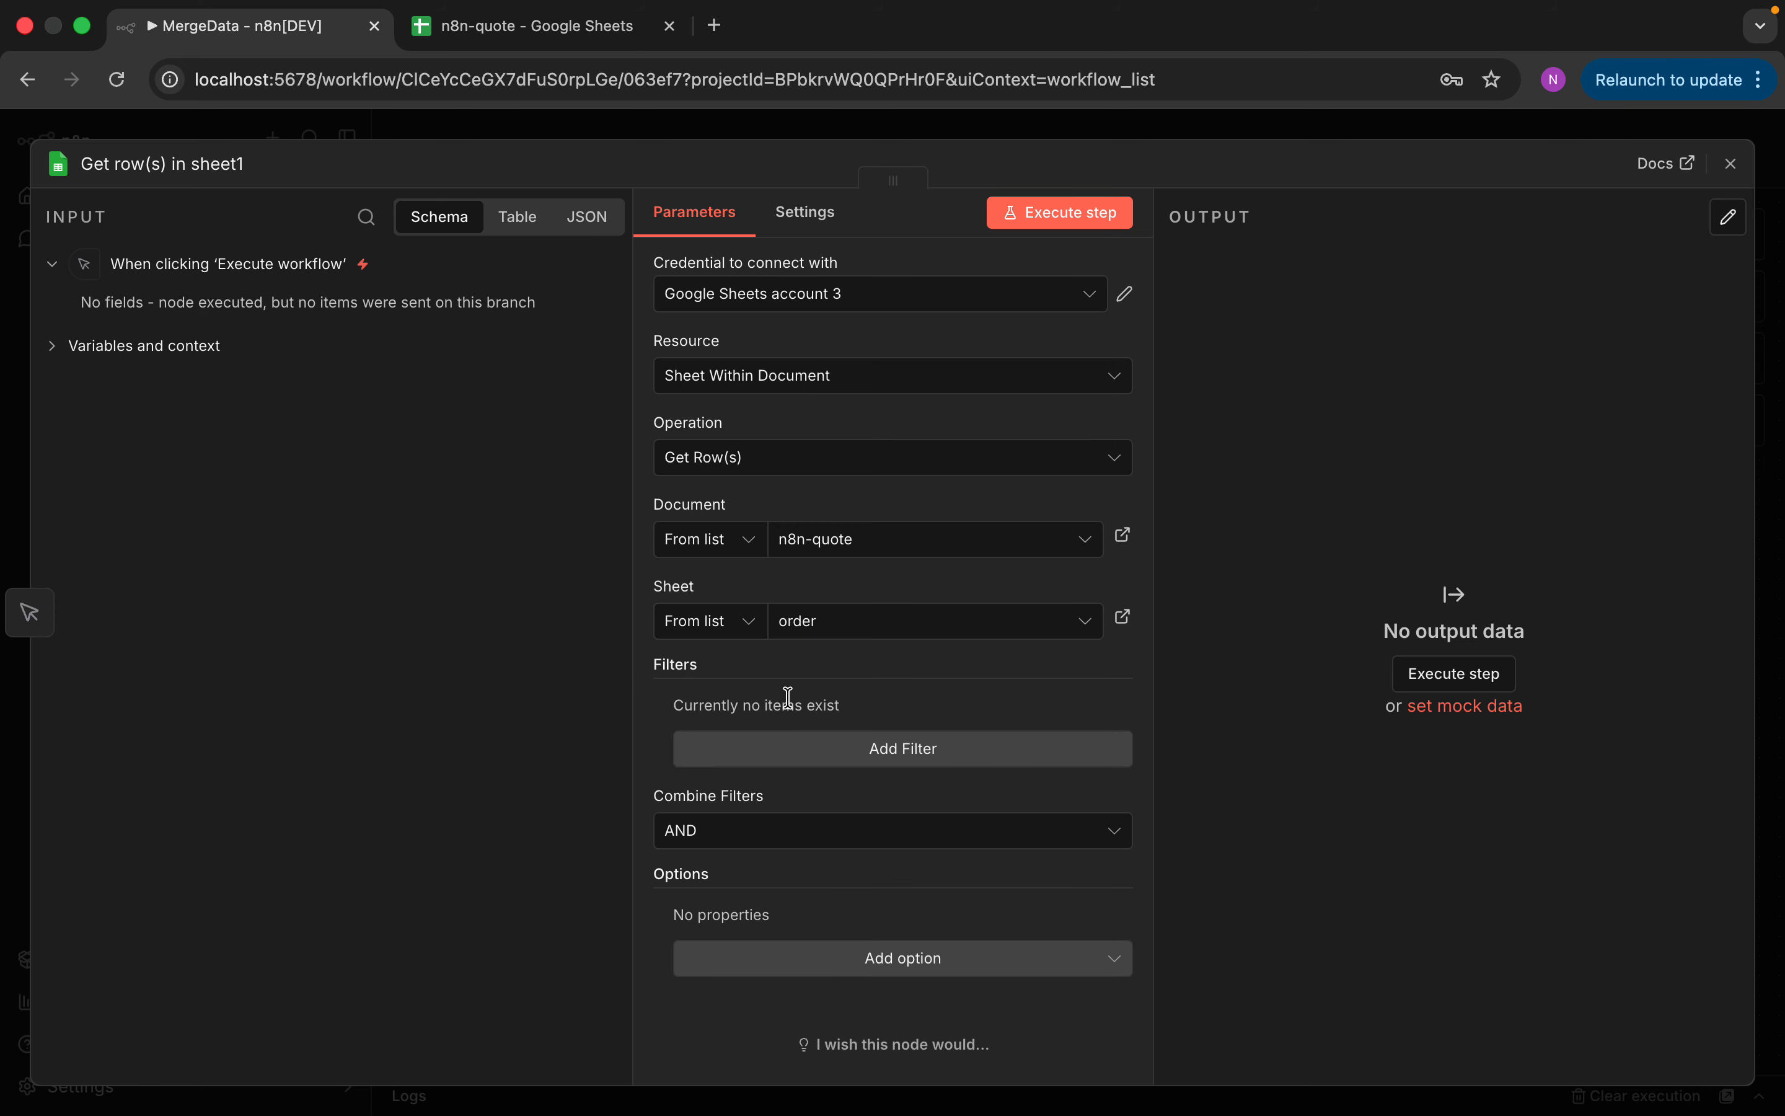
{"action": "left_click", "coordinate": [1059, 216]}
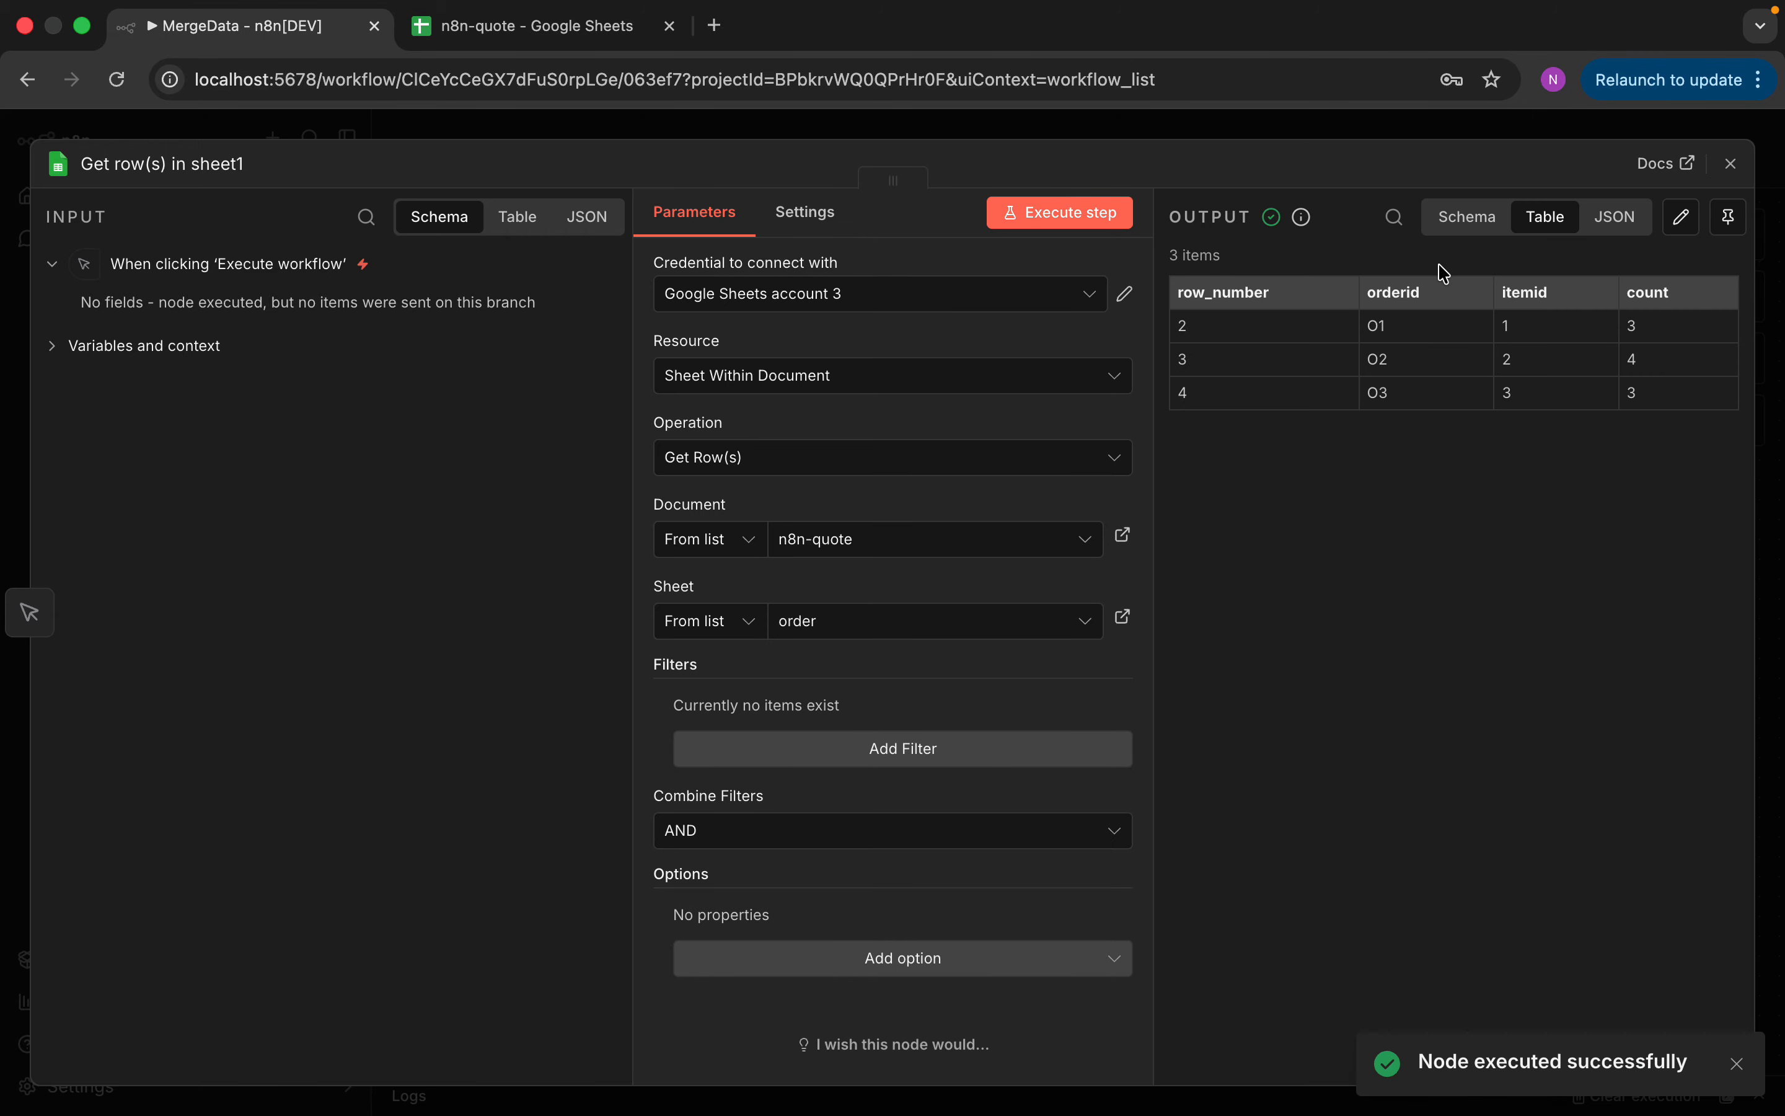
{"action": "left_click", "coordinate": [1732, 163]}
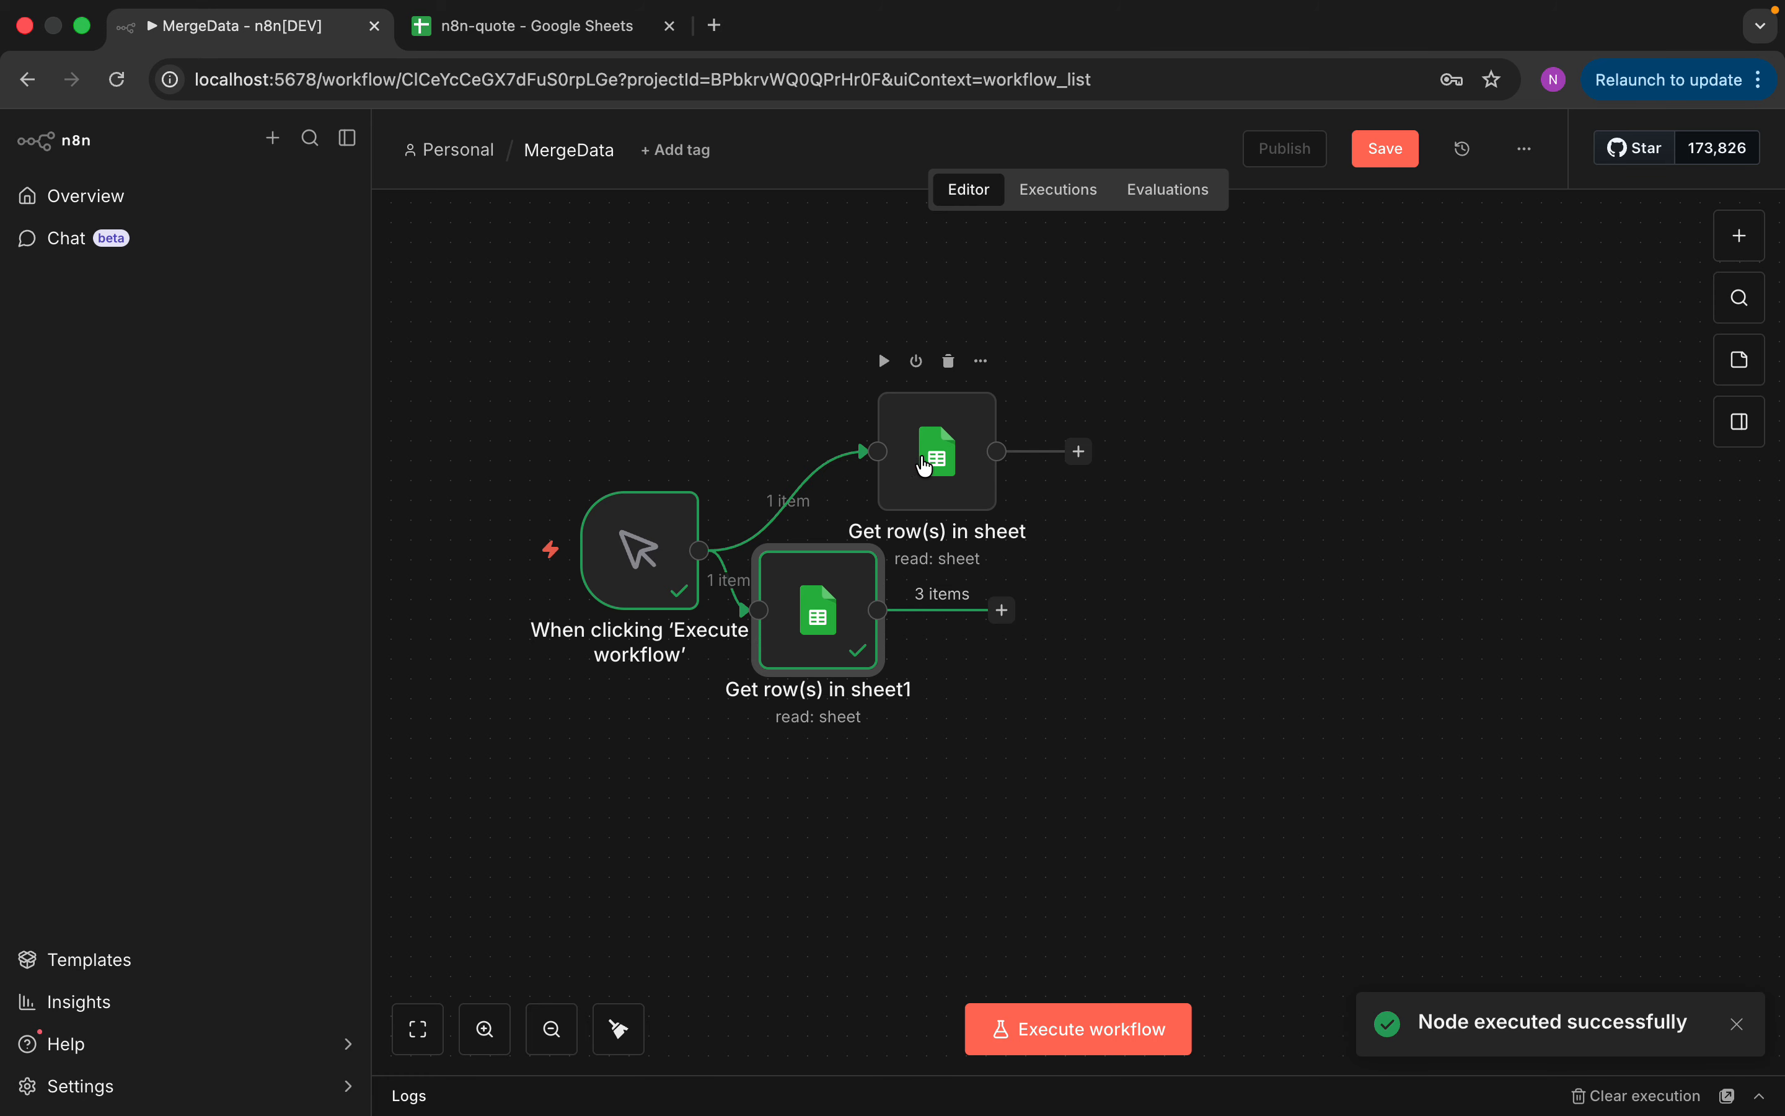
Add a Merge node right of the two sheet nodes and remove its automatic input link
{"action": "left_click_drag", "start_coordinate": [913, 459], "coordinate": [879, 434]}
{"action": "left_click_drag", "start_coordinate": [833, 606], "coordinate": [893, 687]}
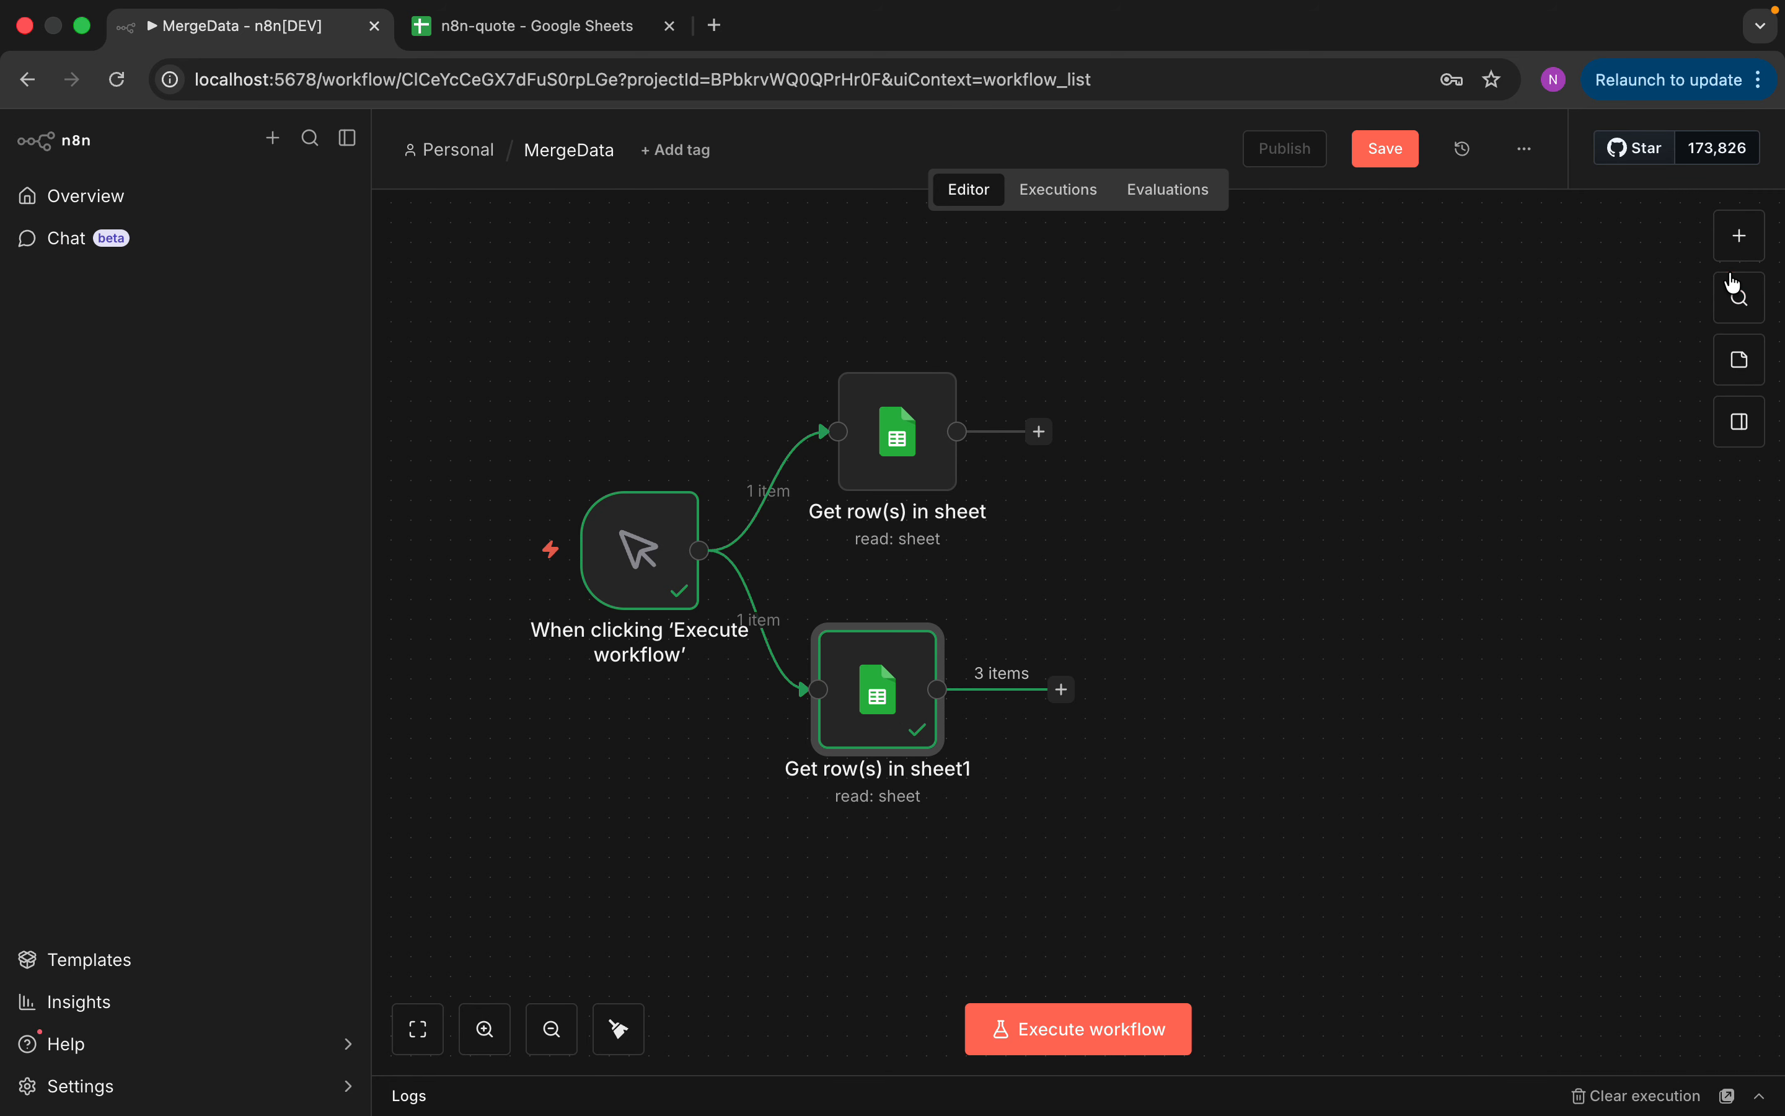
{"action": "left_click", "coordinate": [1735, 251]}
{"action": "type", "text": "me"}
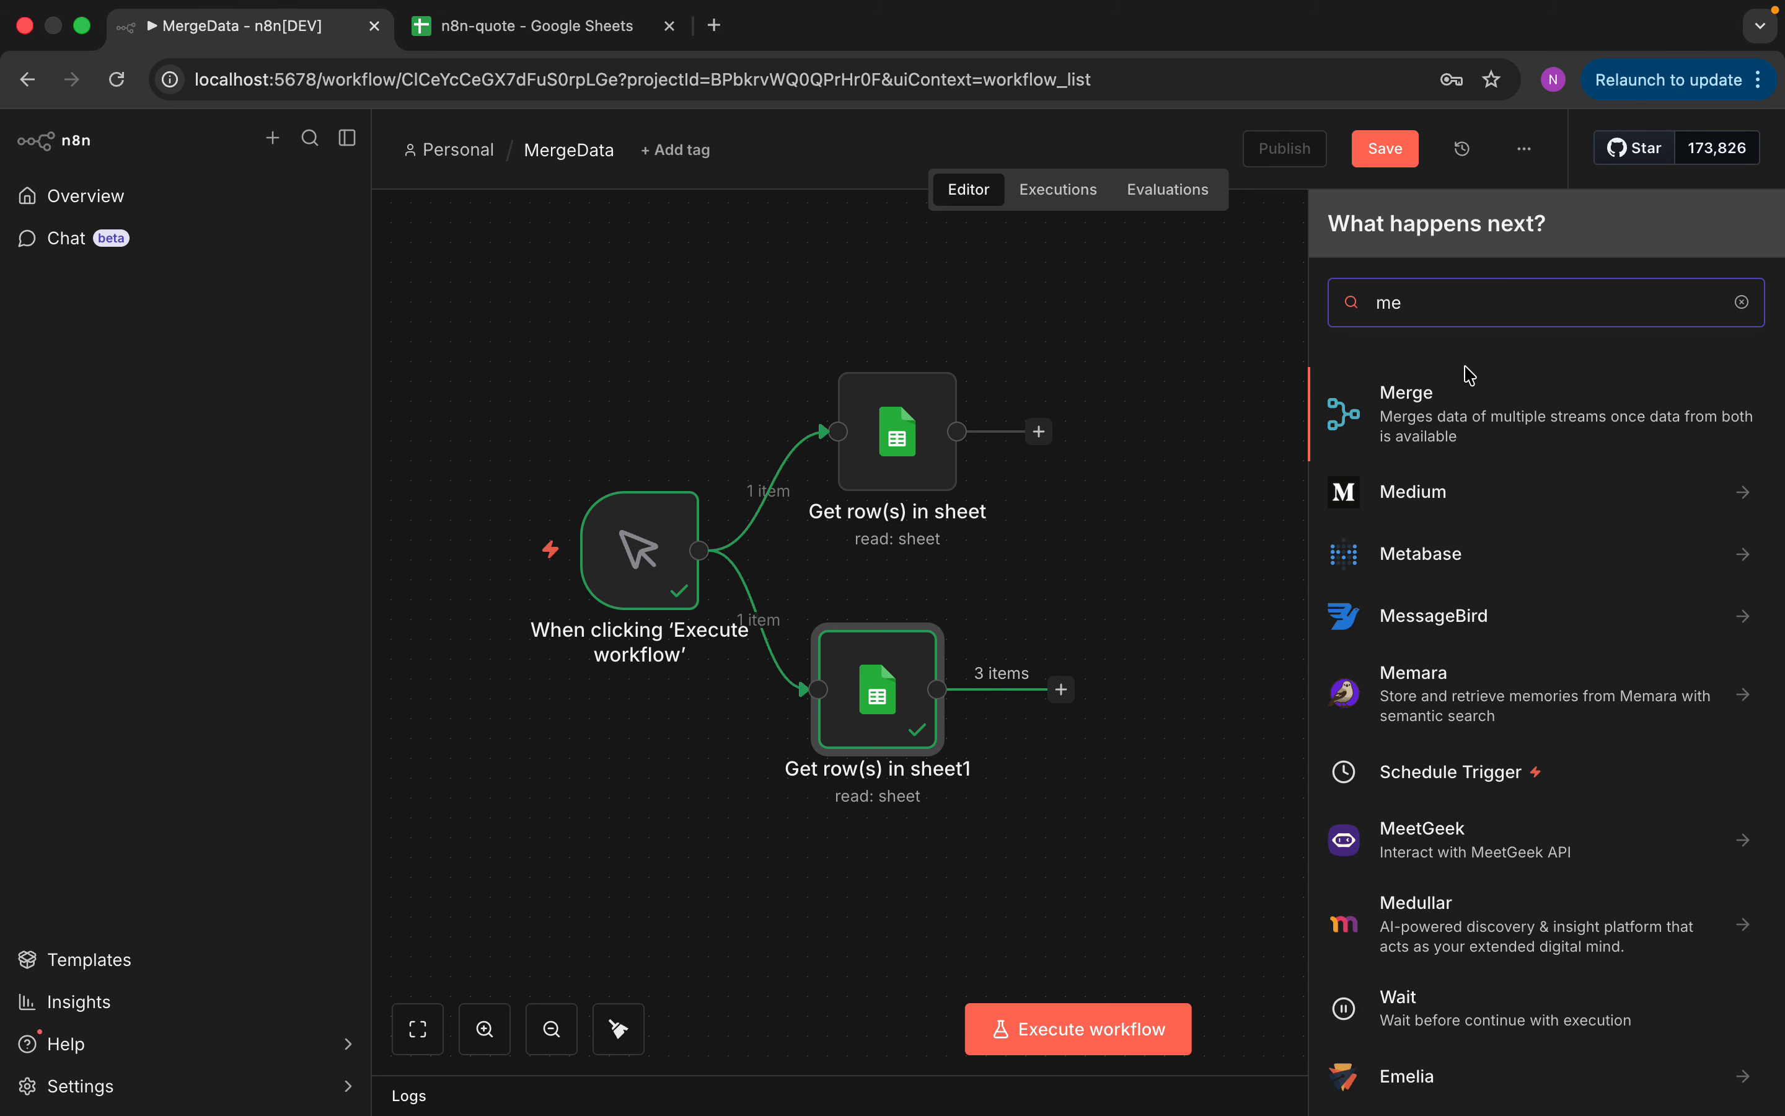
{"action": "left_click", "coordinate": [1444, 427]}
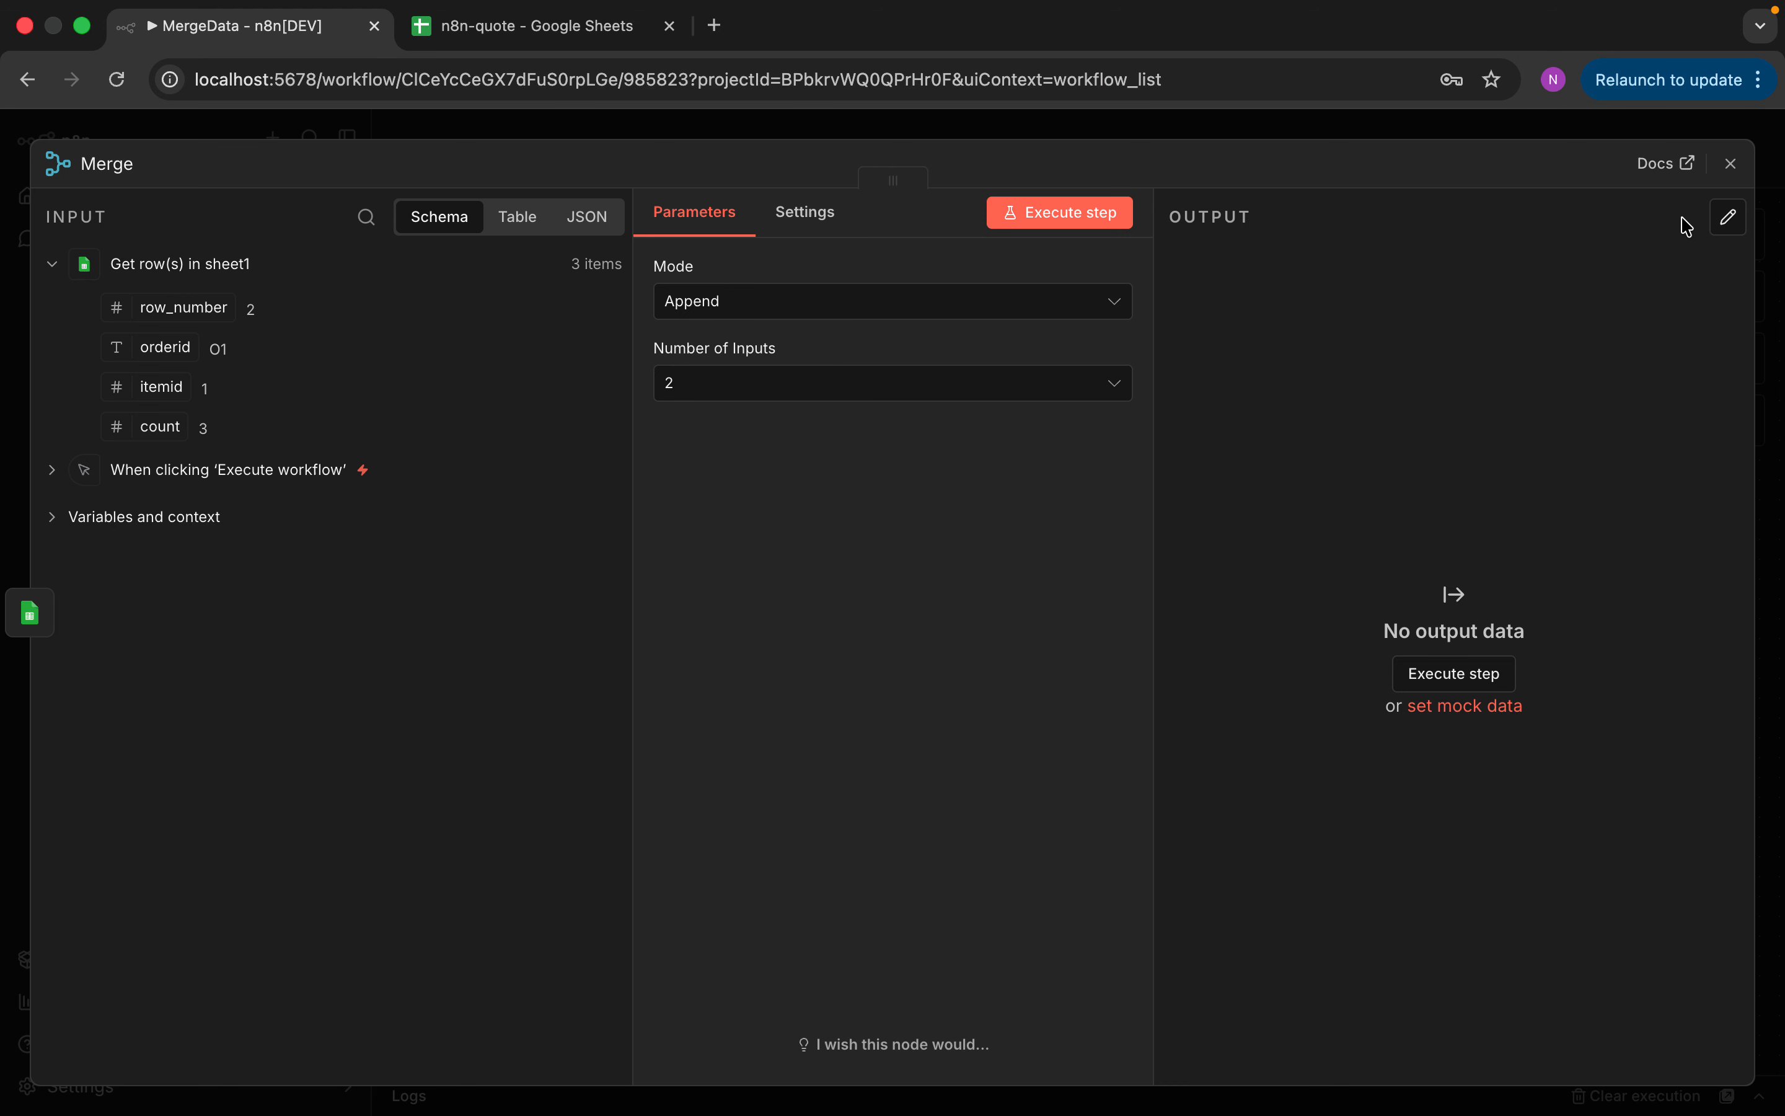
{"action": "left_click", "coordinate": [1731, 163]}
{"action": "left_click", "coordinate": [1173, 647]}
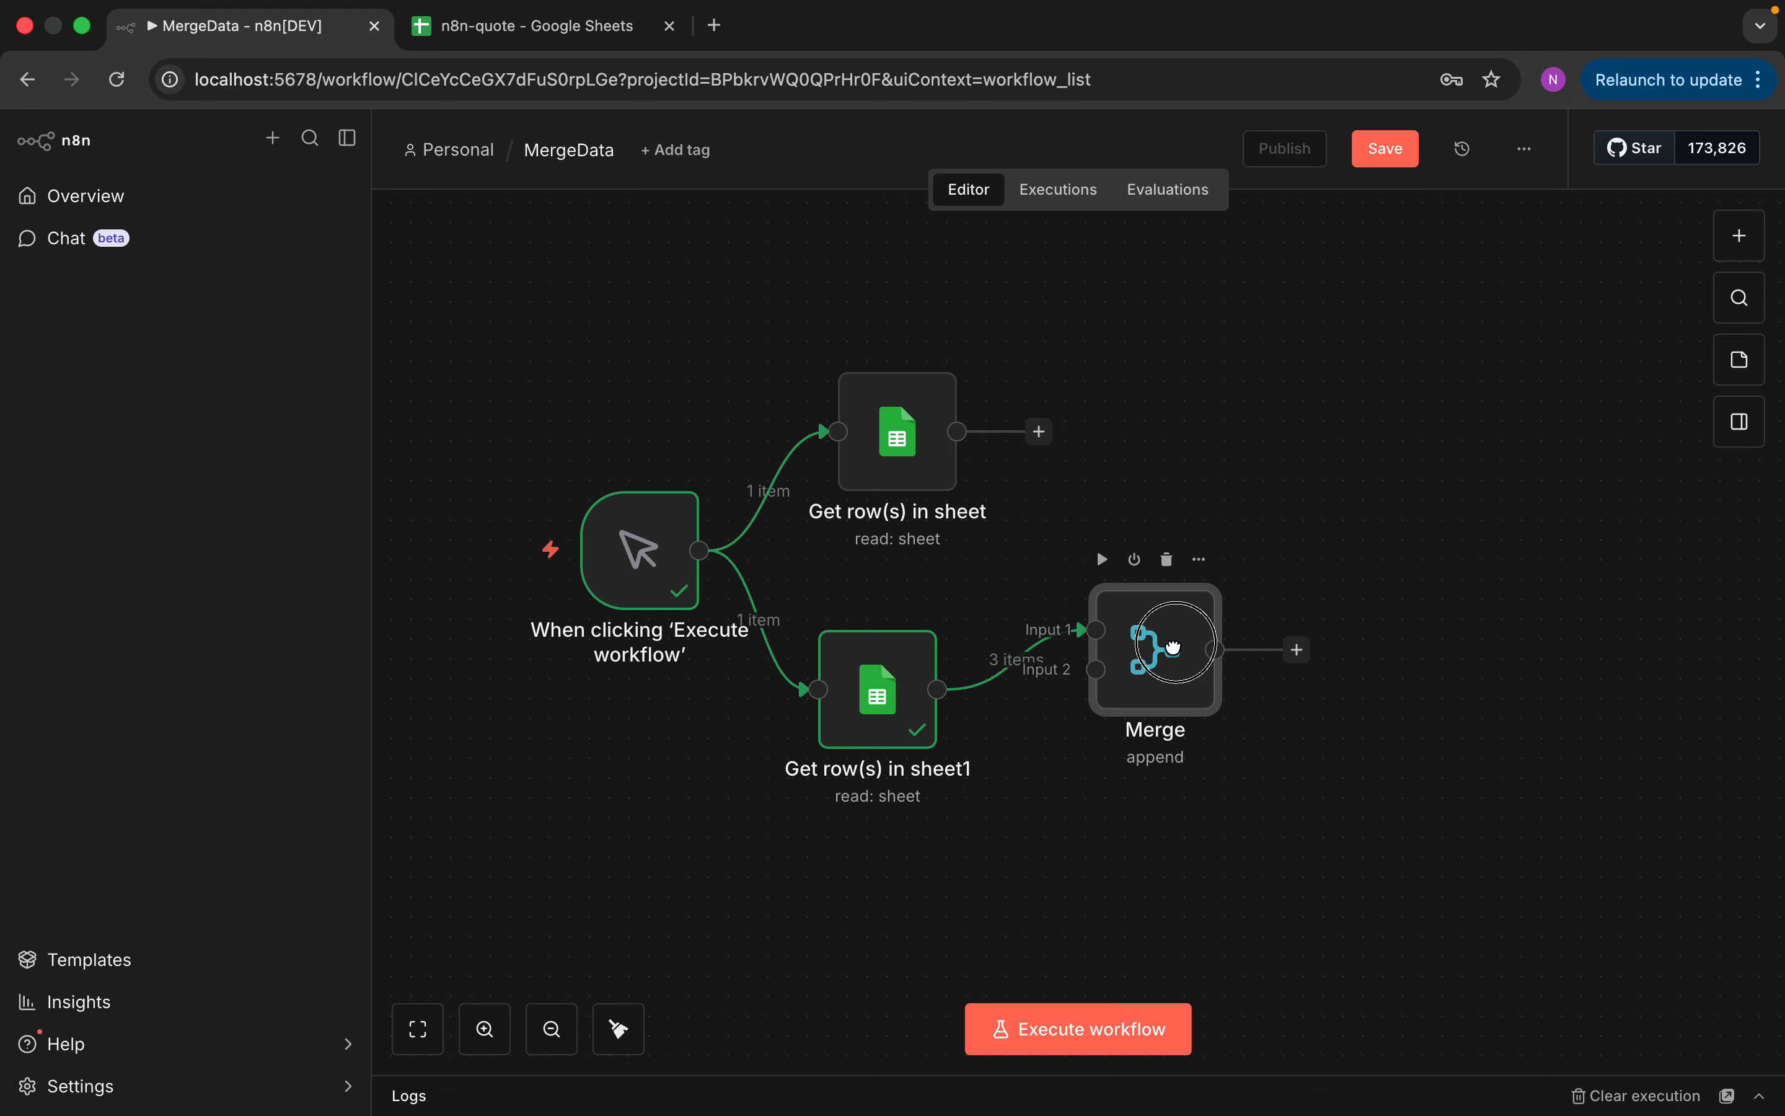
{"action": "left_click_drag", "start_coordinate": [1173, 648], "coordinate": [1239, 531]}
{"action": "left_click", "coordinate": [1046, 639]}
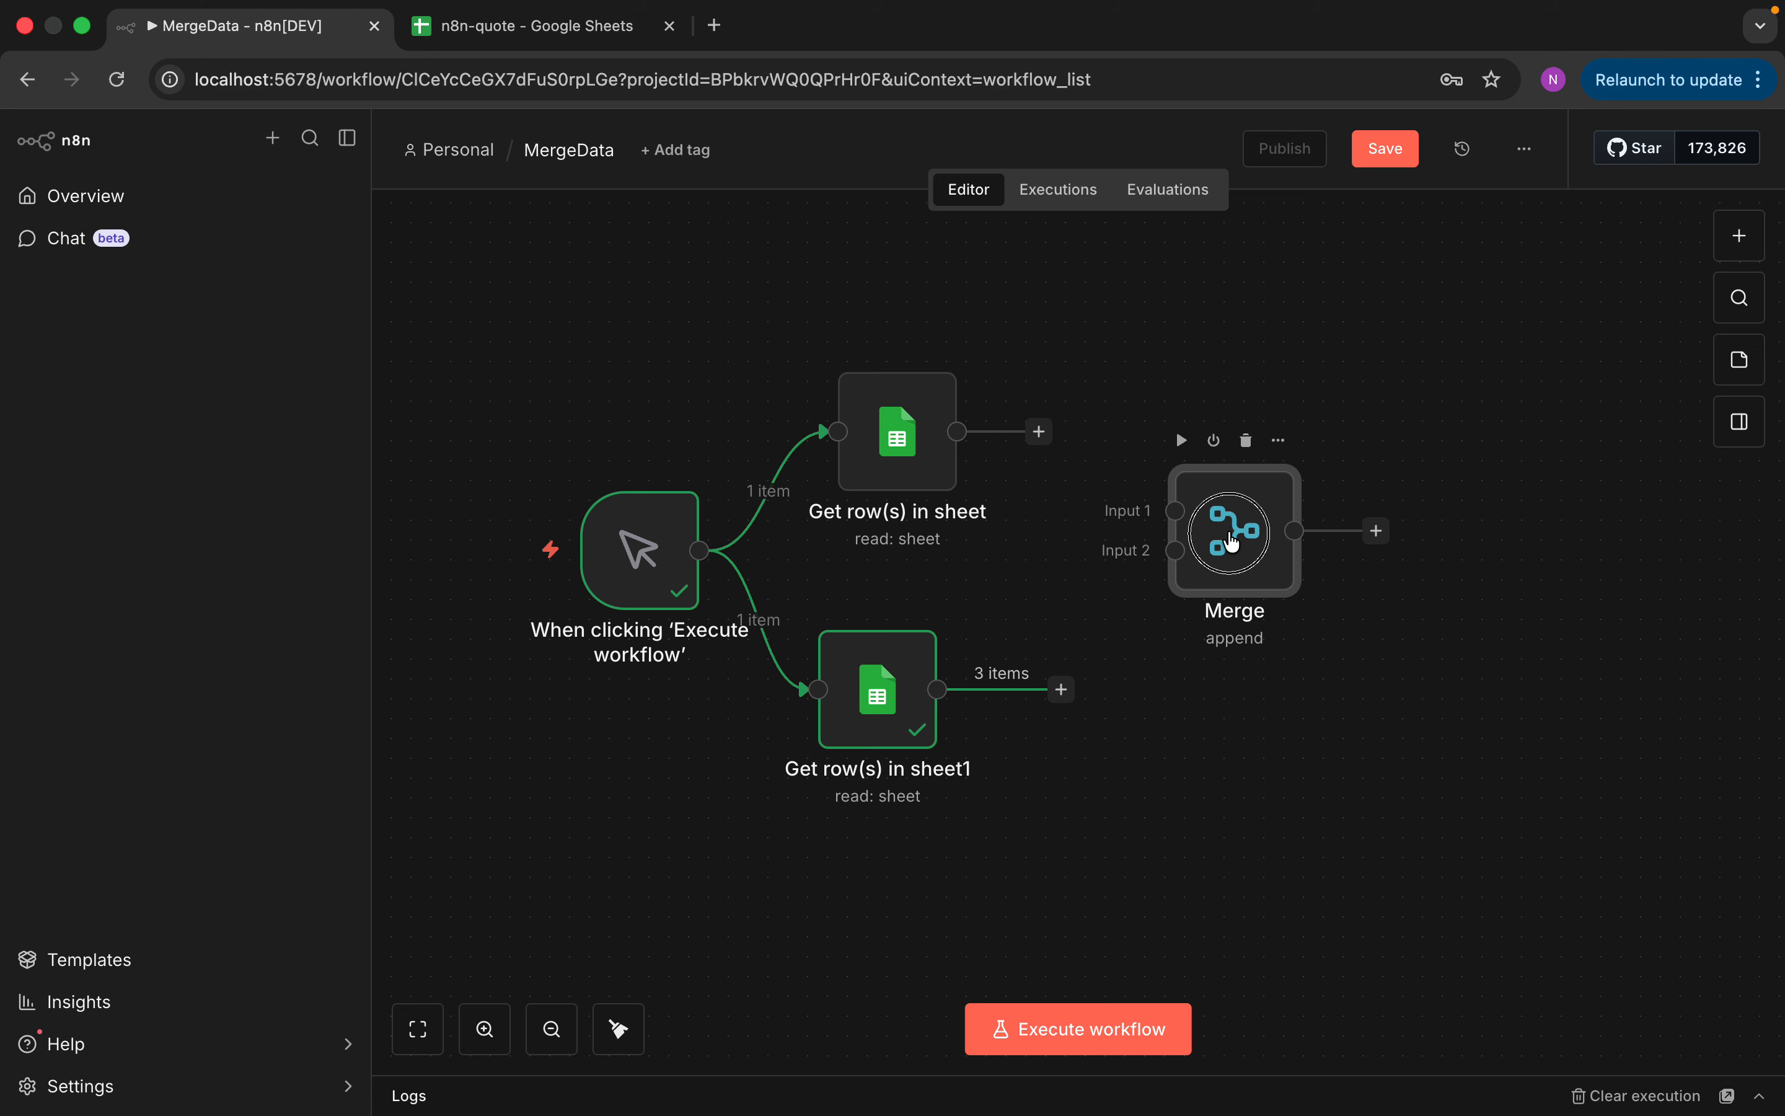
{"action": "double_click", "coordinate": [1232, 542]}
{"action": "left_click", "coordinate": [872, 376]}
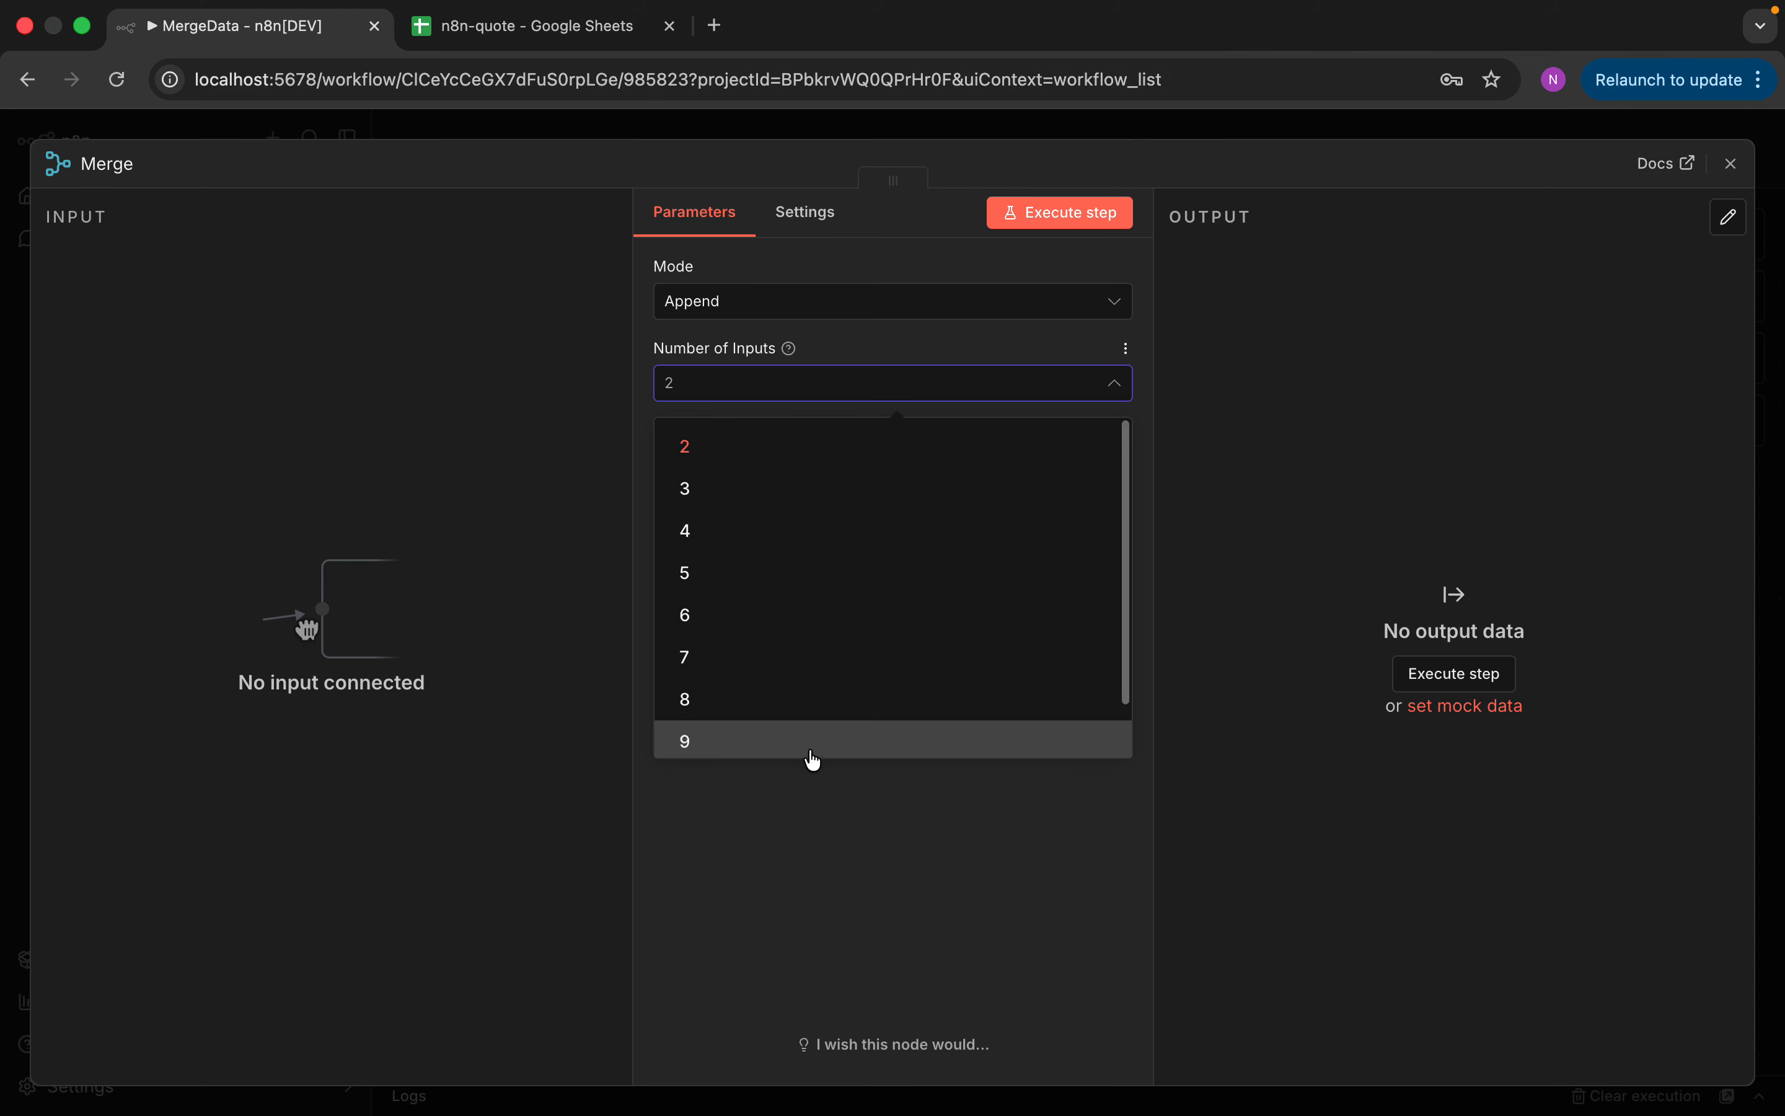
{"action": "left_click_drag", "start_coordinate": [1124, 690], "coordinate": [1128, 733]}
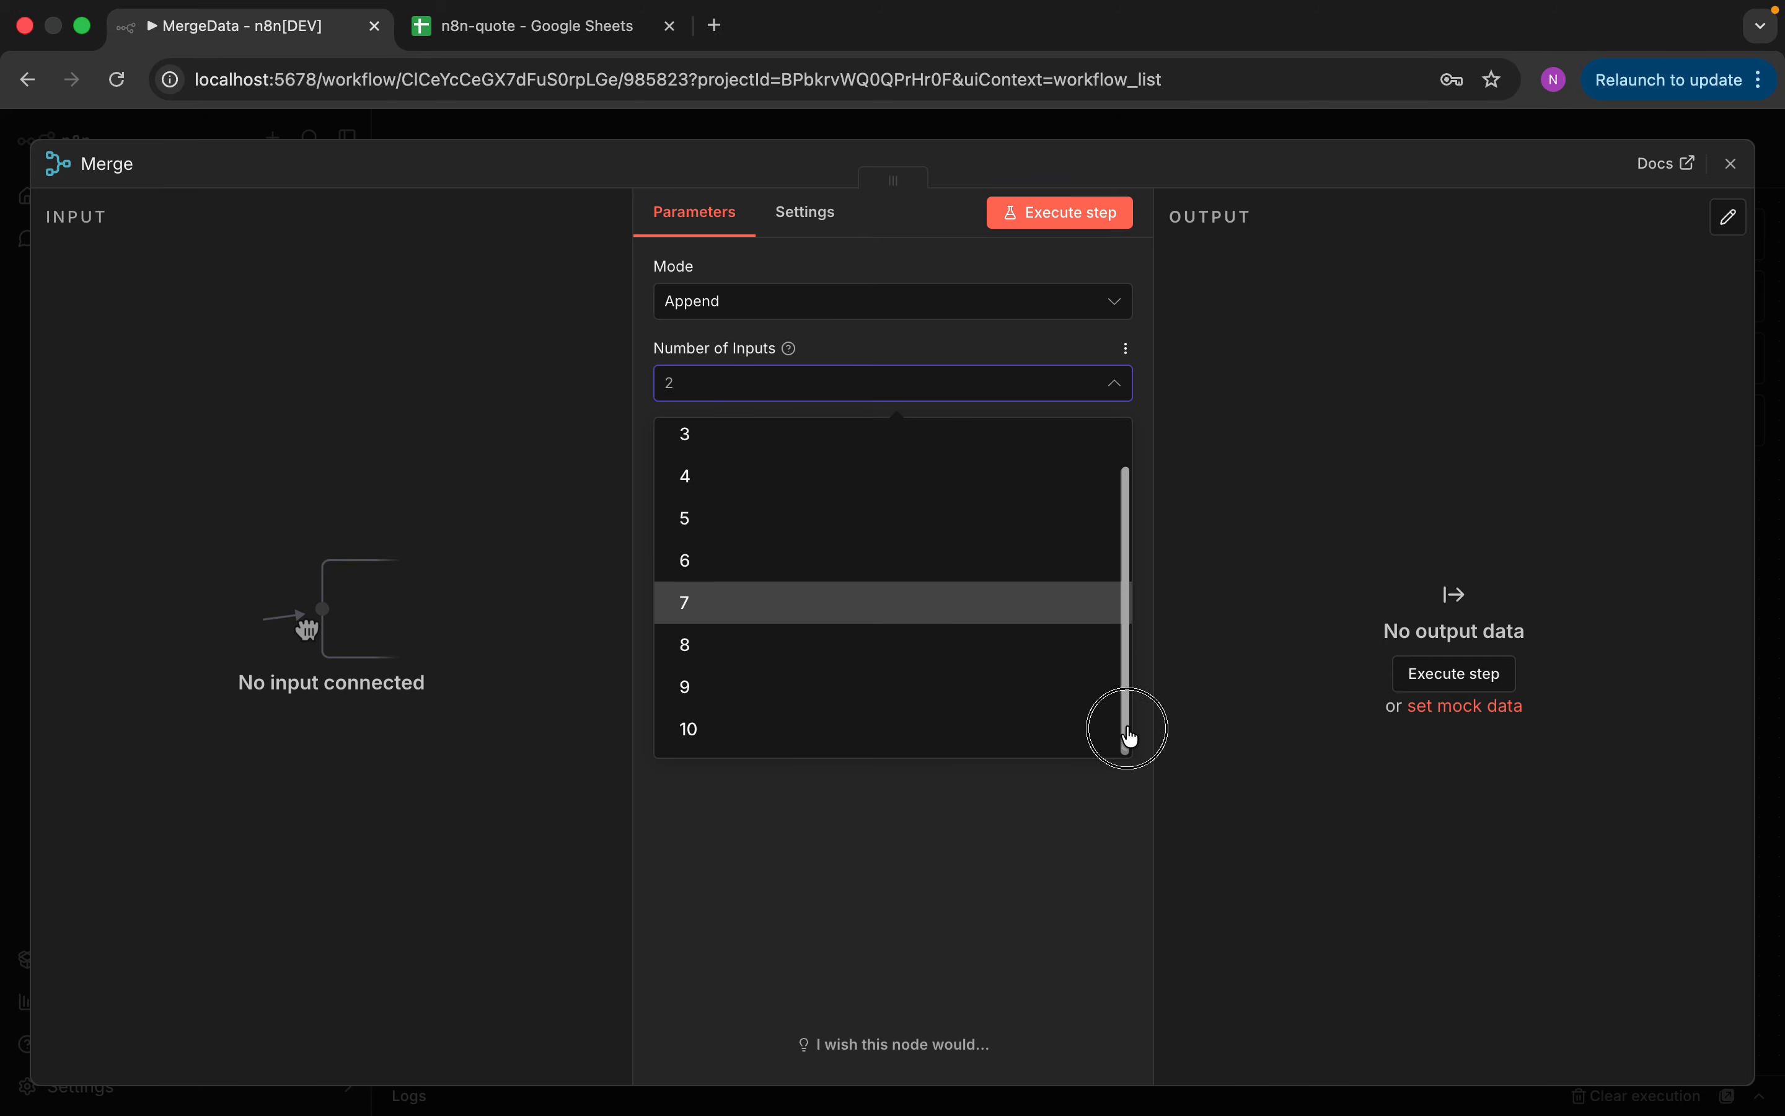
{"action": "left_click", "coordinate": [1049, 741]}
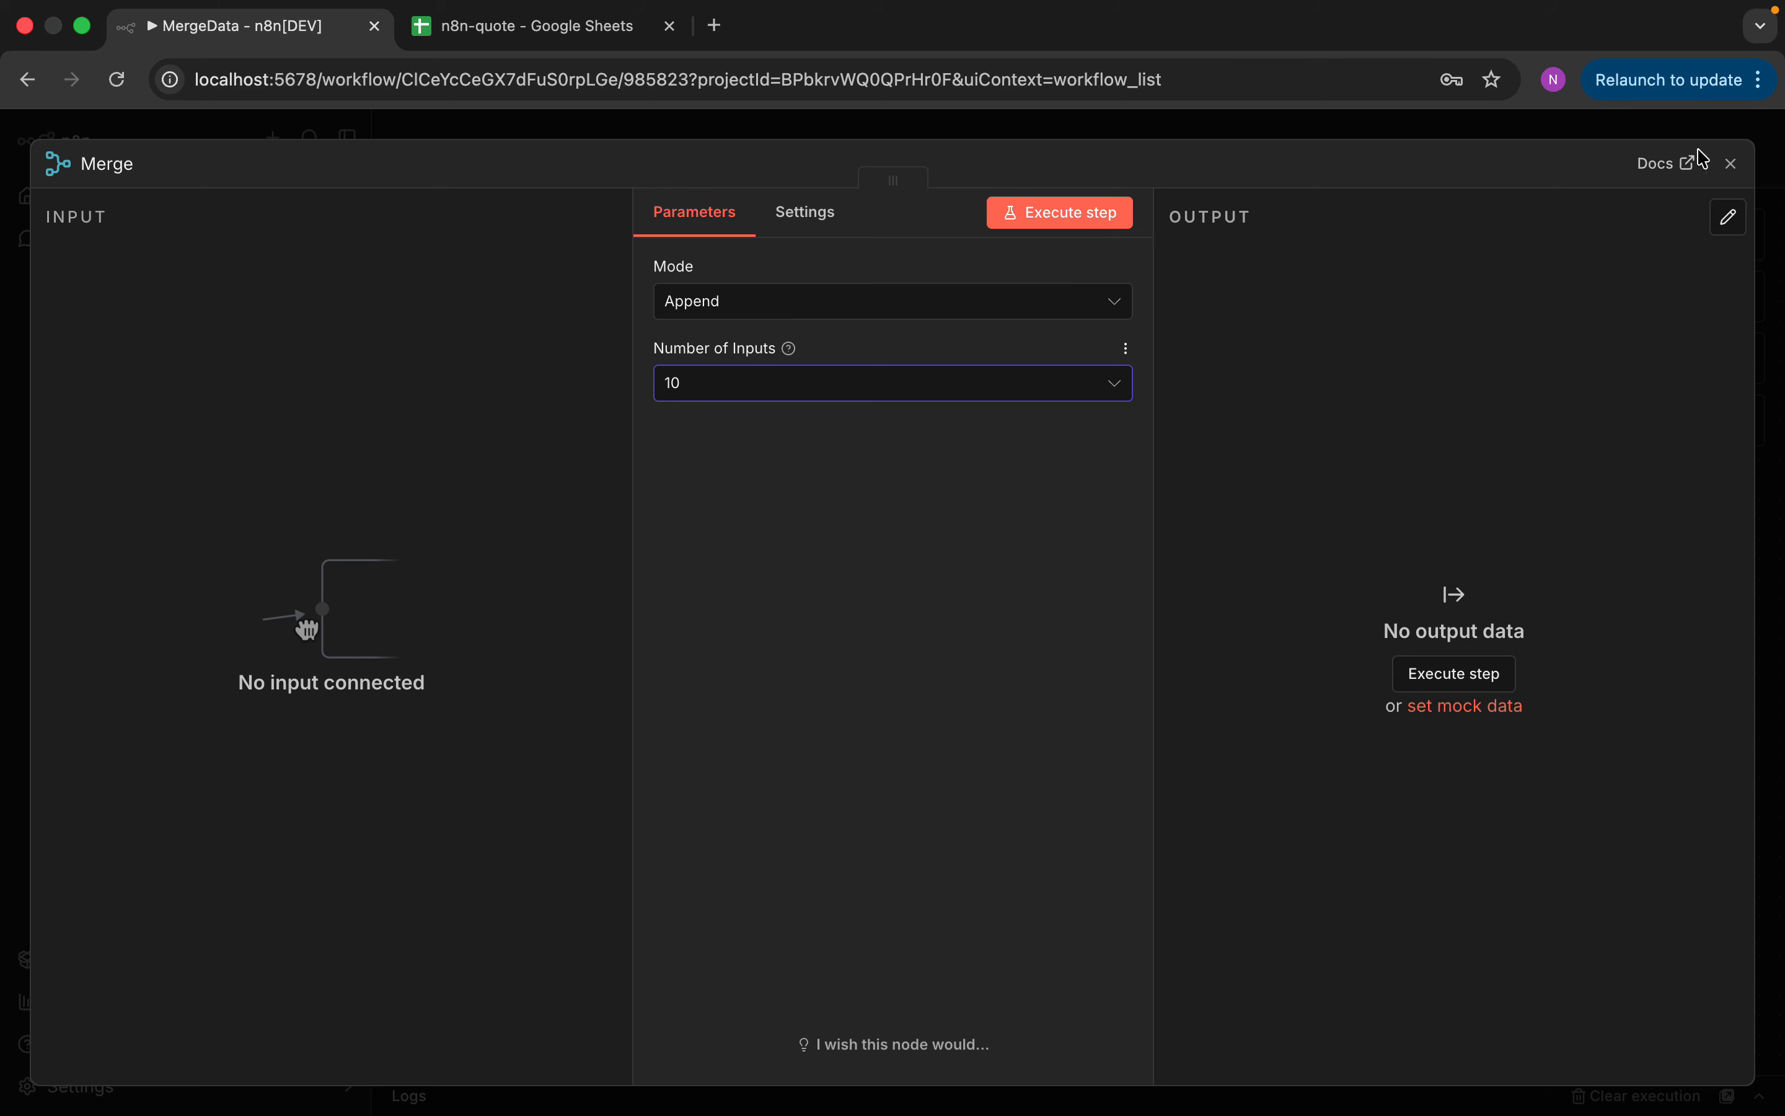
{"action": "left_click", "coordinate": [1731, 163]}
{"action": "left_click_drag", "start_coordinate": [1240, 566], "coordinate": [1250, 482]}
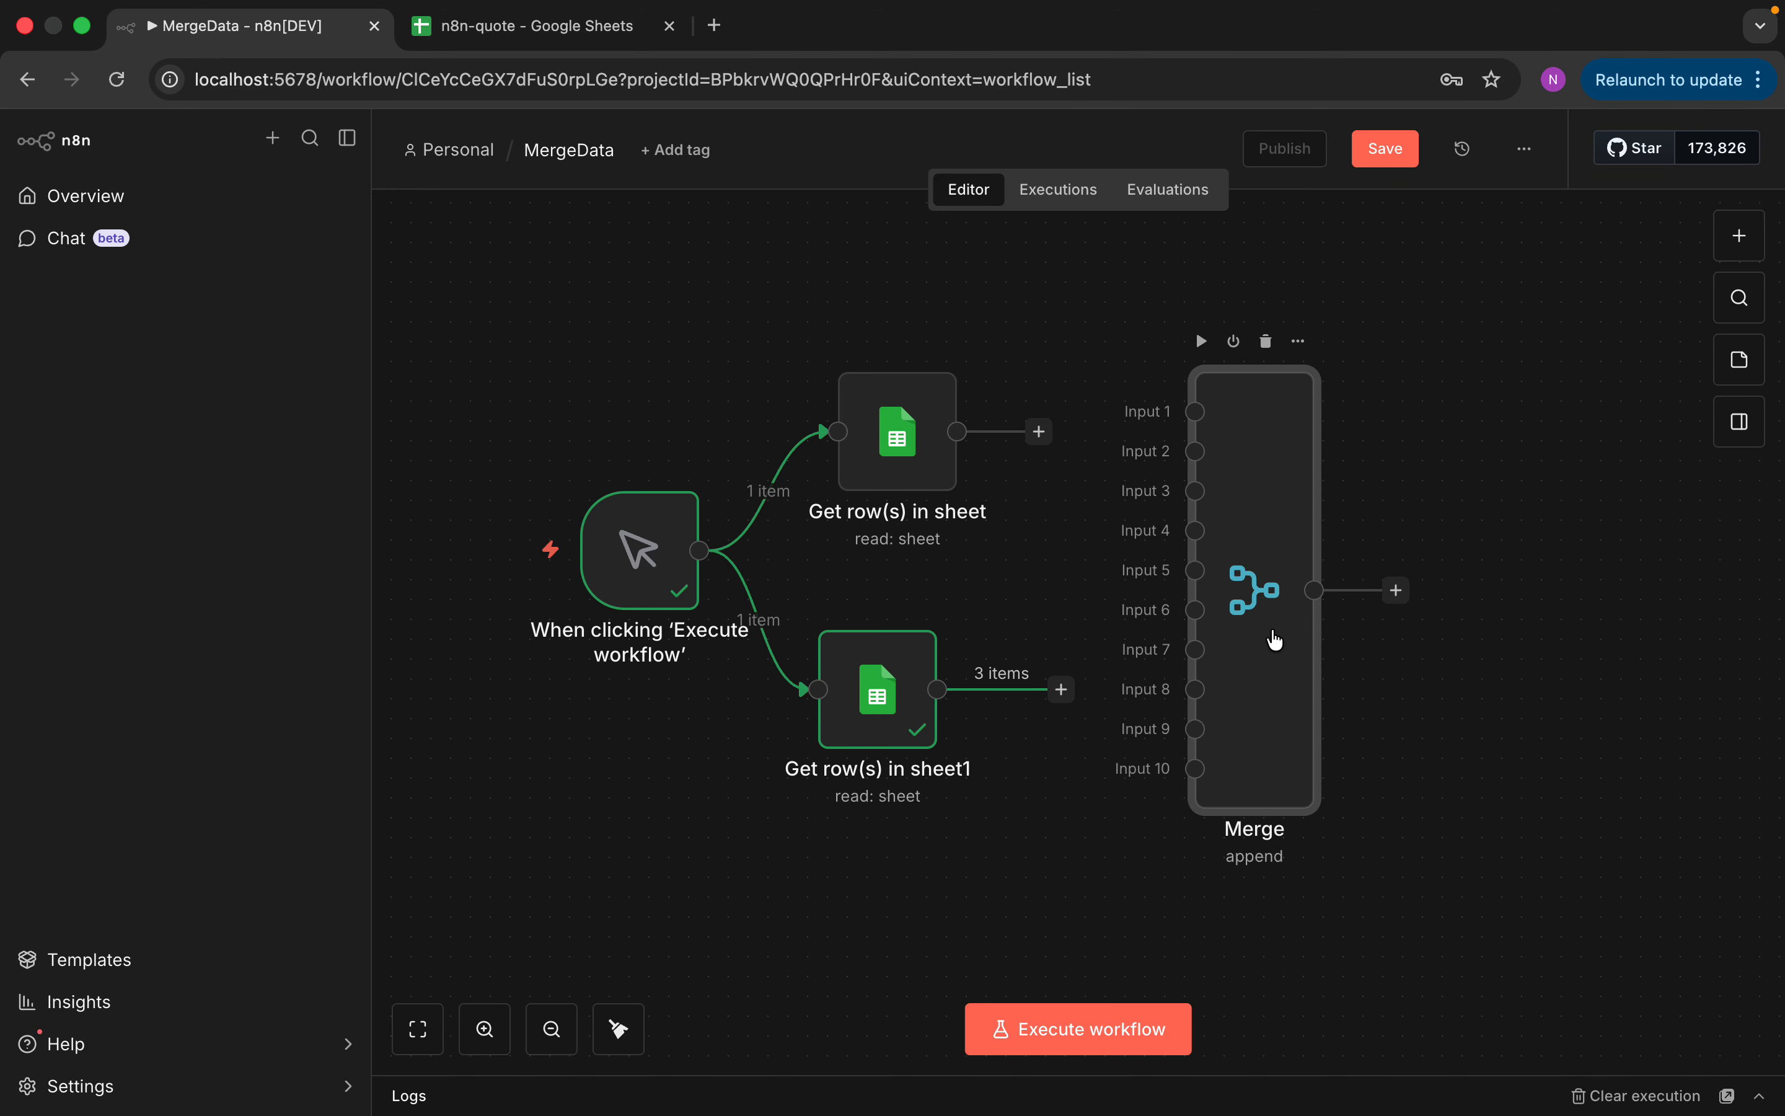
{"action": "double_click", "coordinate": [1262, 485]}
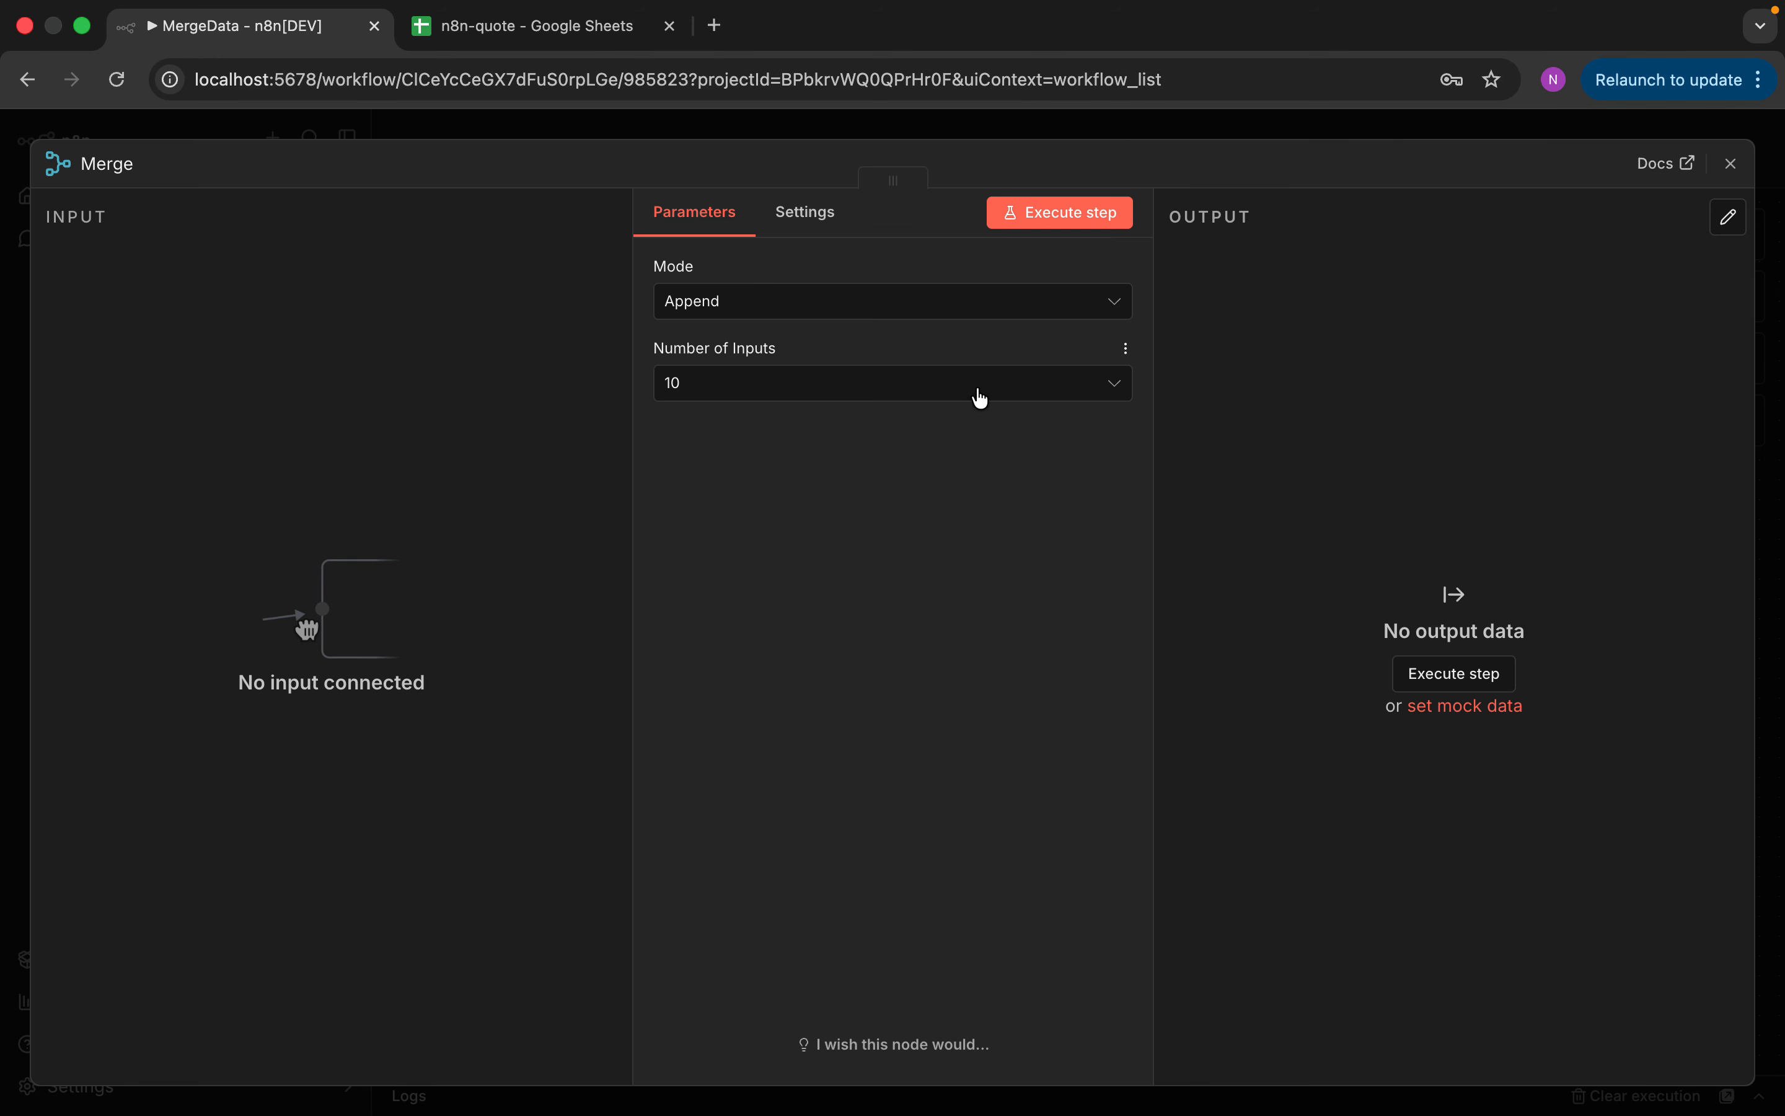
{"action": "left_click", "coordinate": [961, 380]}
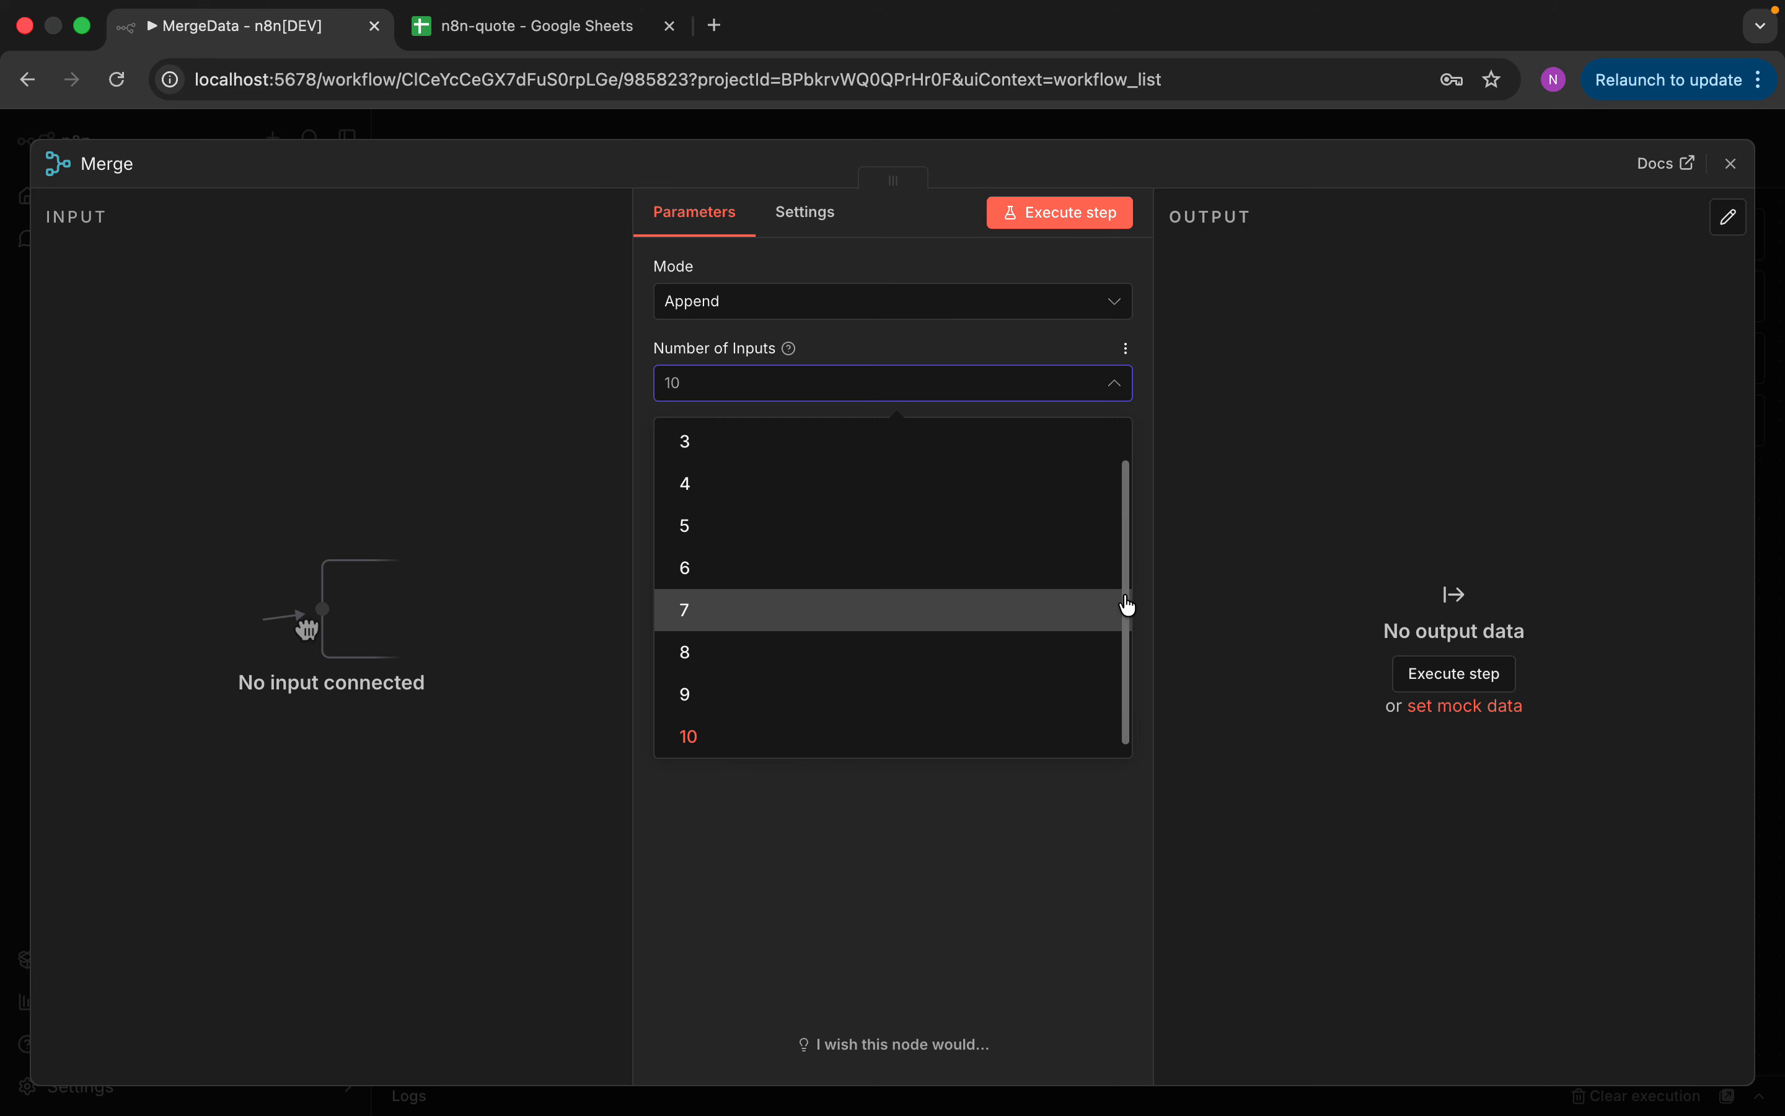
{"action": "left_click_drag", "start_coordinate": [1130, 605], "coordinate": [1121, 528]}
{"action": "left_click", "coordinate": [970, 452]}
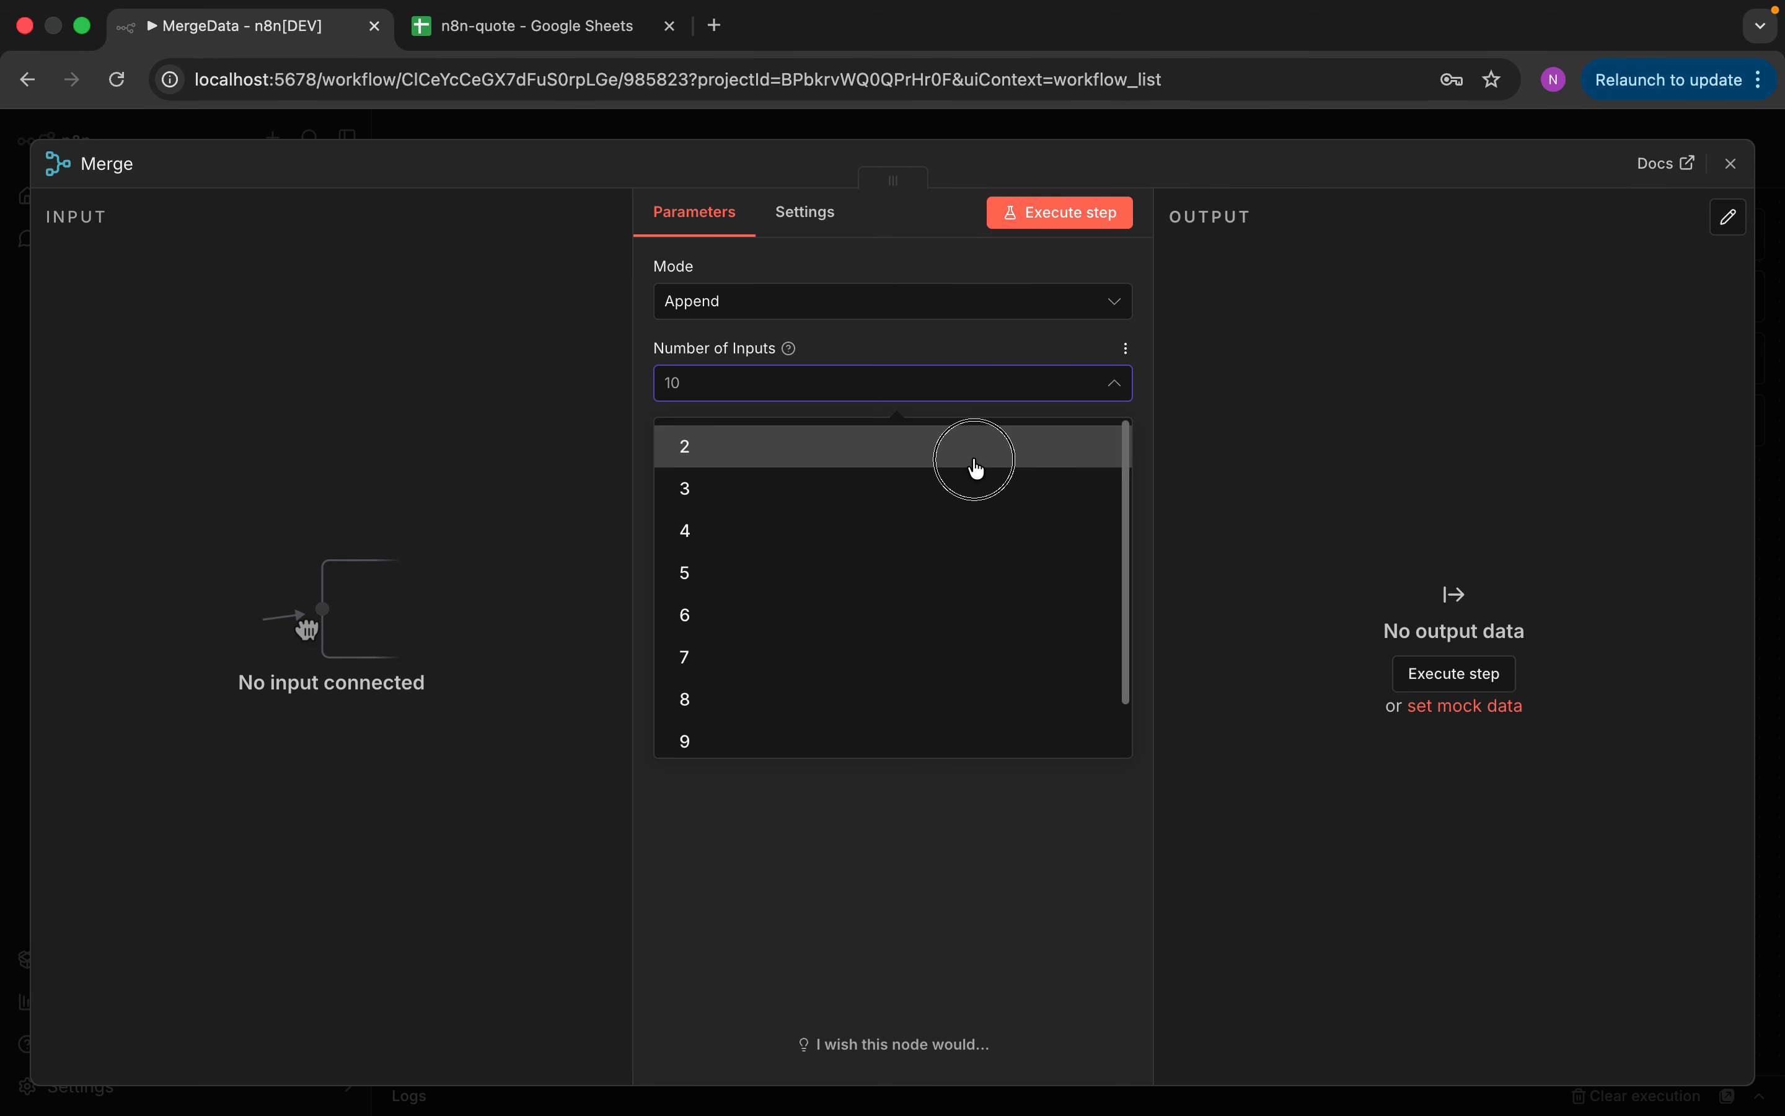
{"action": "left_click", "coordinate": [1731, 163]}
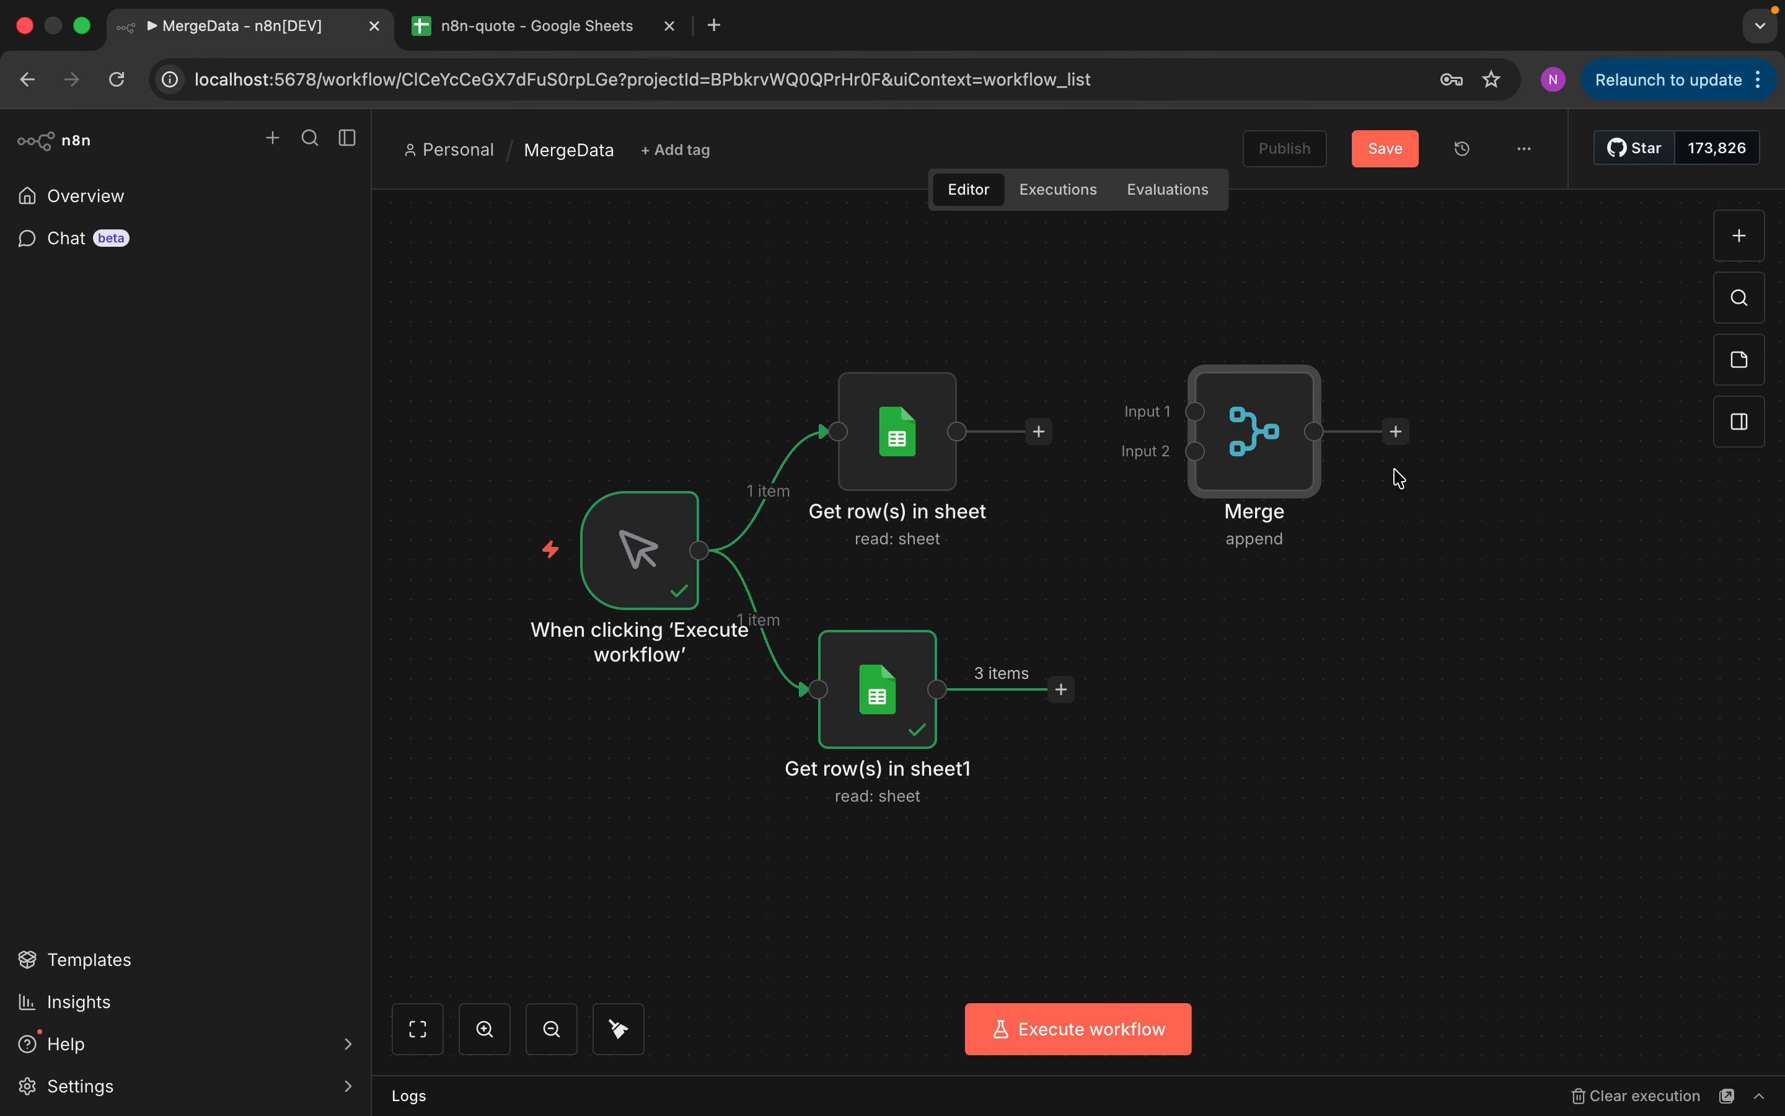
{"action": "left_click_drag", "start_coordinate": [1274, 465], "coordinate": [1274, 545]}
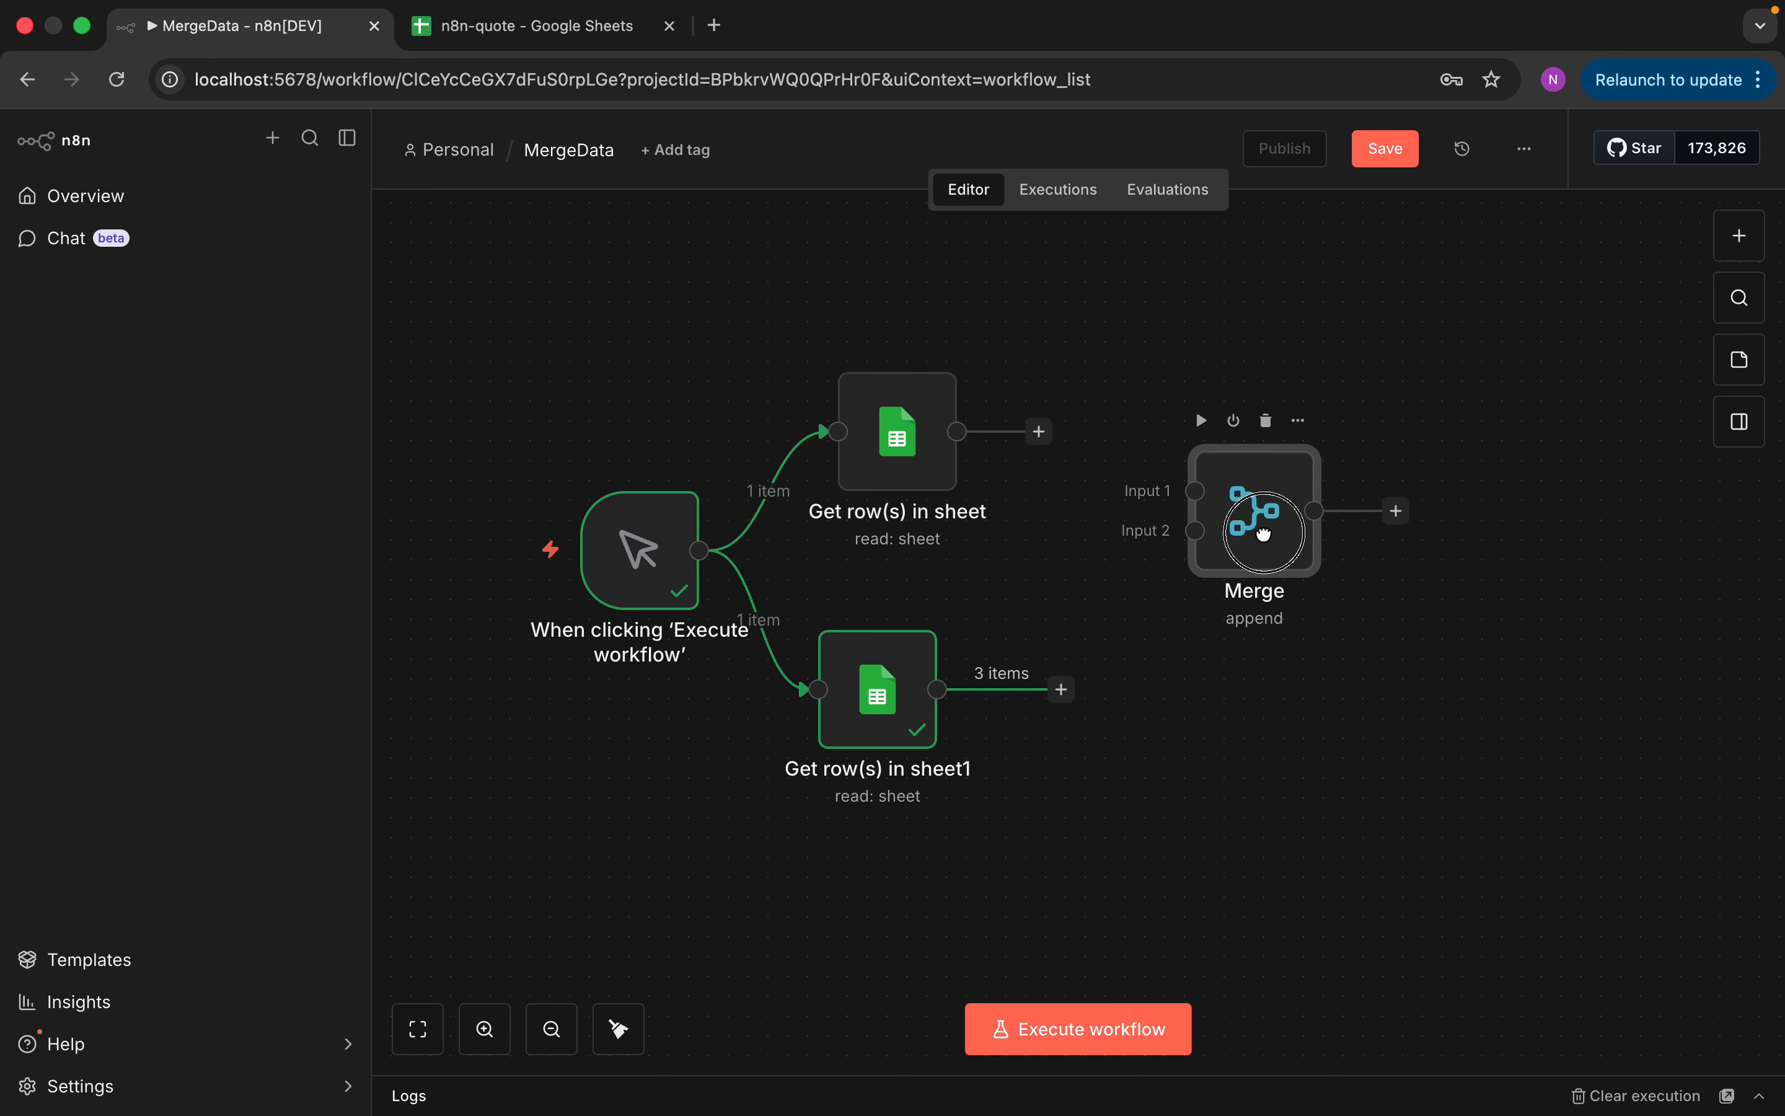
{"action": "left_click", "coordinate": [1038, 431]}
{"action": "left_click_drag", "start_coordinate": [1037, 435], "coordinate": [1195, 491]}
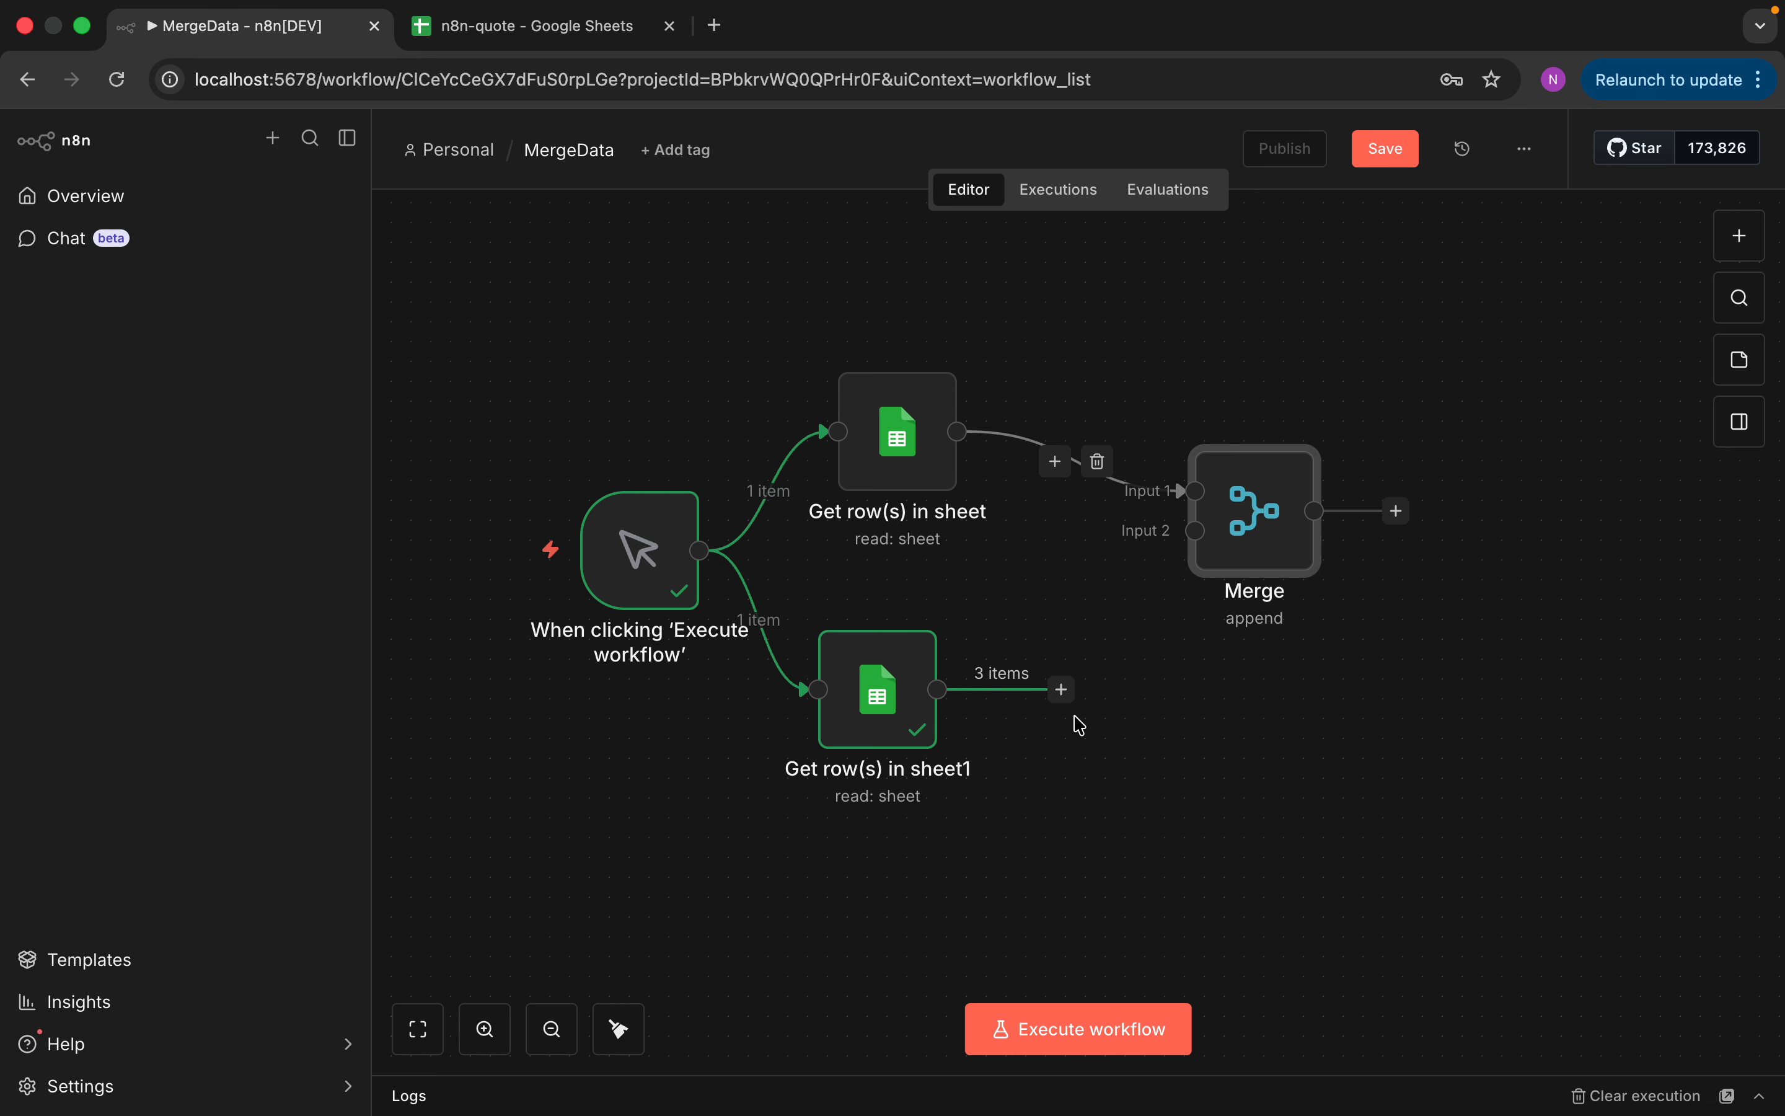
Wire Get row(s) in sheet1 into Merge Input 2, run the workflow, and view the 9 appended rows
{"action": "left_click_drag", "start_coordinate": [1068, 692], "coordinate": [1157, 567]}
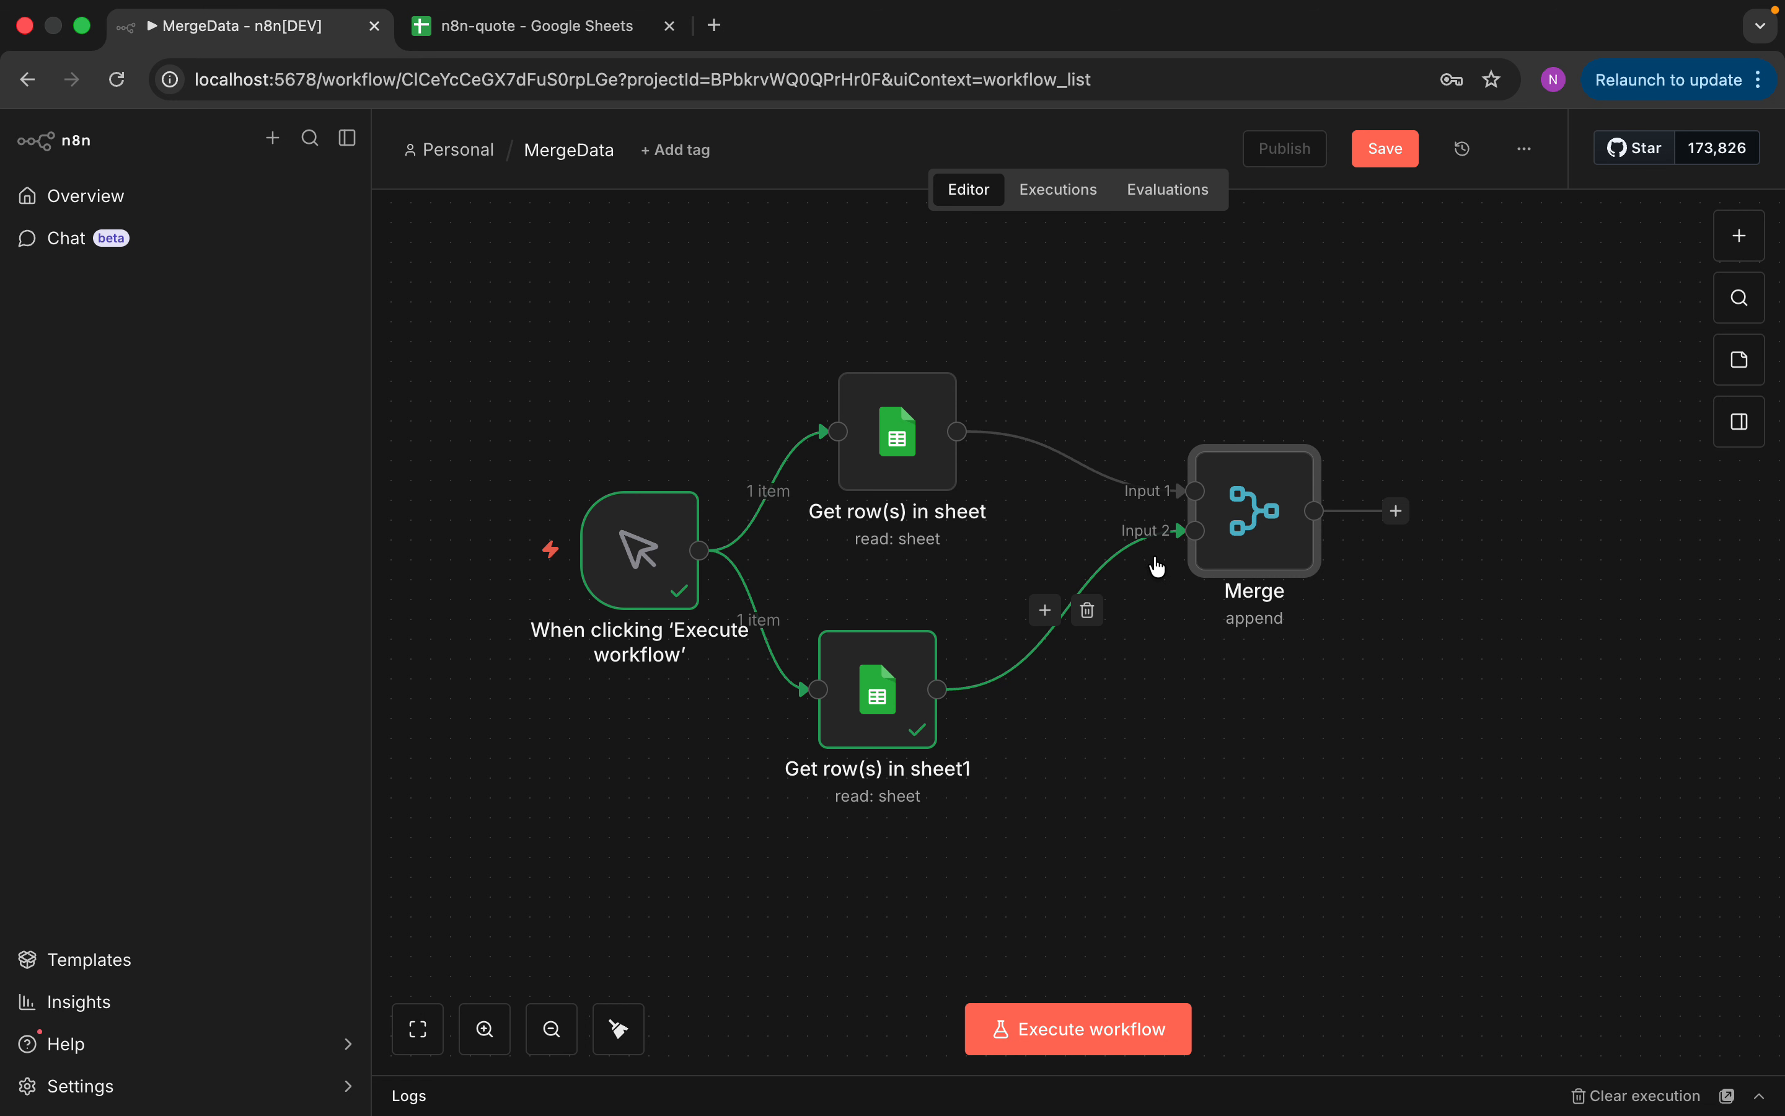
{"action": "left_click", "coordinate": [1073, 1041]}
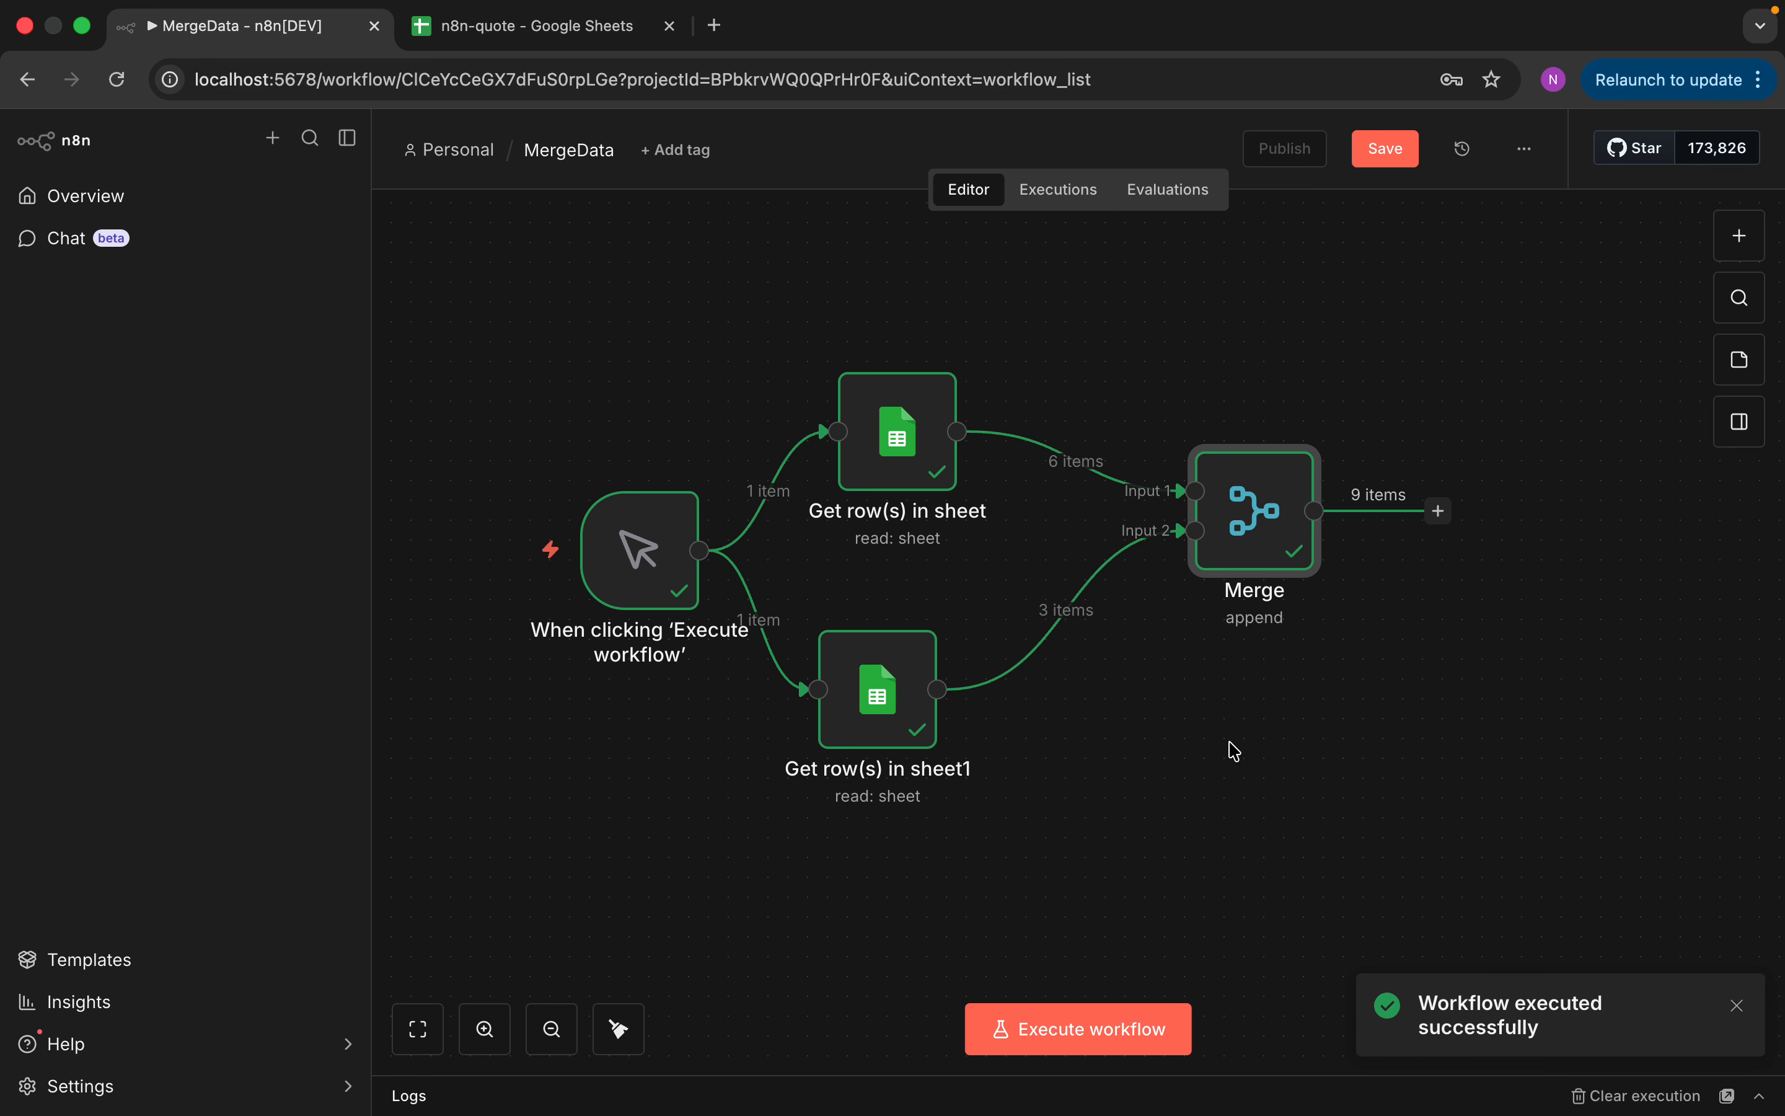
{"action": "double_click", "coordinate": [1272, 525]}
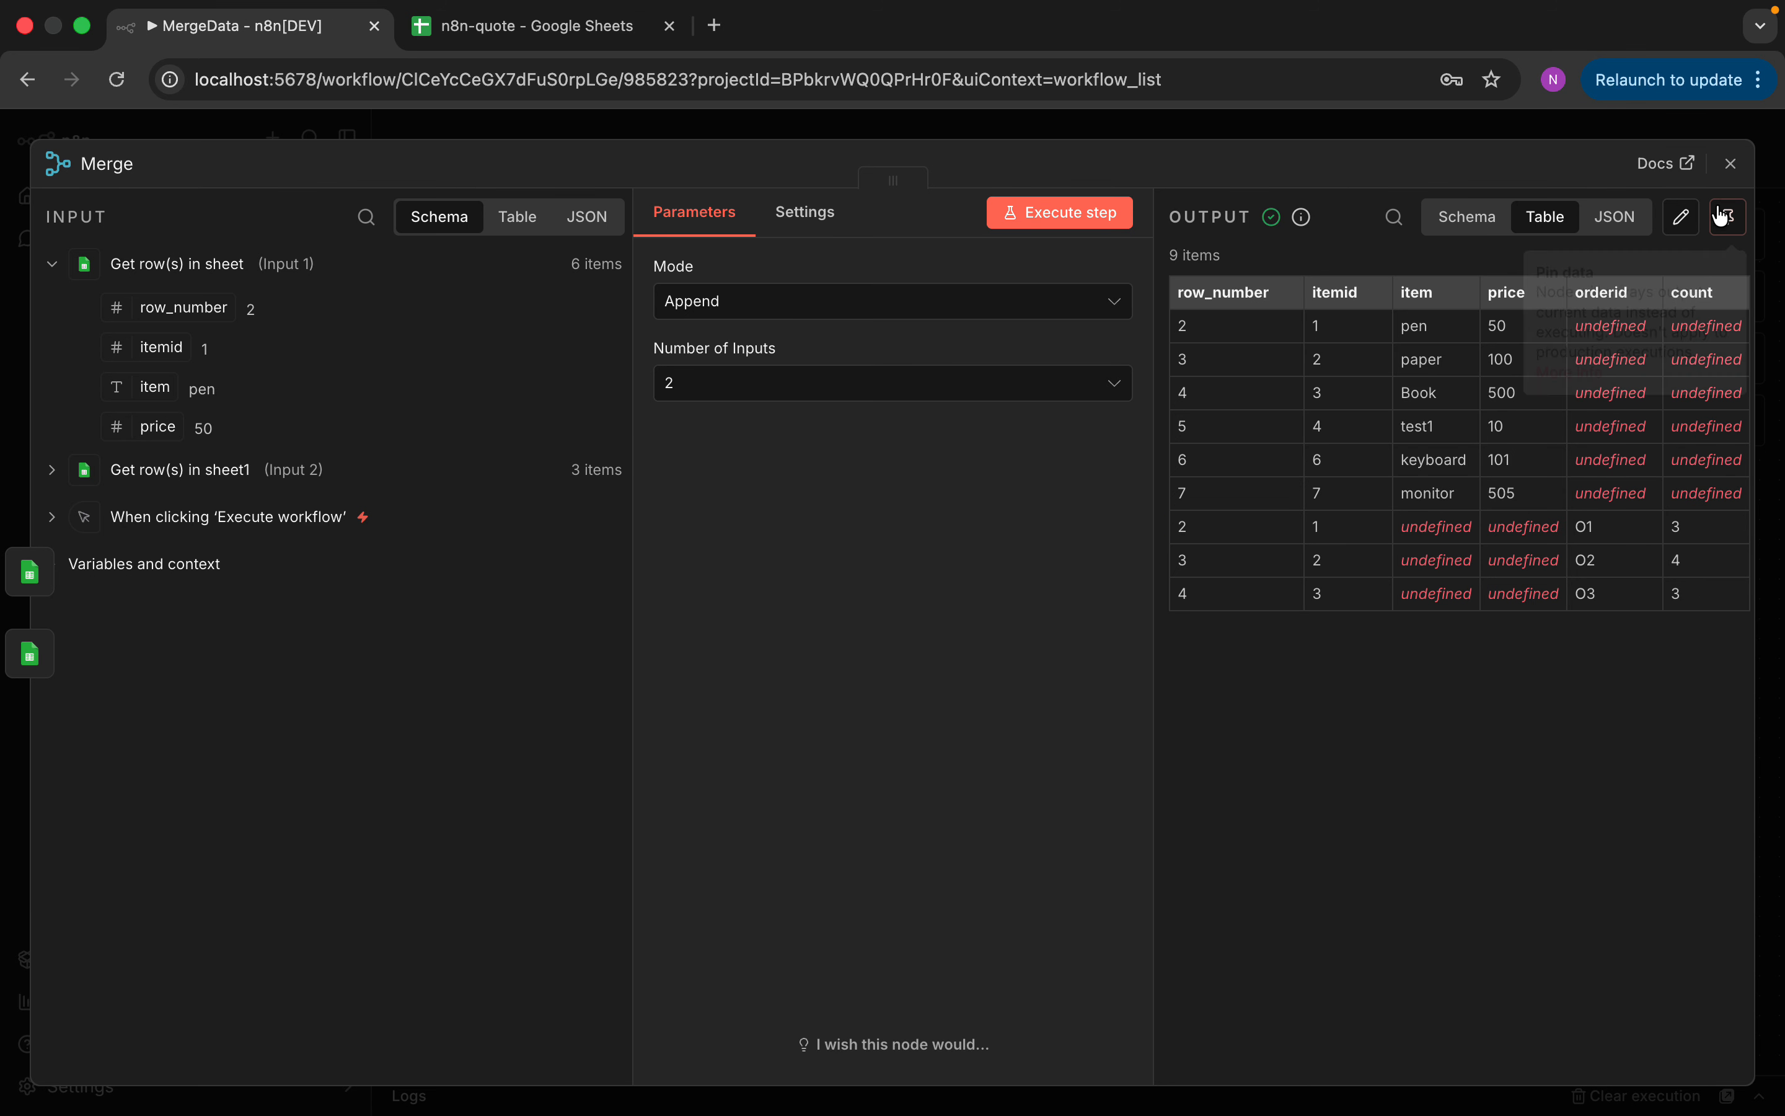
Change the Merge node's mode to Combine, then bring up the n8n-quote spreadsheet
{"action": "left_click", "coordinate": [1730, 164]}
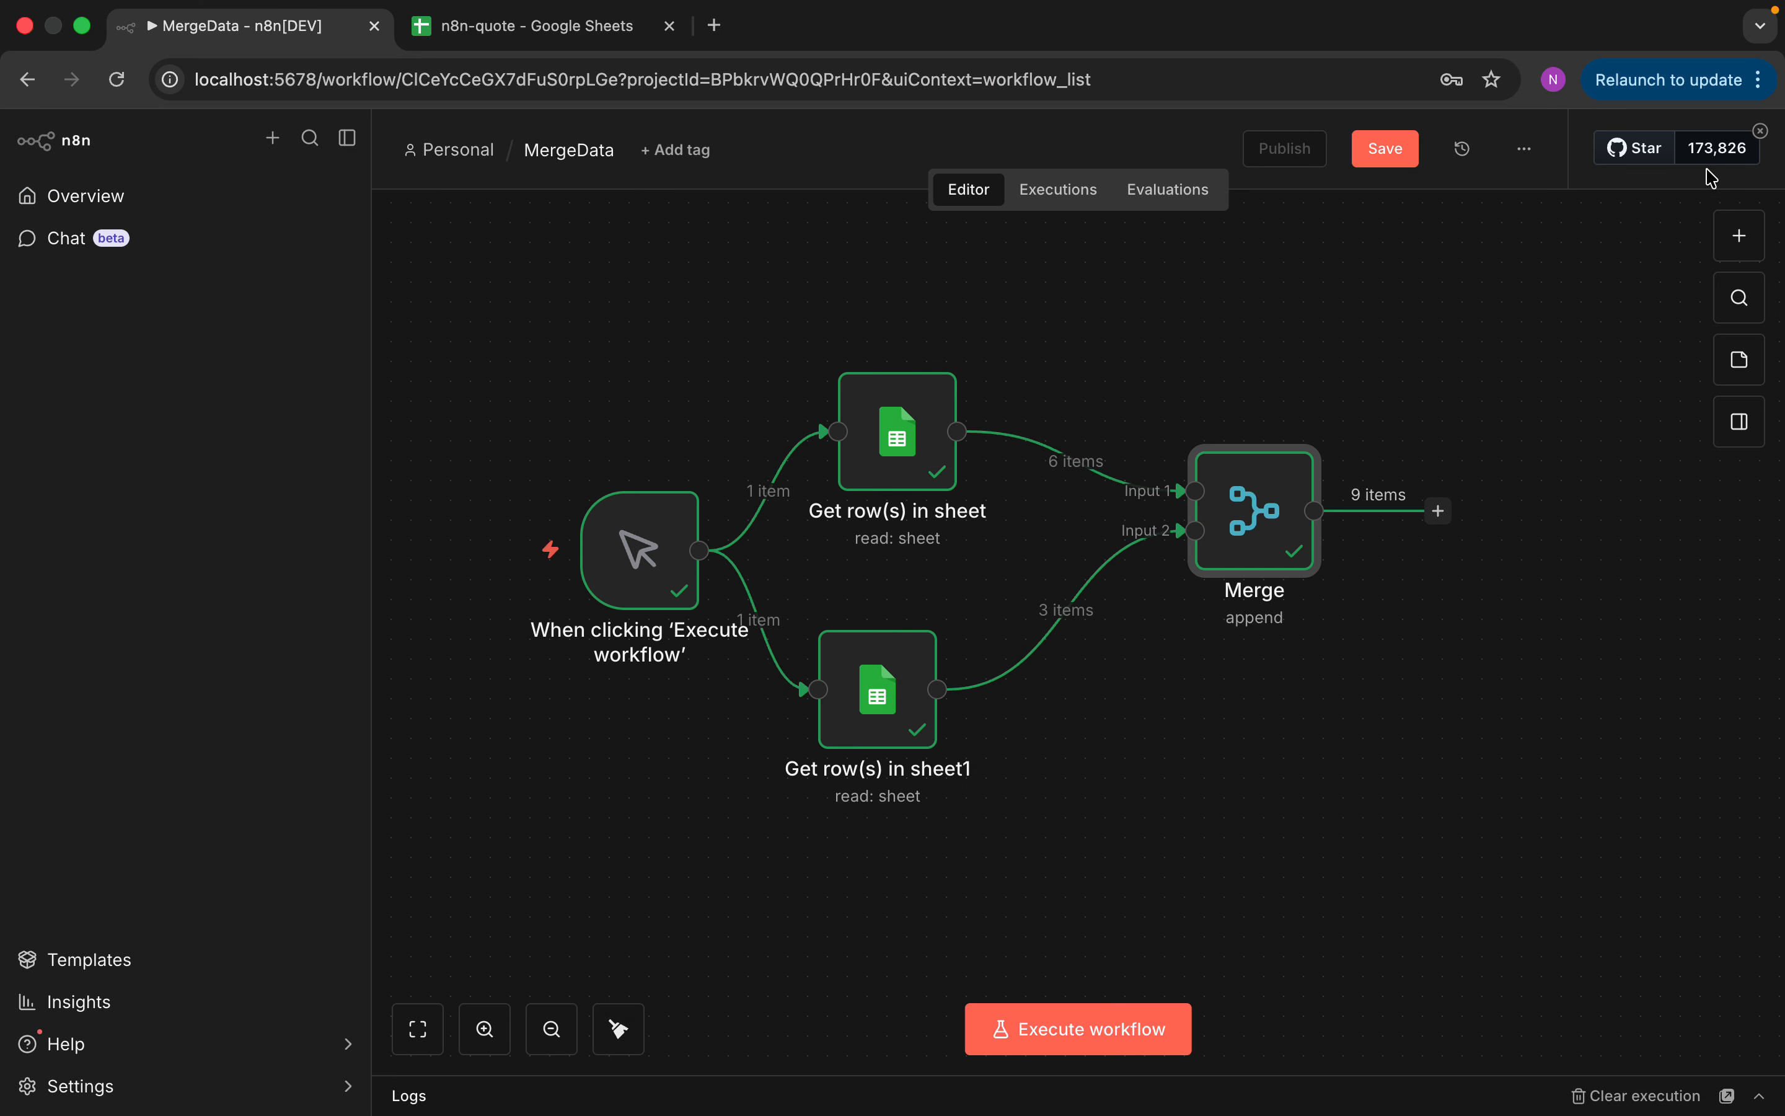
{"action": "double_click", "coordinate": [1246, 476]}
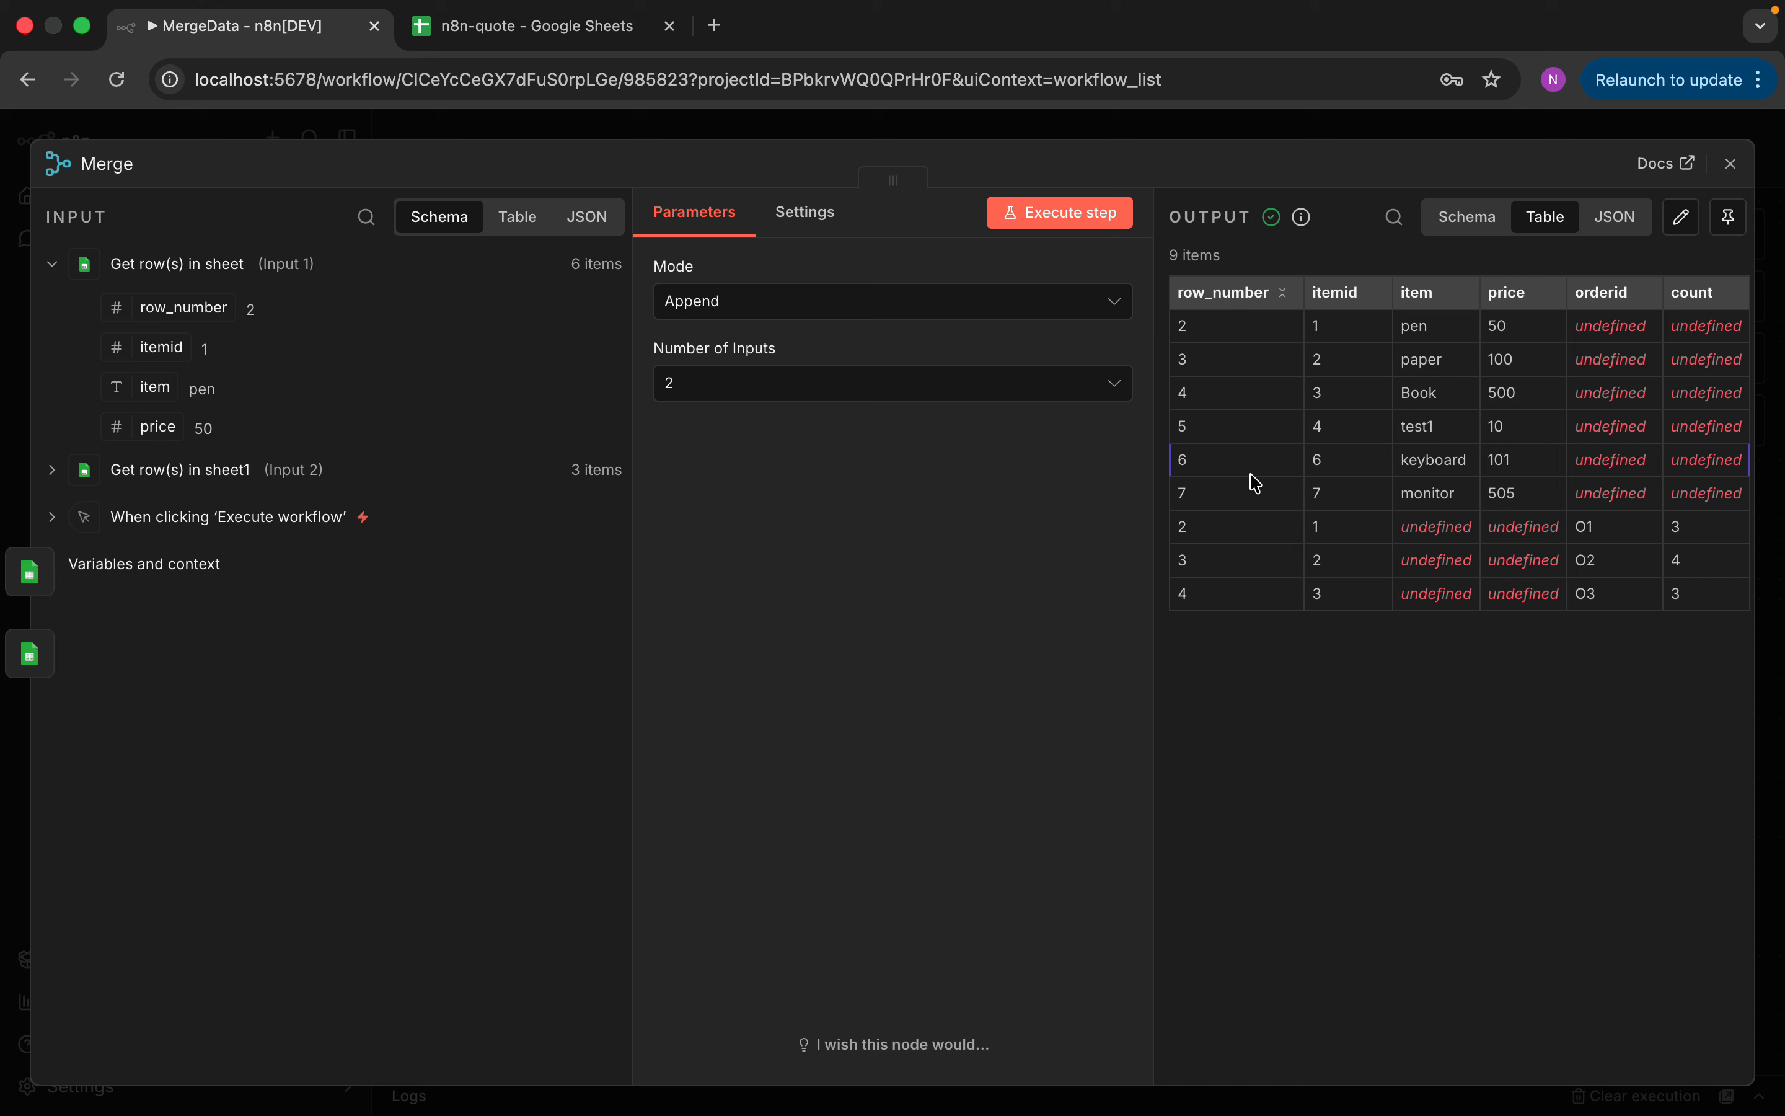
{"action": "left_click", "coordinate": [891, 319]}
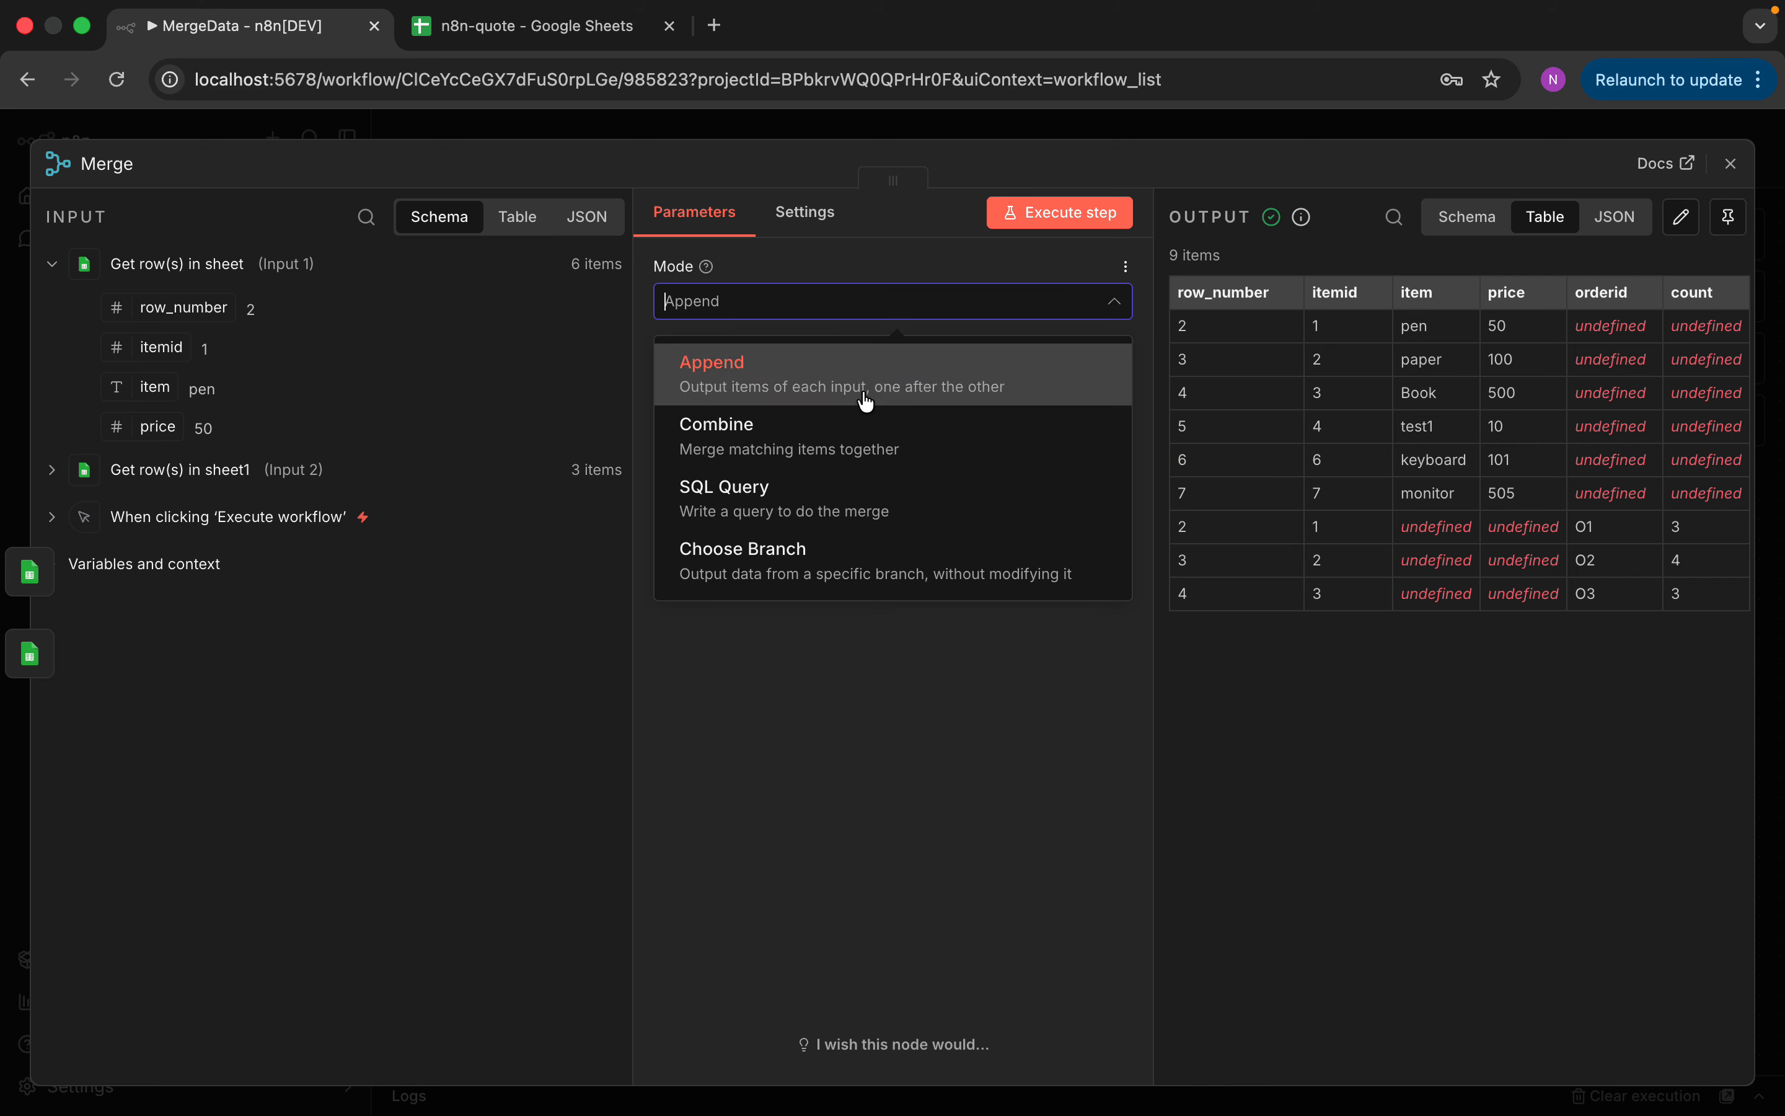
{"action": "left_click", "coordinate": [855, 436]}
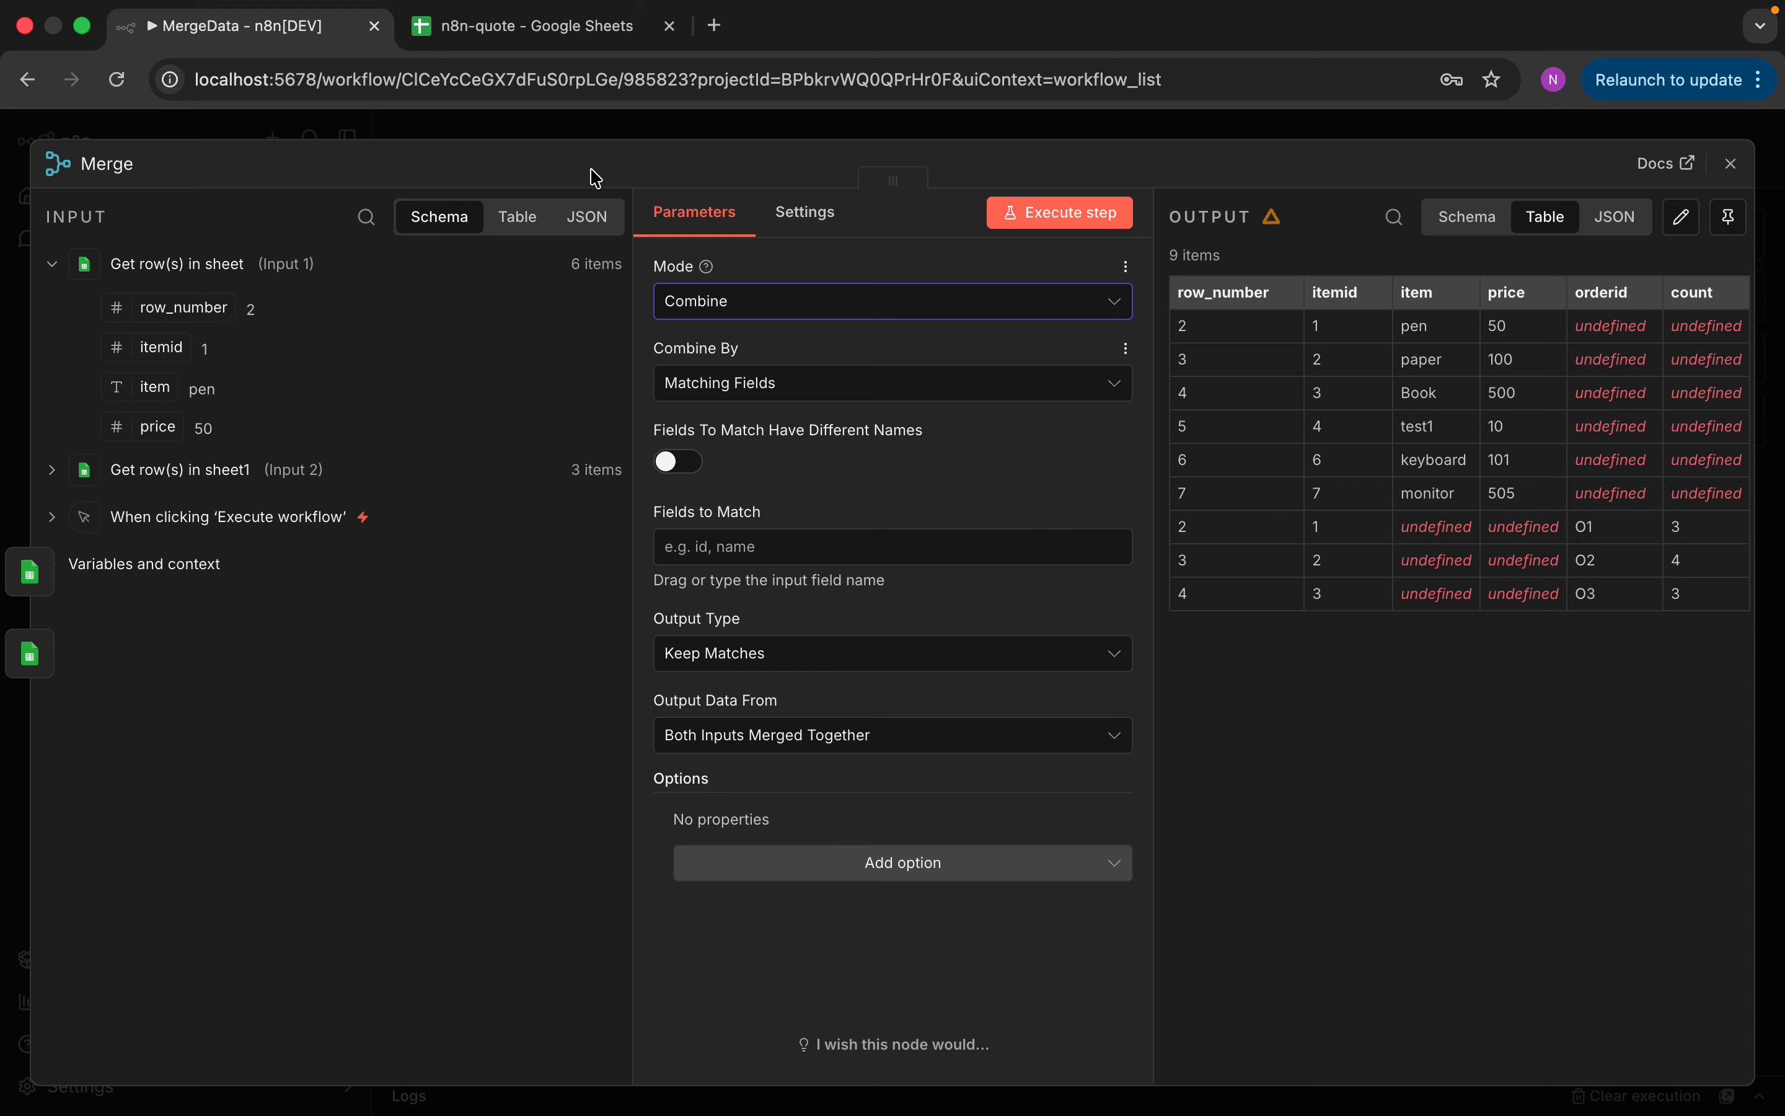
{"action": "left_click", "coordinate": [569, 46]}
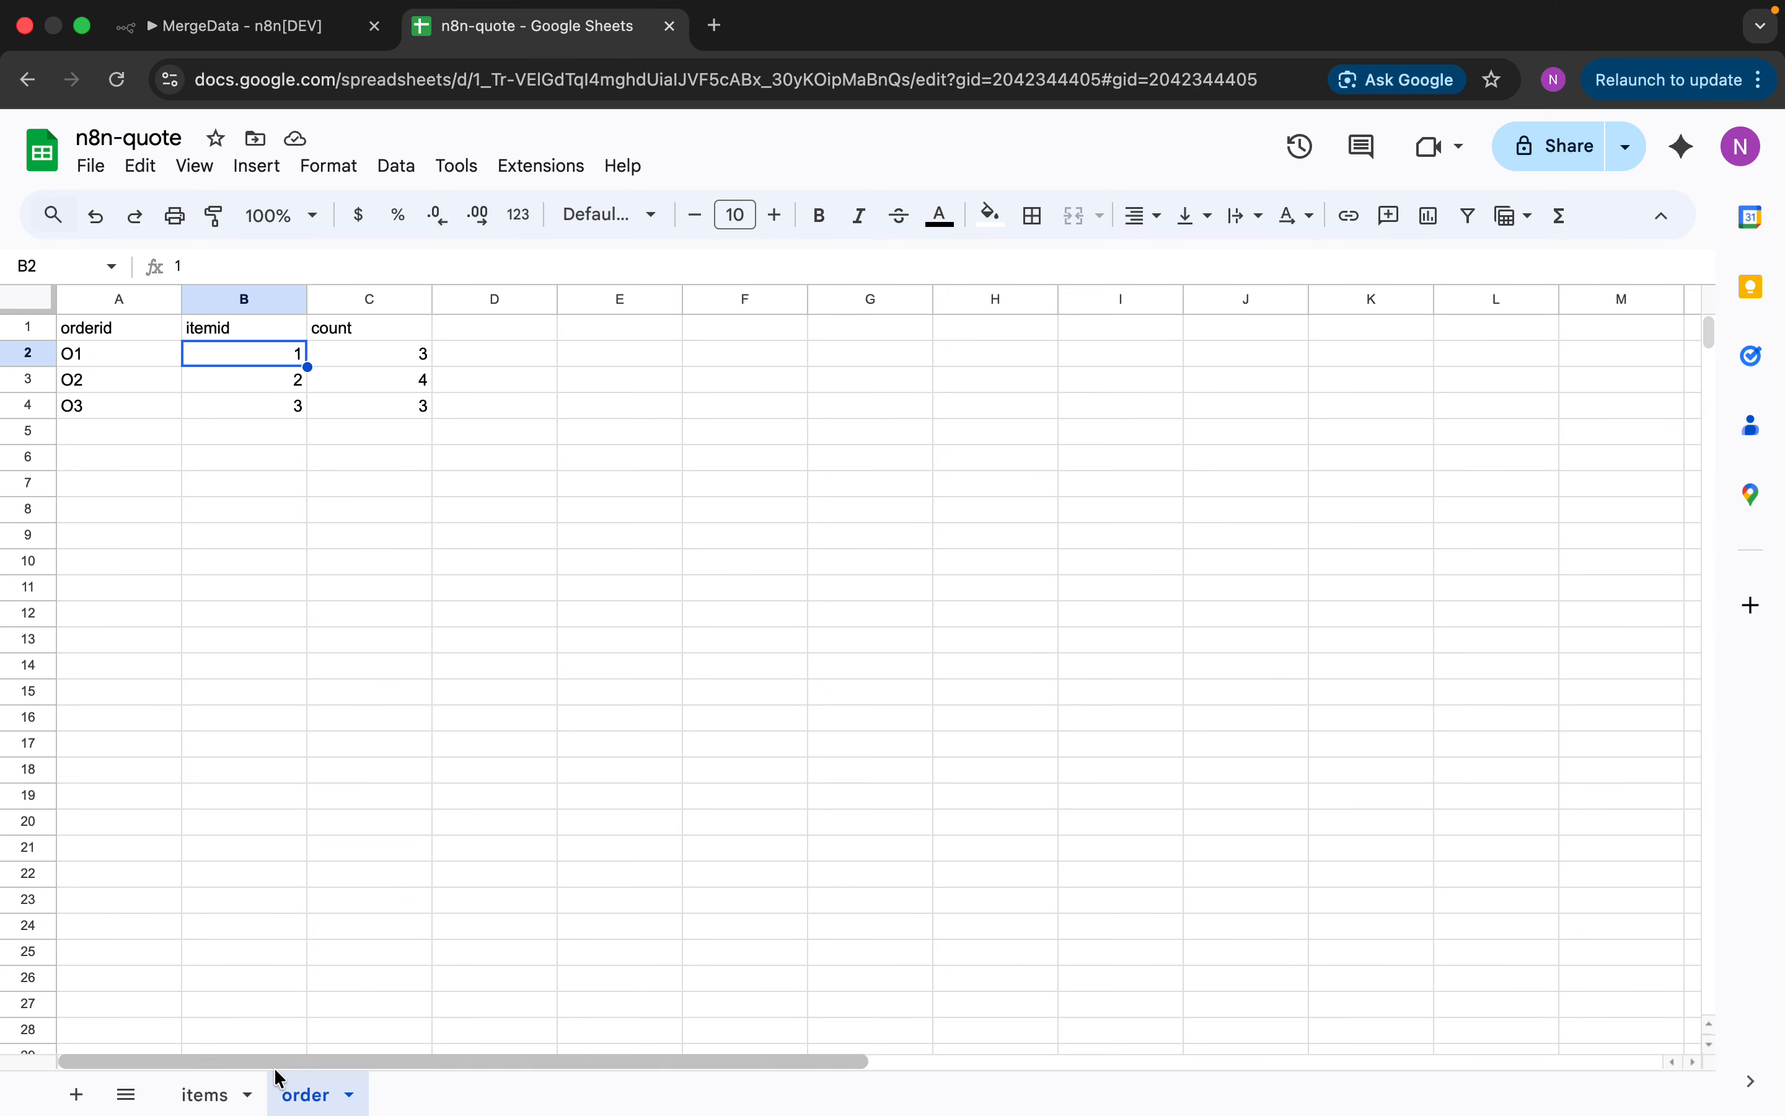
Recheck itemid on the items and order sheets, then return to the Merge node's mode settings
{"action": "left_click", "coordinate": [230, 1096]}
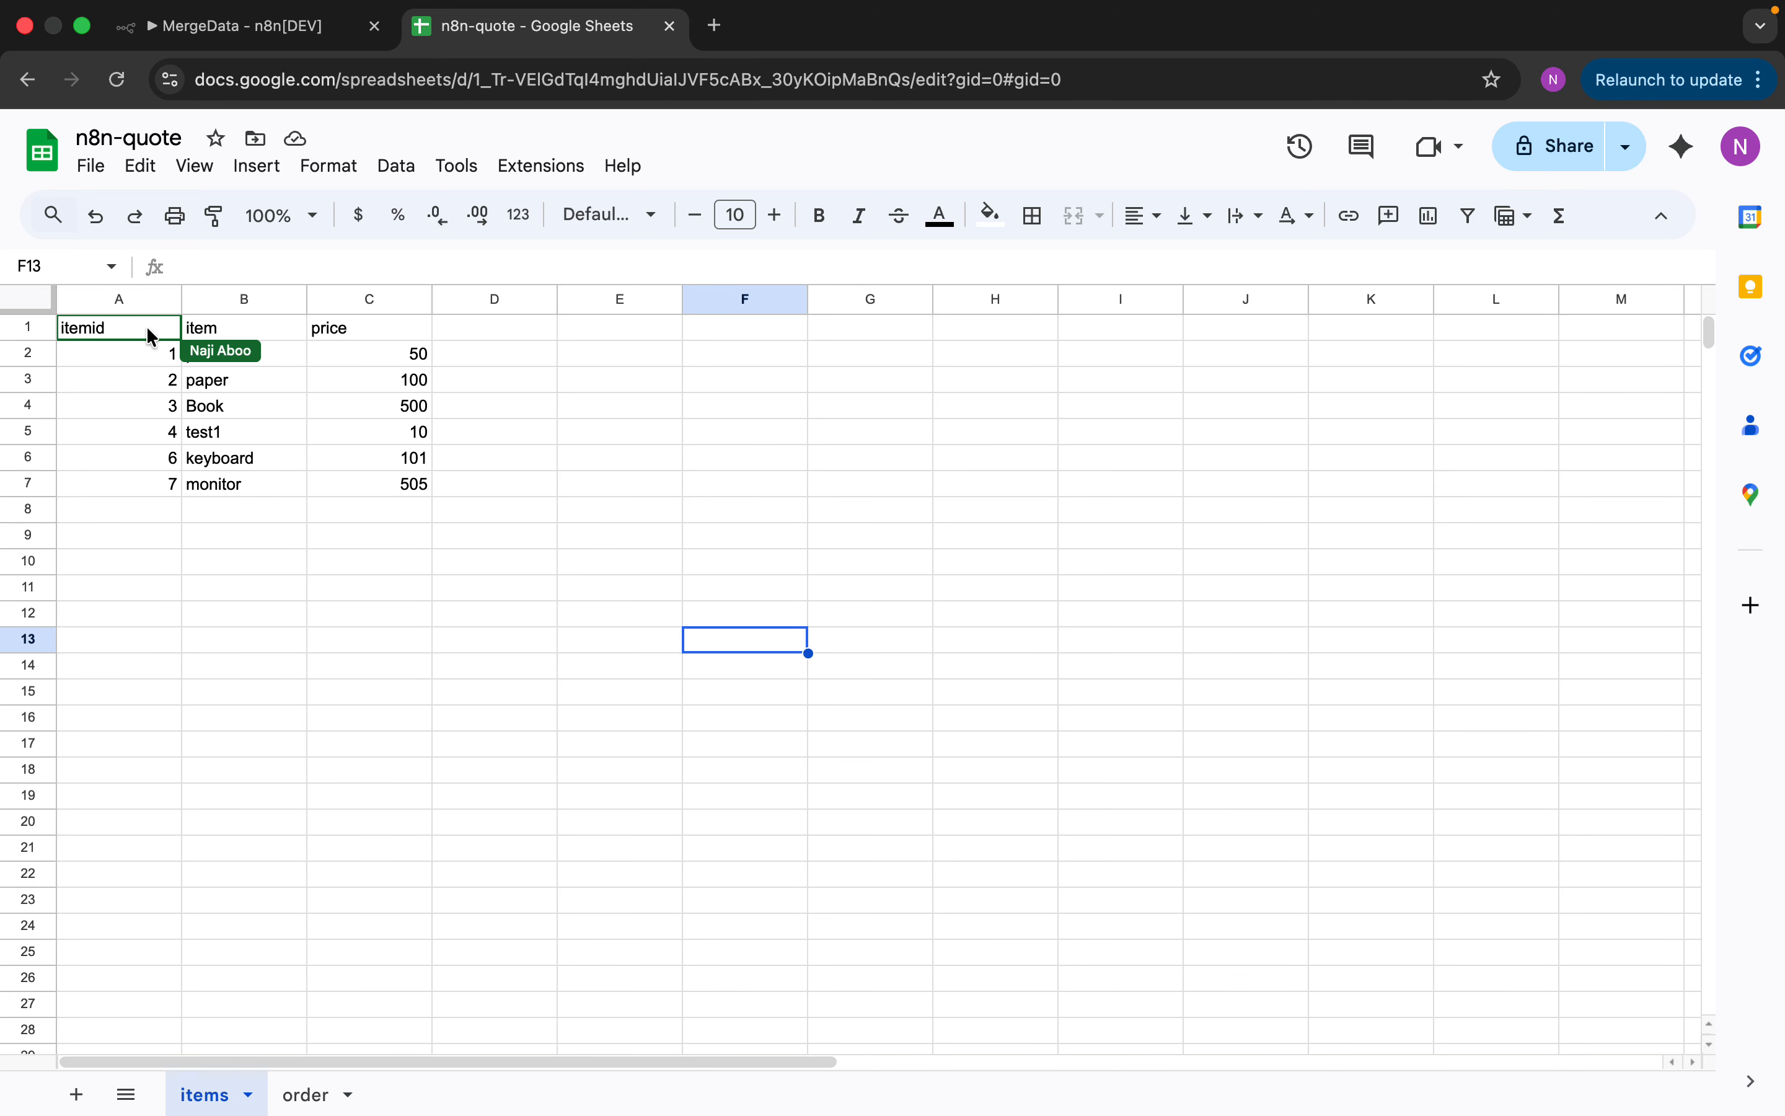
{"action": "left_click", "coordinate": [331, 1105]}
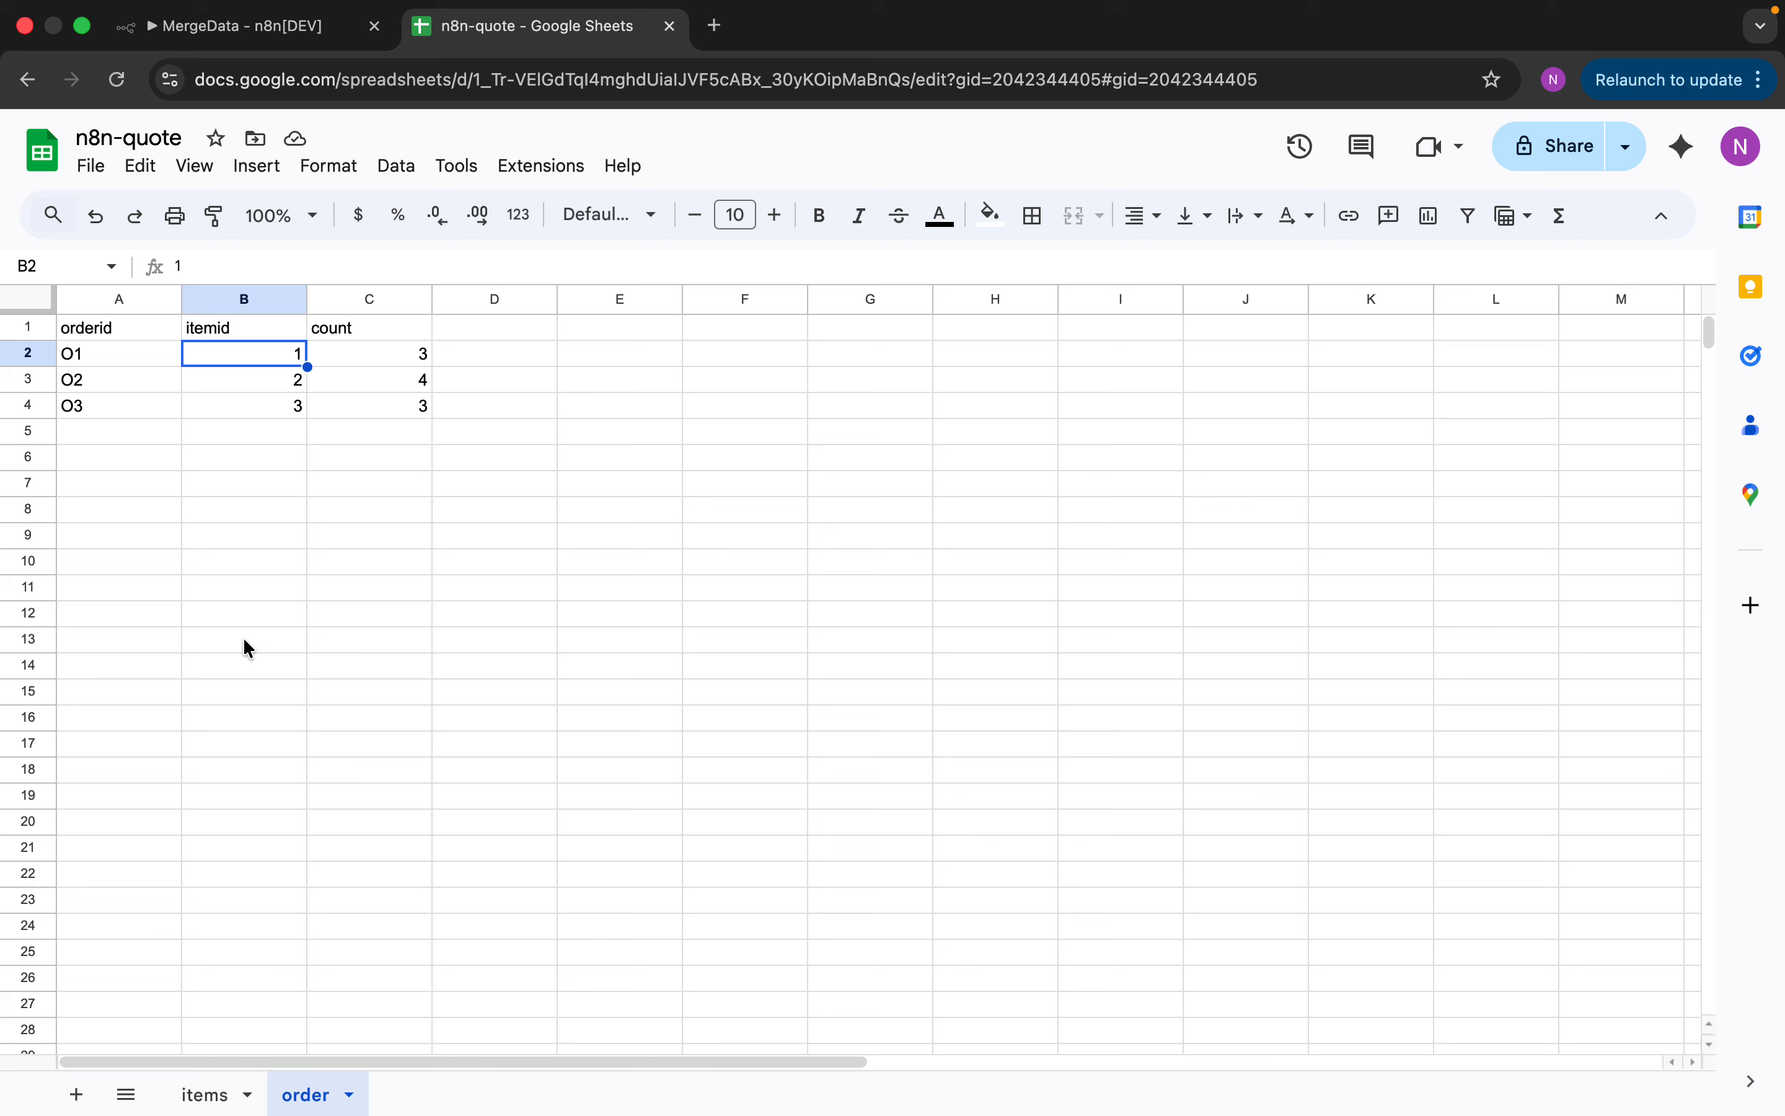
{"action": "left_click", "coordinate": [292, 33]}
{"action": "left_click", "coordinate": [870, 287]}
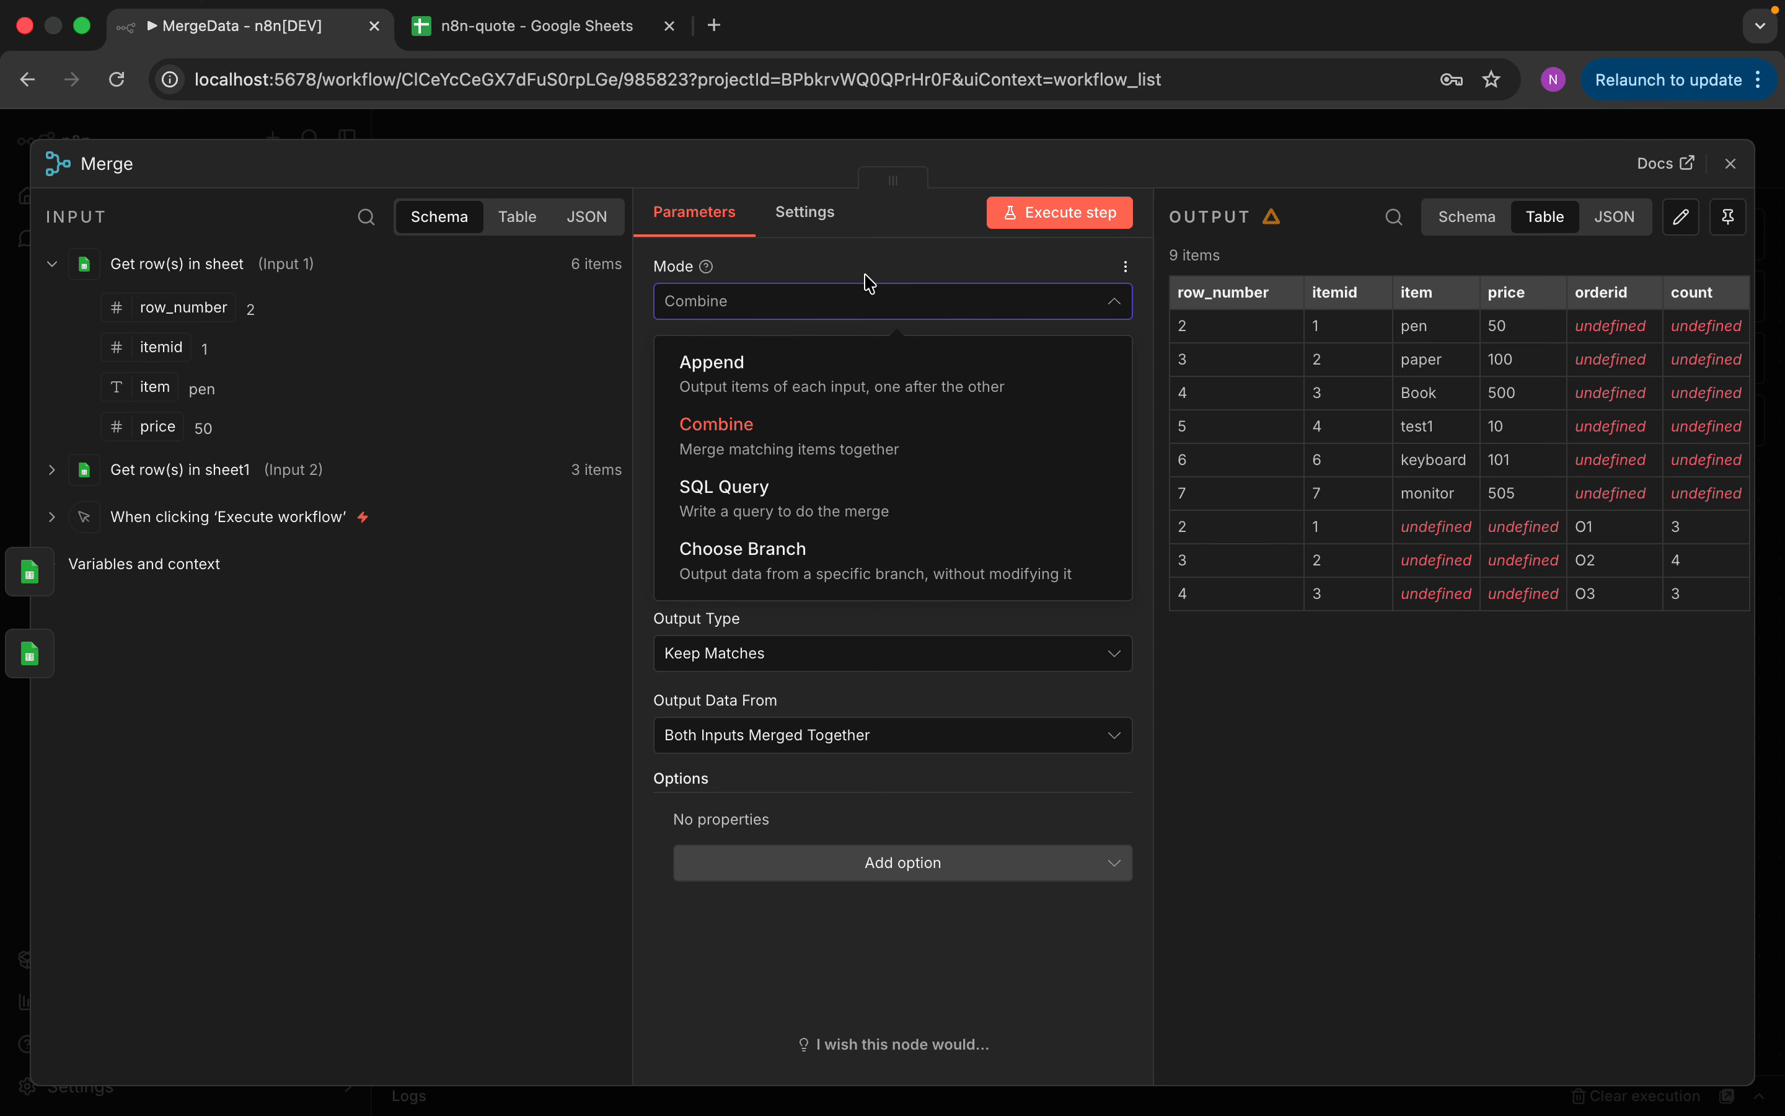
Combine by matching fields on itemid and run the workflow, yielding 3 rows with orderid and count
{"action": "left_click", "coordinate": [796, 438]}
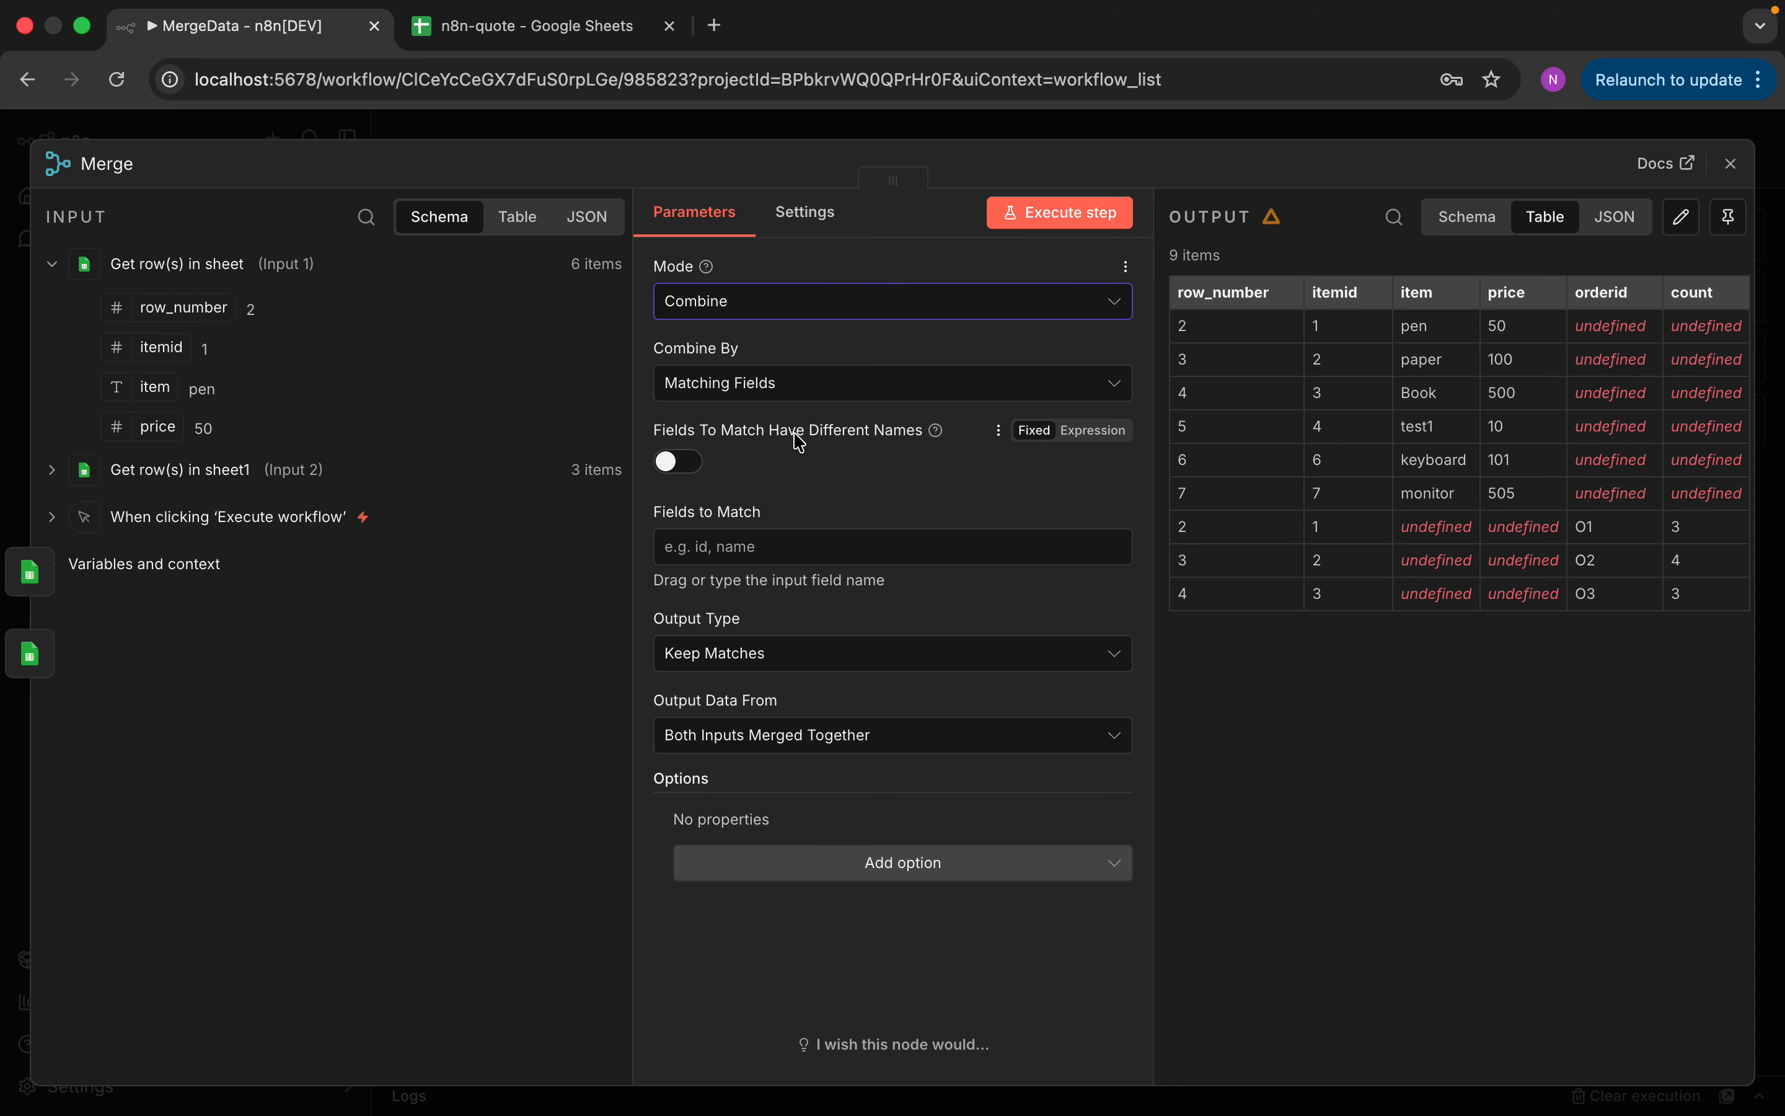
{"action": "left_click", "coordinate": [806, 384]}
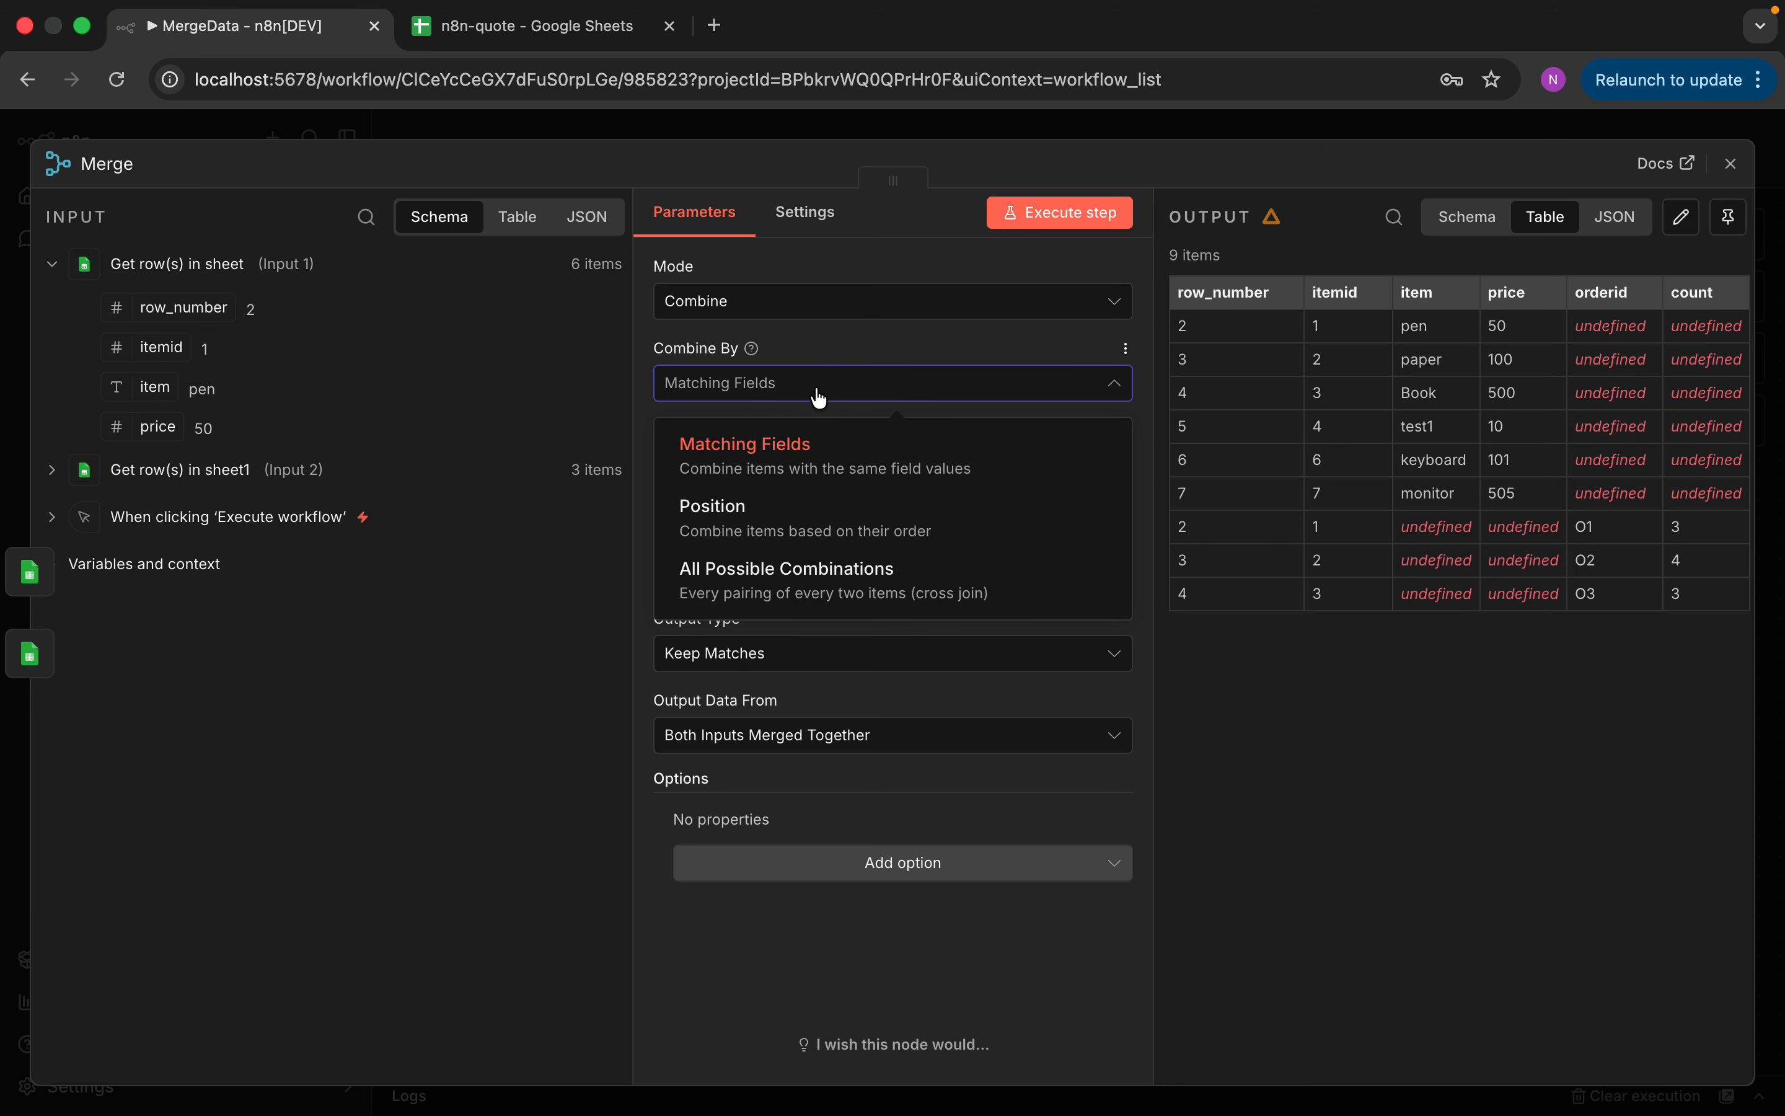
{"action": "left_click", "coordinate": [816, 450]}
{"action": "left_click", "coordinate": [776, 547]}
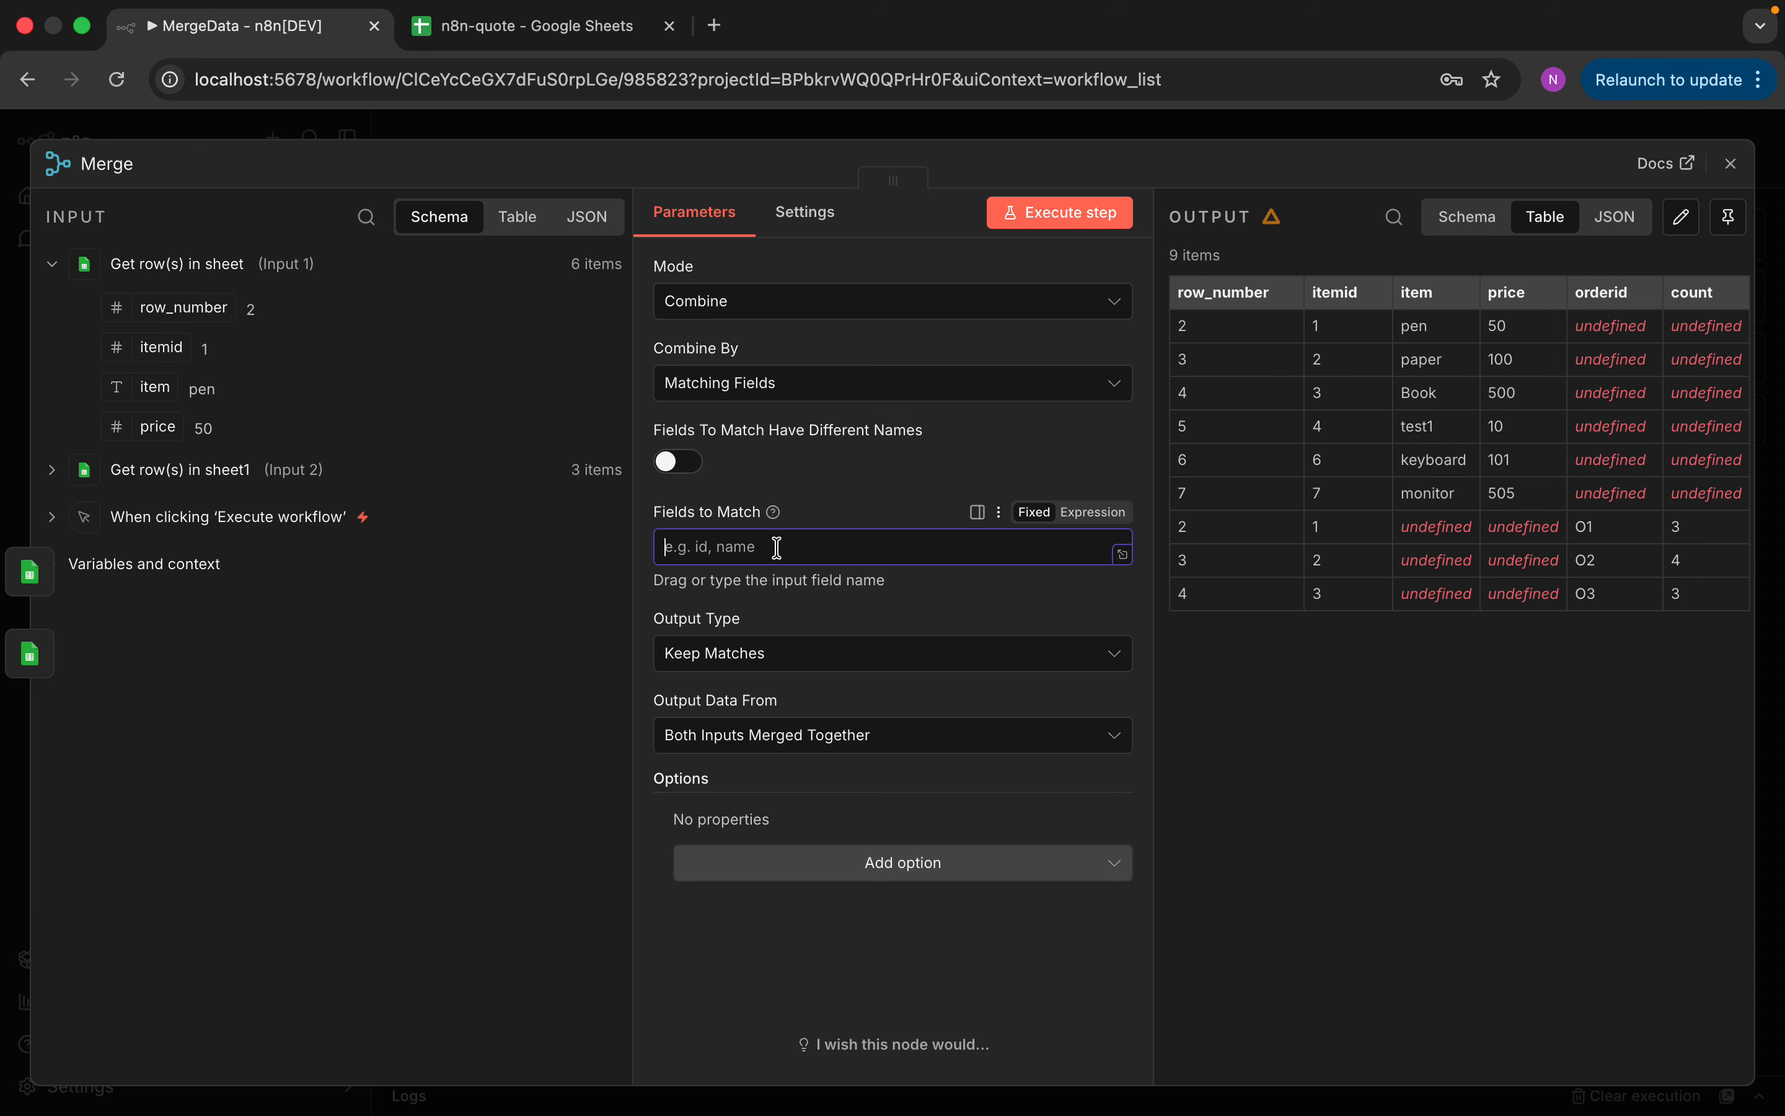
{"action": "type", "text": "itemid"}
{"action": "left_click", "coordinate": [1057, 221]}
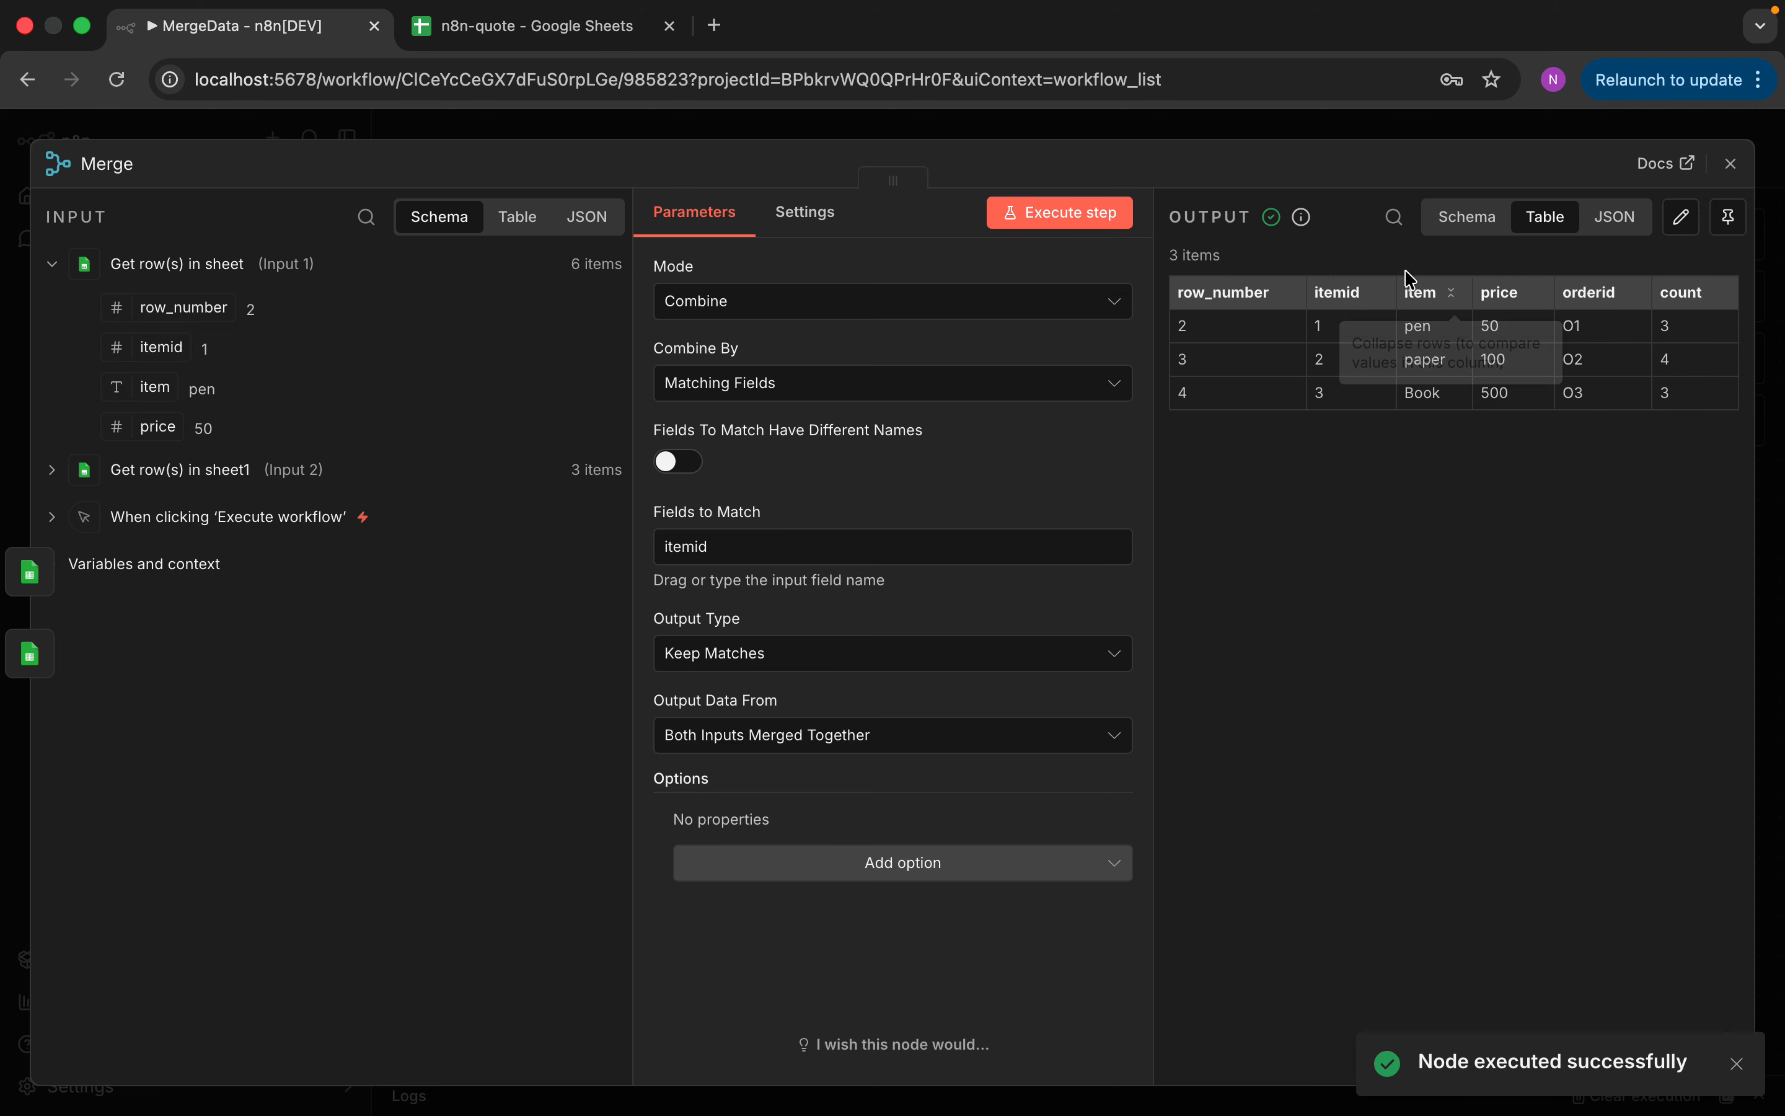
{"action": "left_click", "coordinate": [1731, 163]}
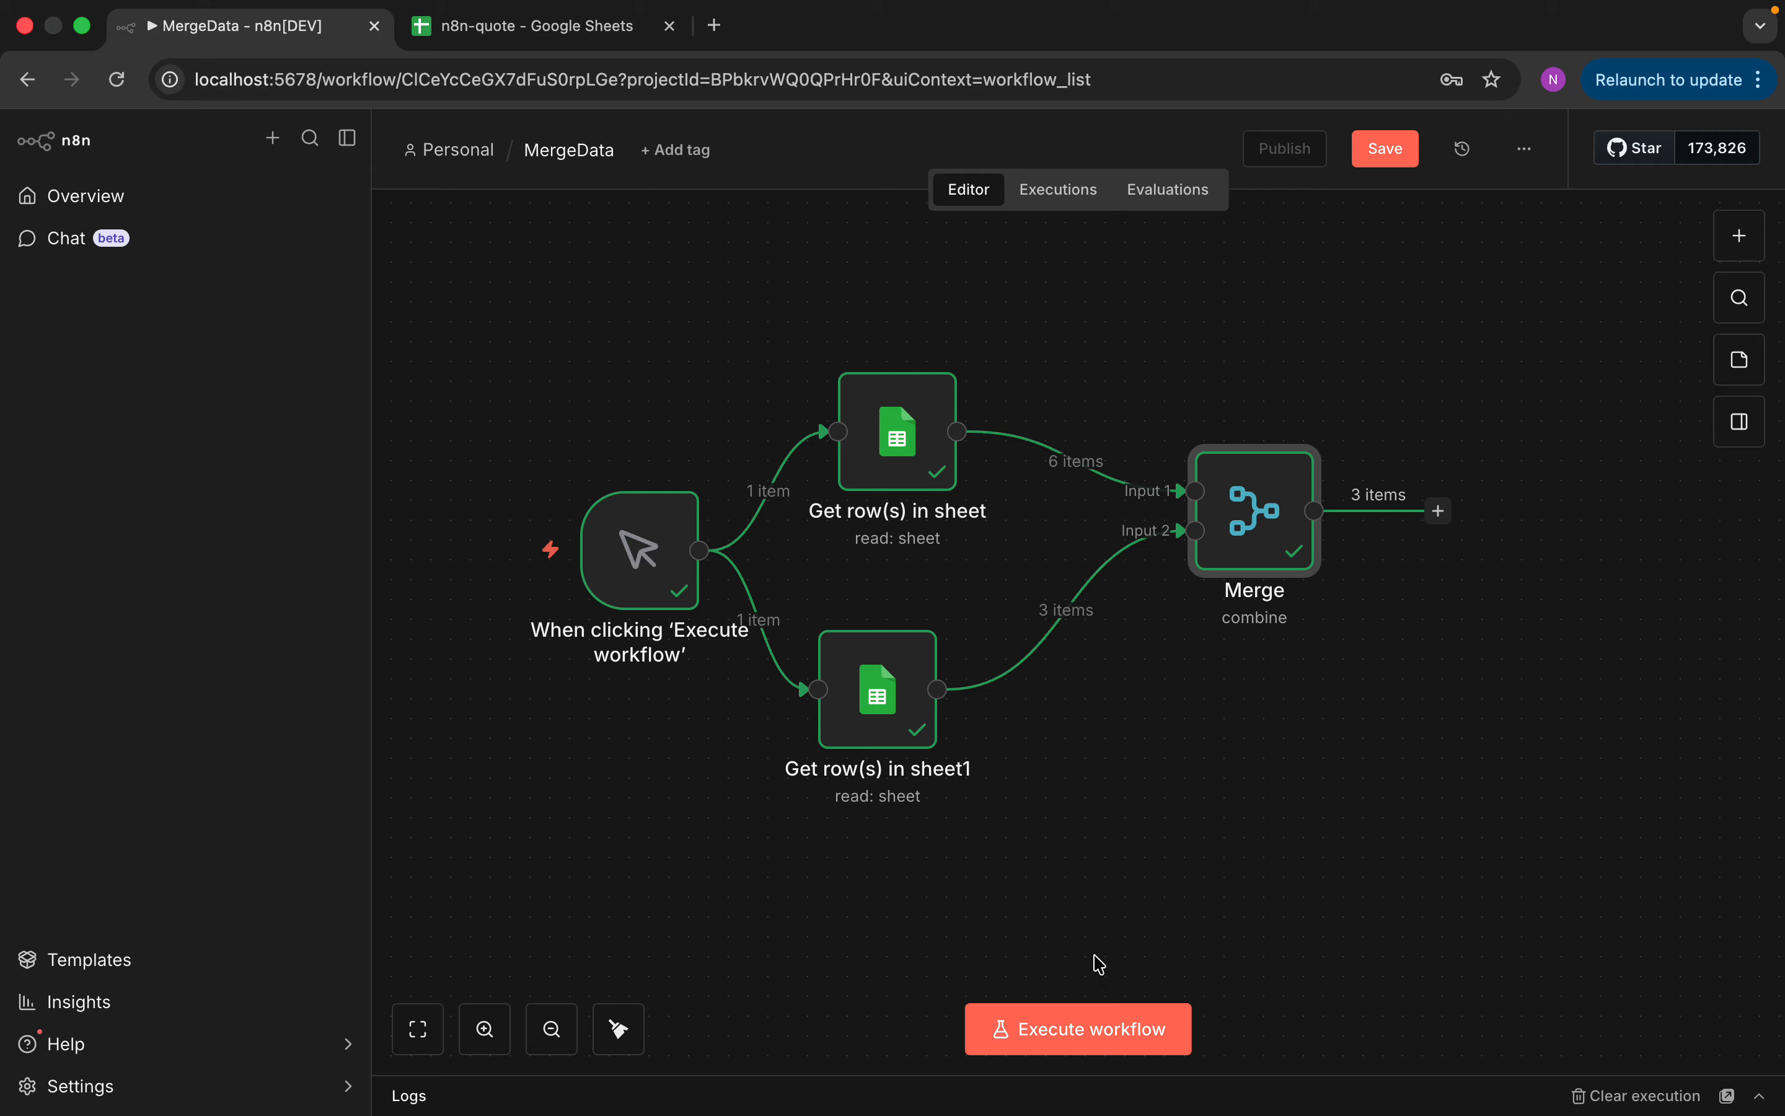
{"action": "left_click", "coordinate": [1084, 1005]}
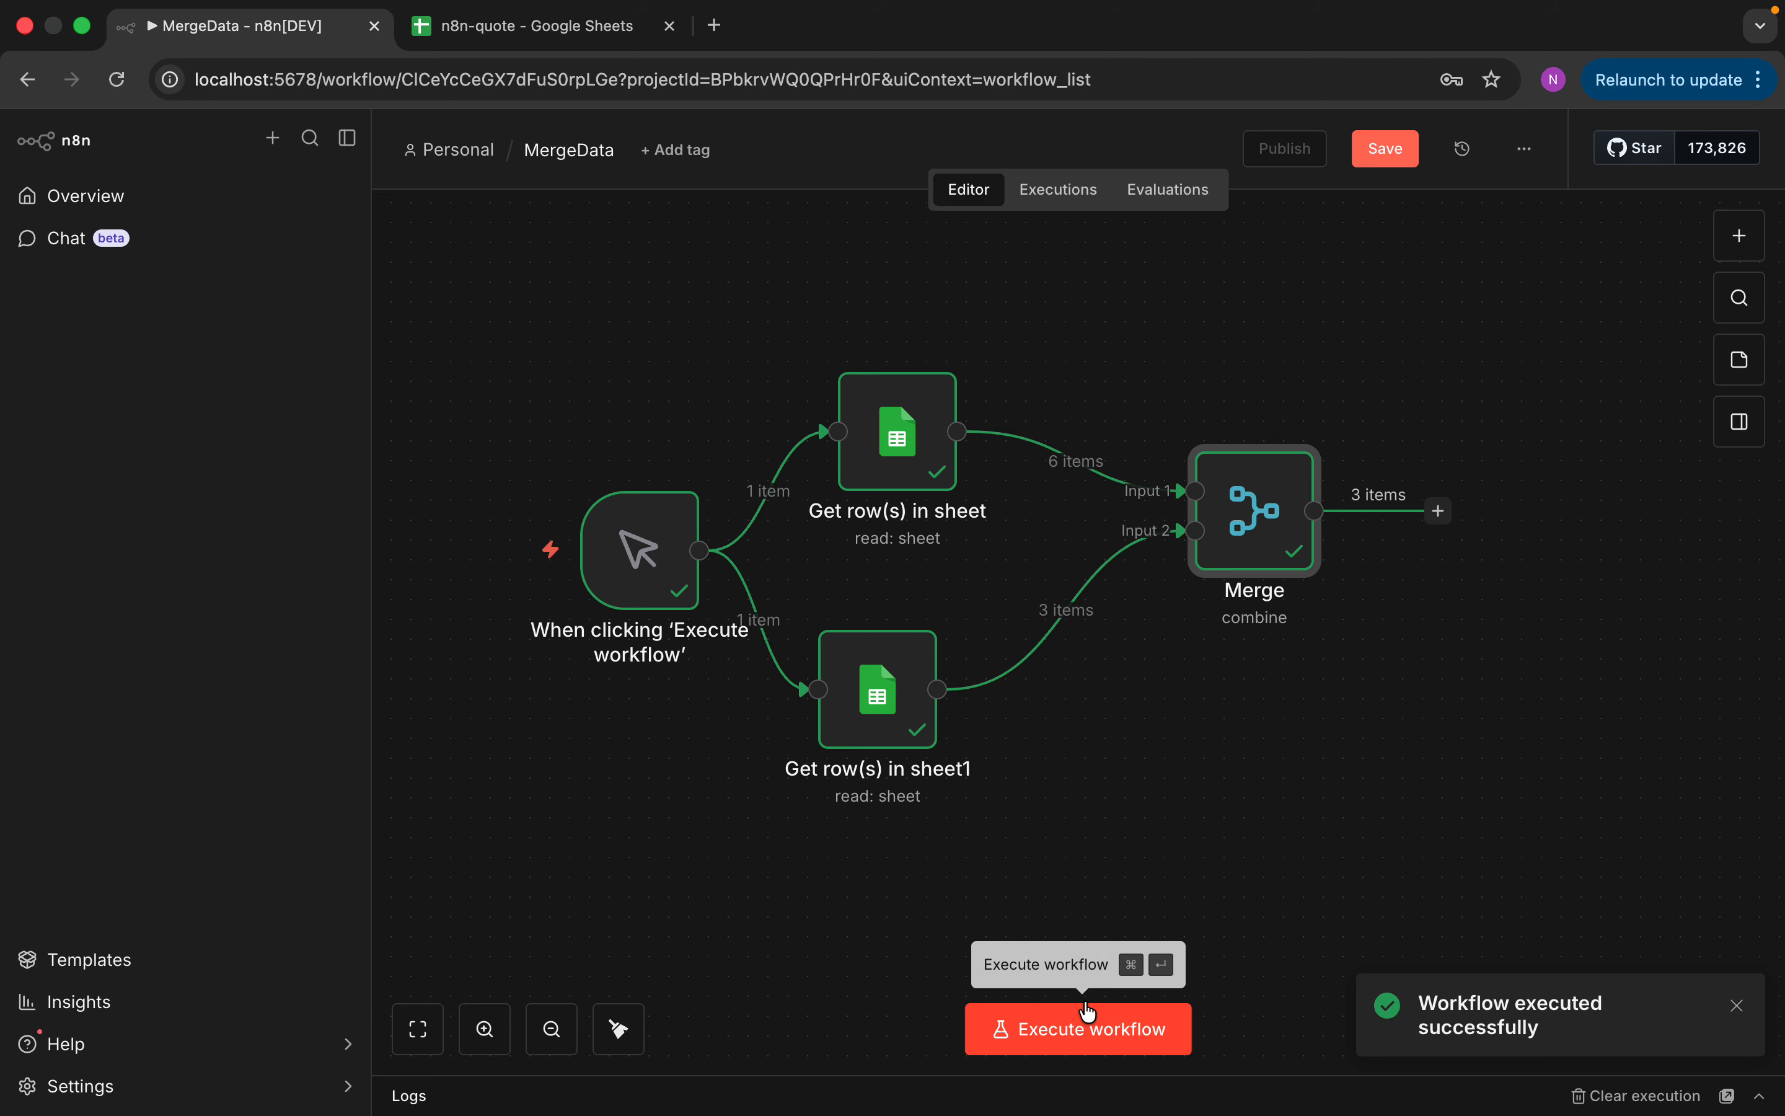
{"action": "double_click", "coordinate": [1278, 508]}
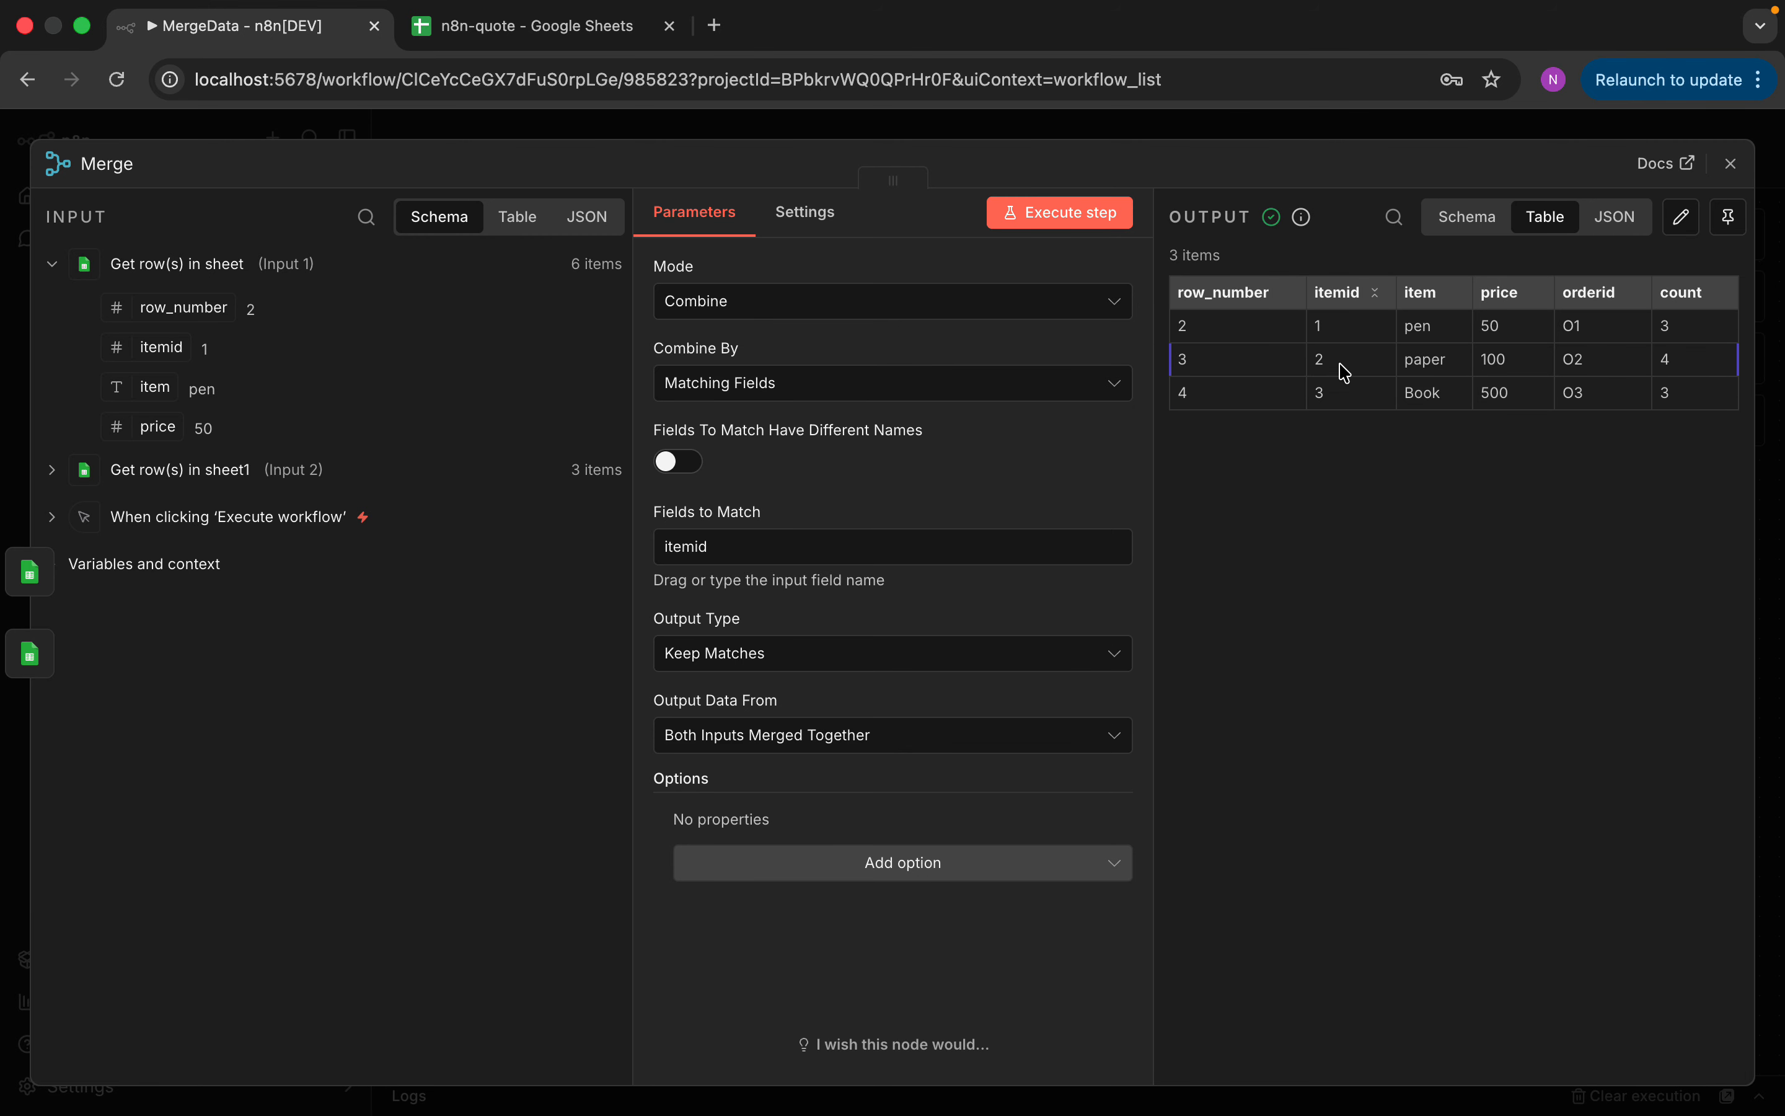
{"action": "left_click", "coordinate": [573, 43]}
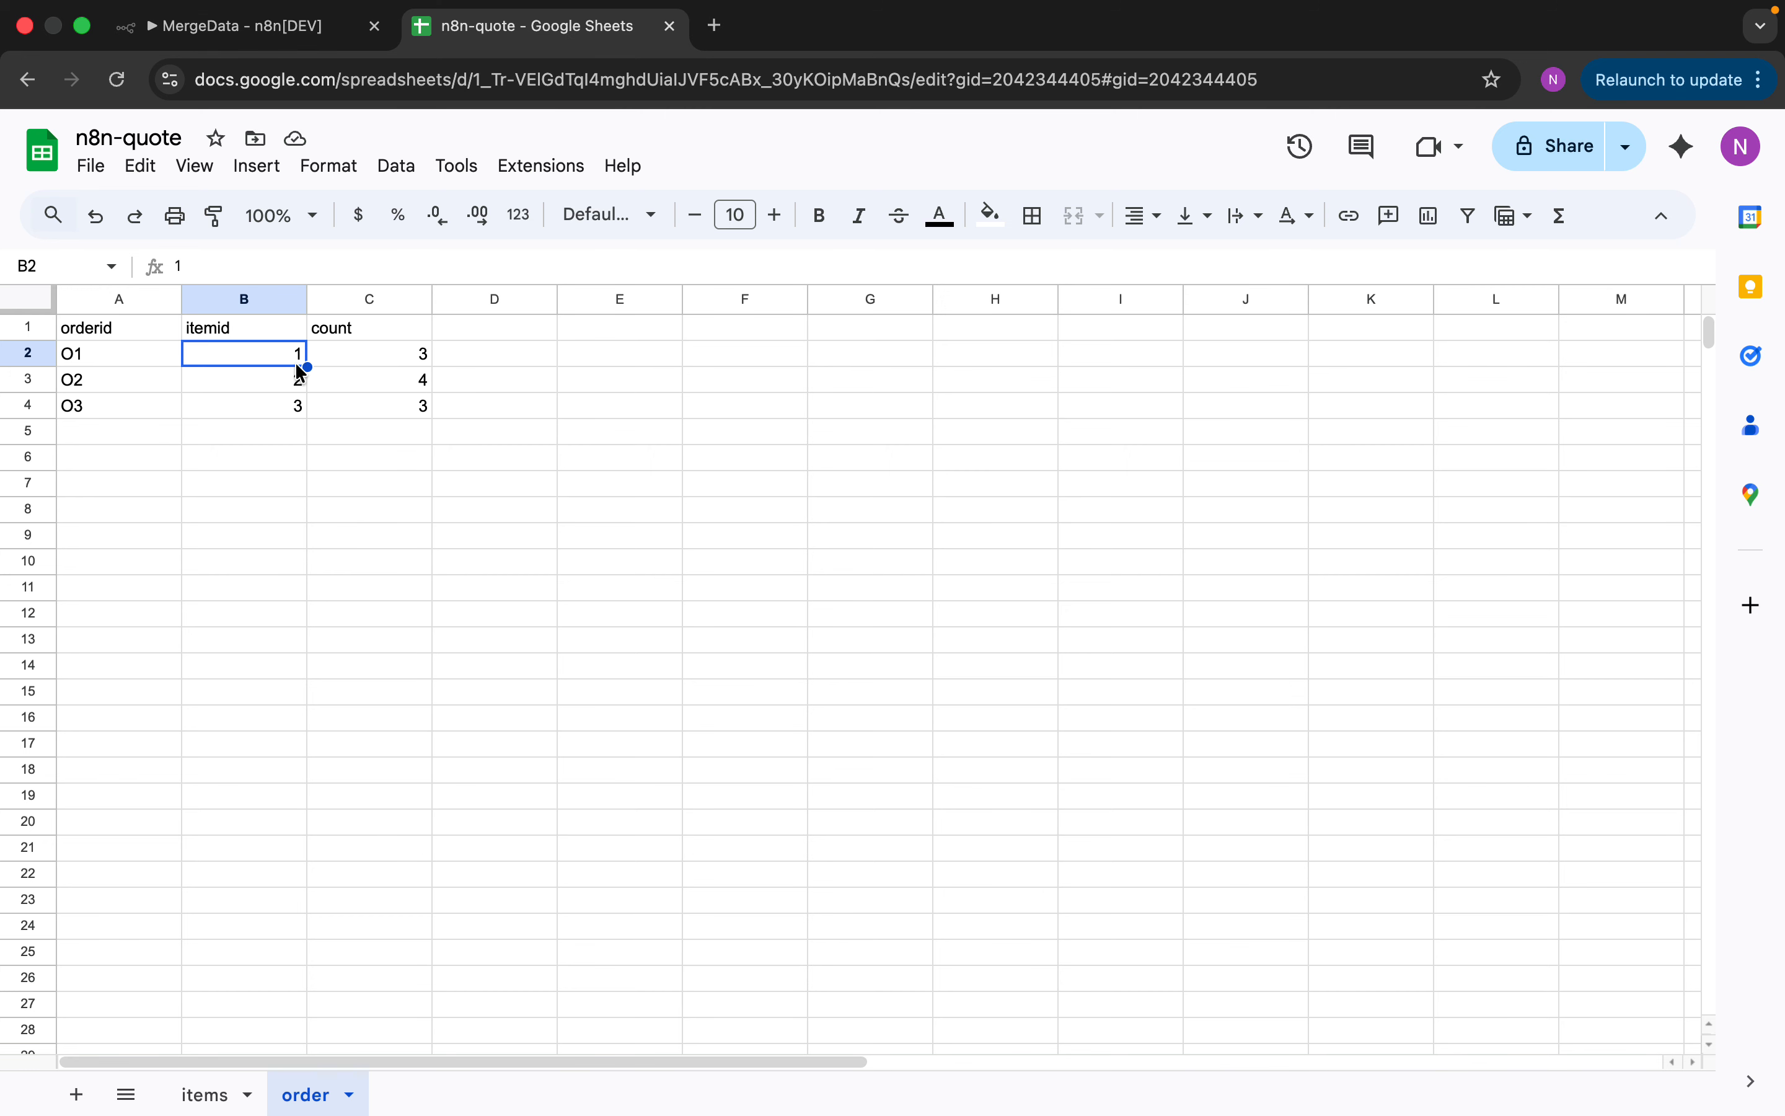
{"action": "left_click", "coordinate": [221, 1093]}
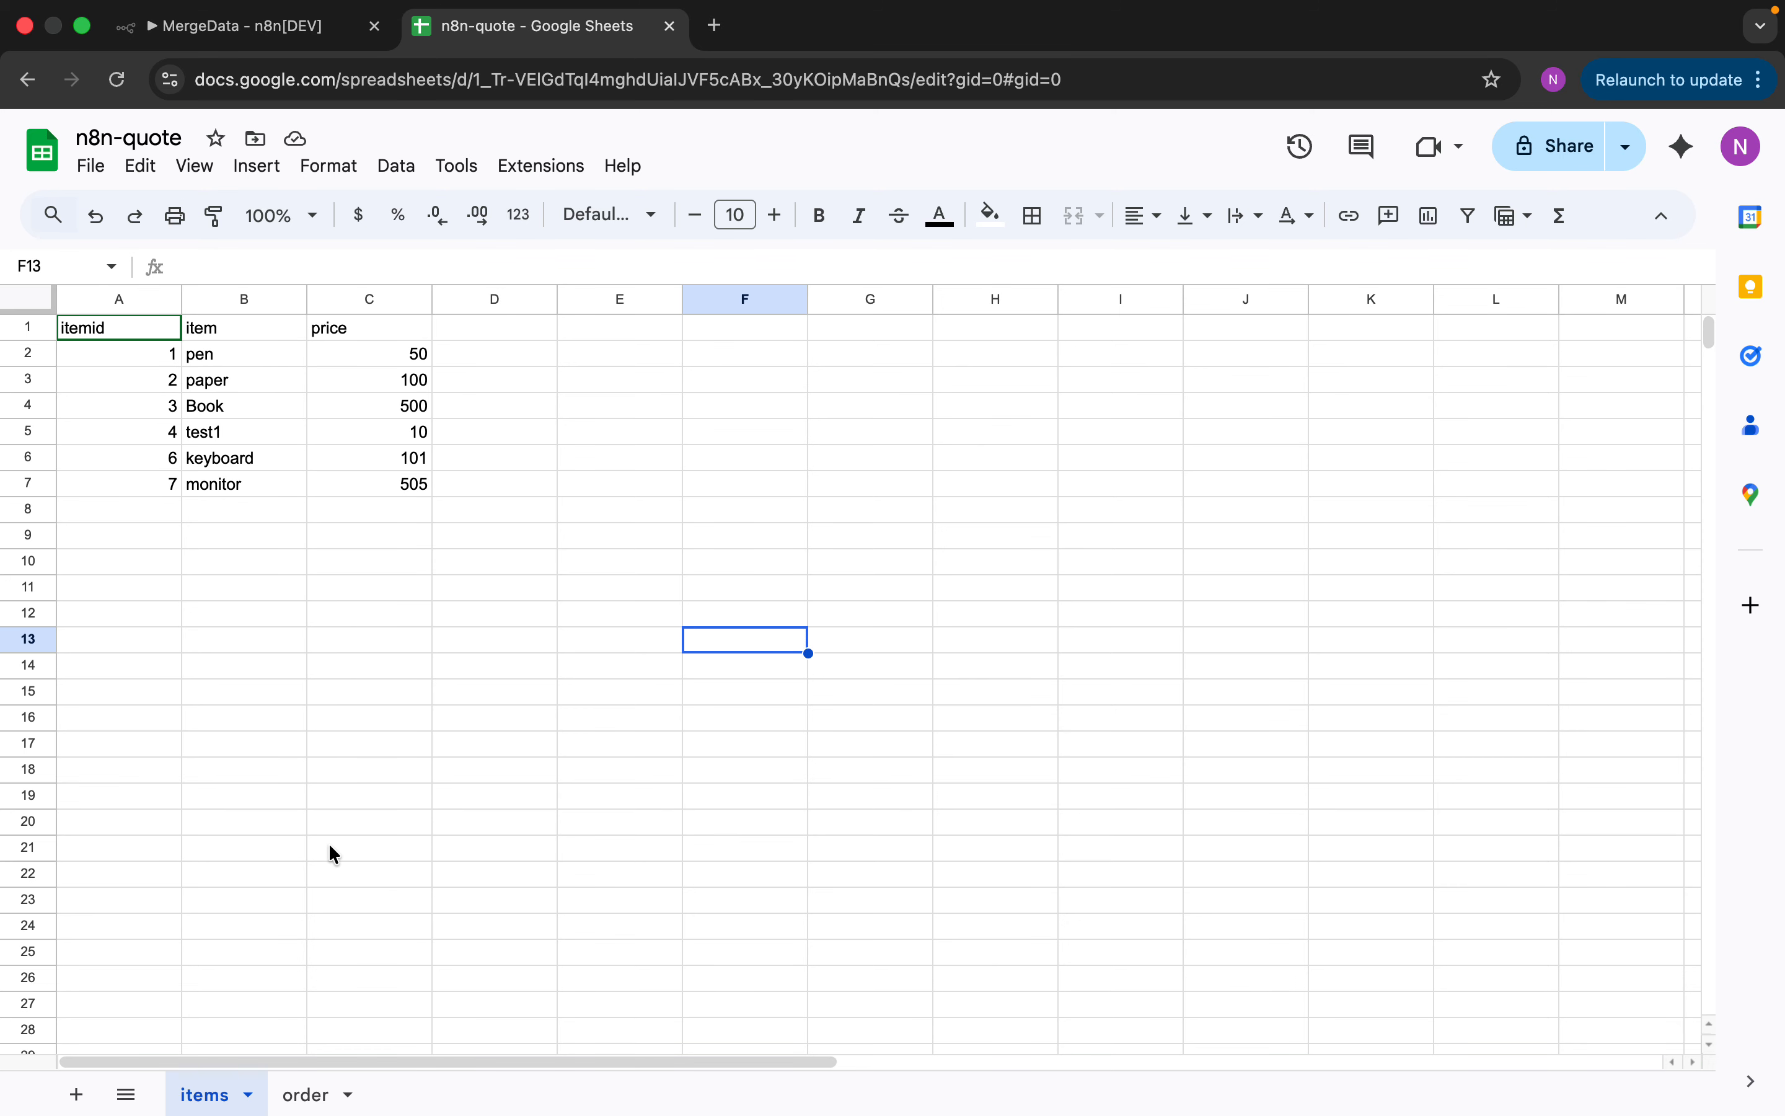
{"action": "left_click", "coordinate": [310, 1094]}
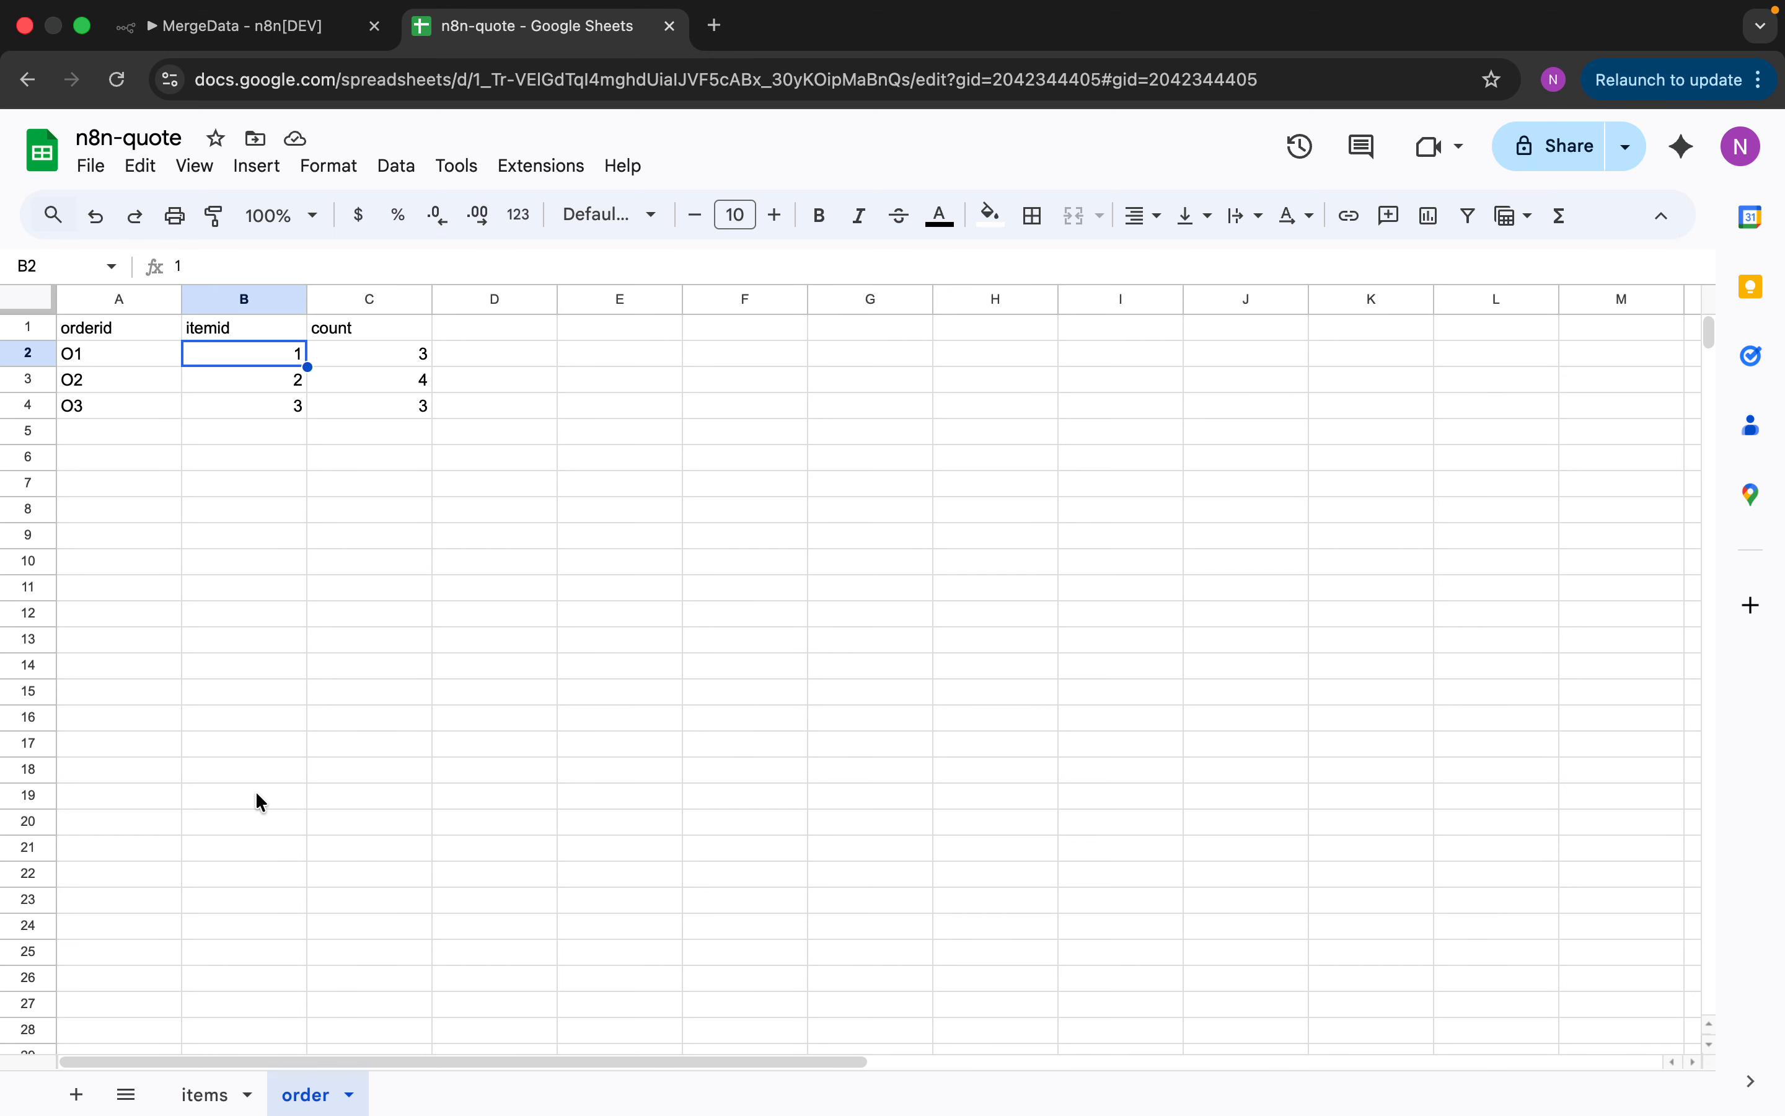
{"action": "left_click", "coordinate": [325, 28]}
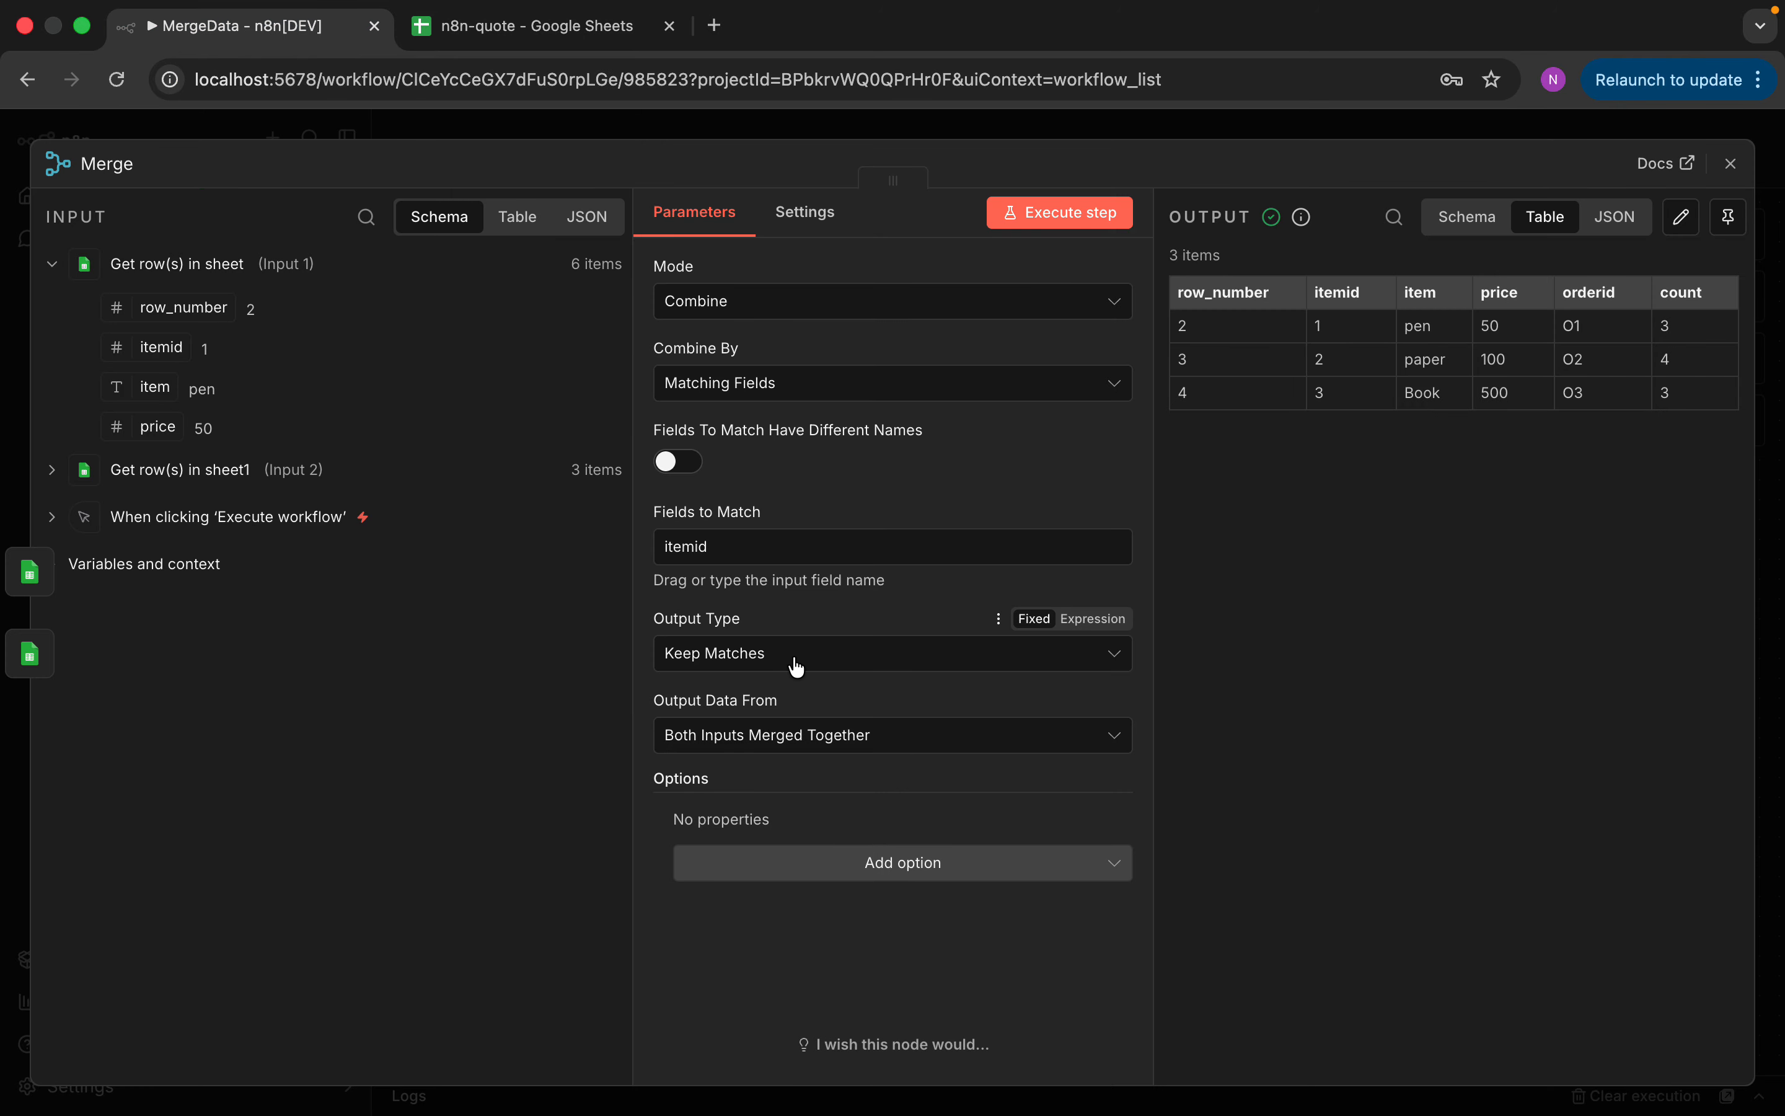
Set the Merge output type to Keep Non-Matches and rerun to see the unmatched items
{"action": "left_click", "coordinate": [774, 655]}
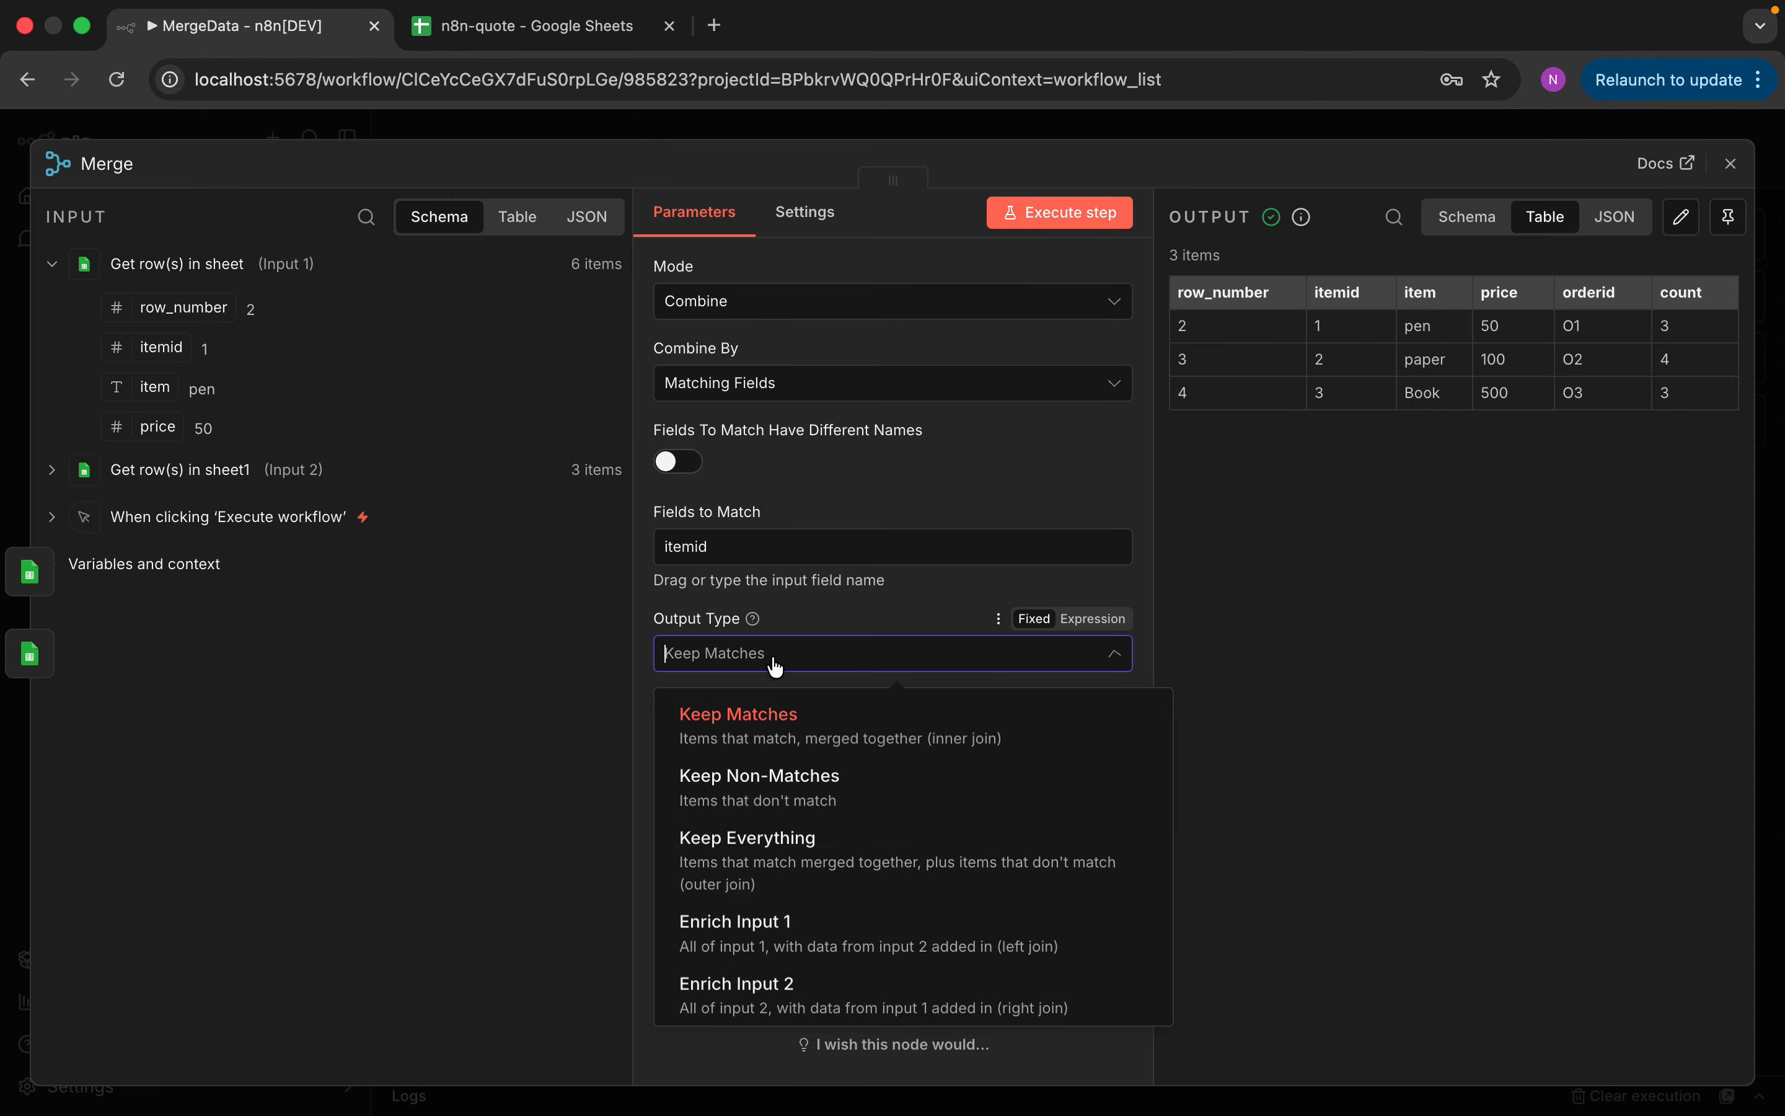
{"action": "left_click", "coordinate": [796, 792]}
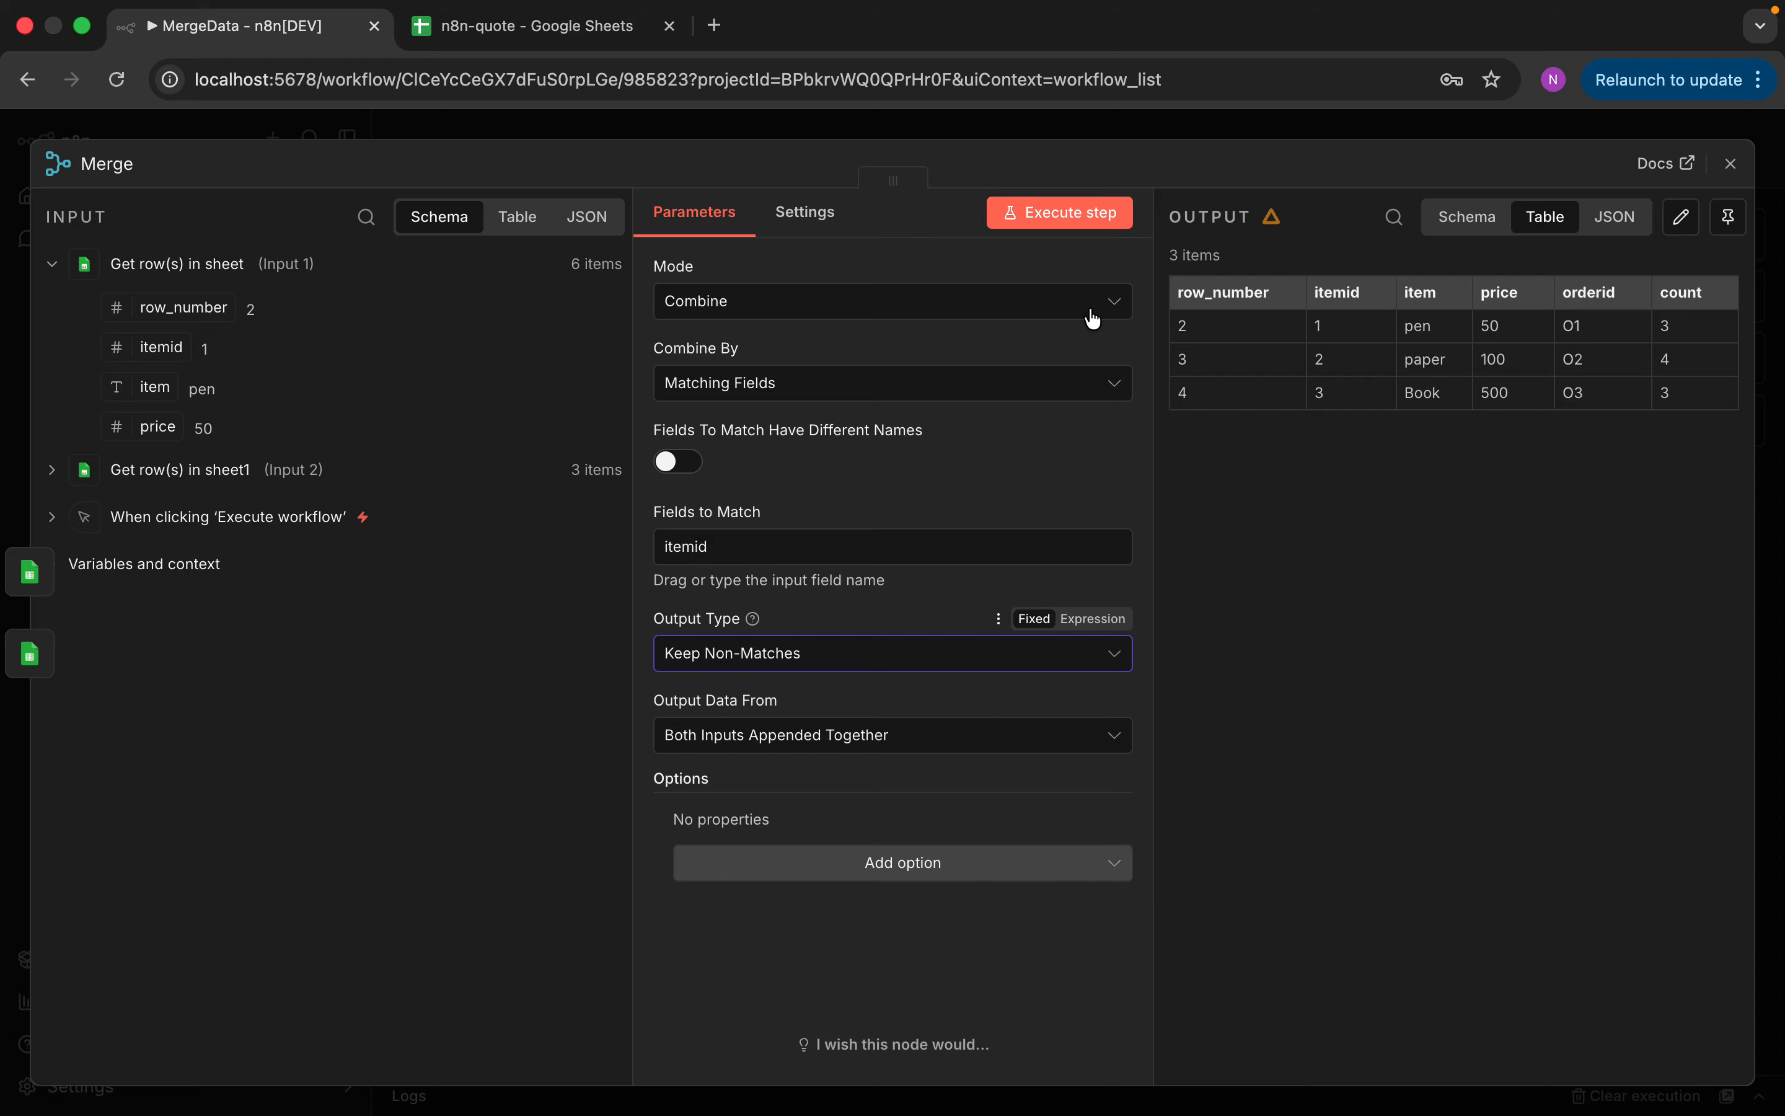
{"action": "left_click", "coordinate": [1071, 225]}
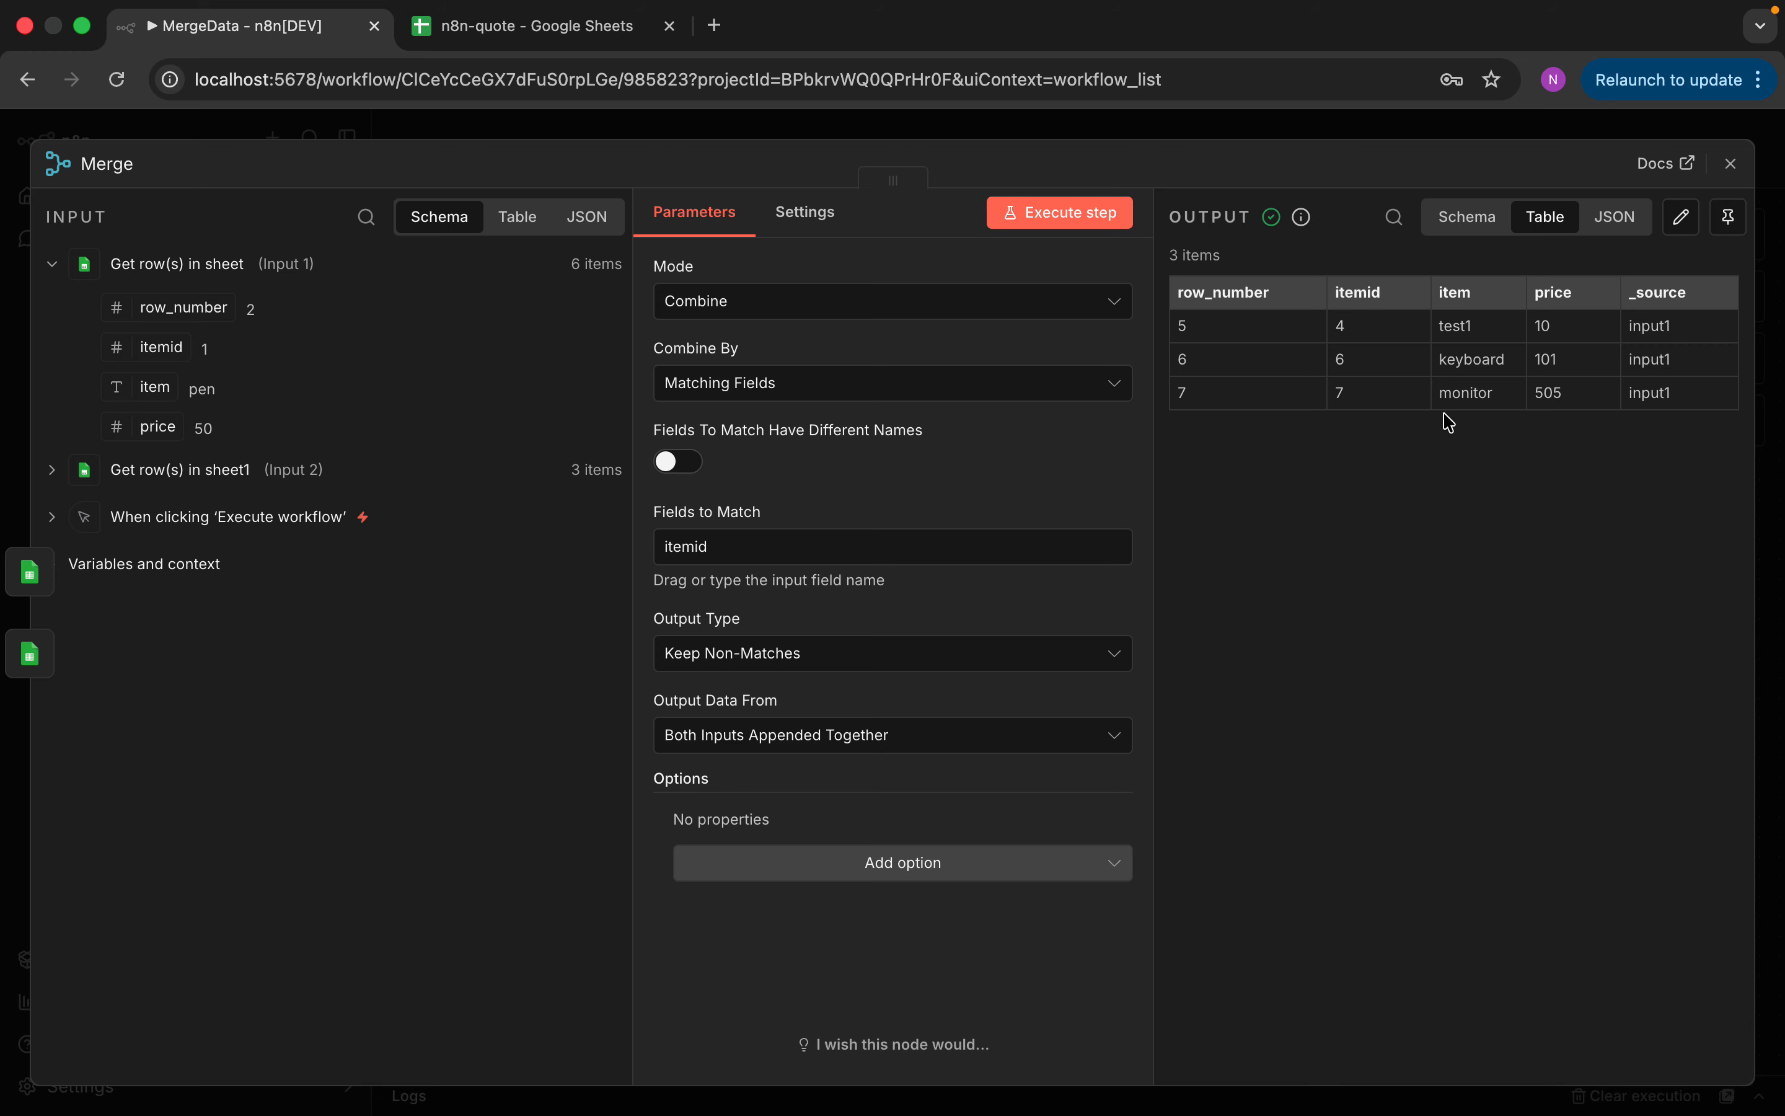
Switch the output type to Keep Everything, giving 6 rows with undefined orderid and count
{"action": "left_click", "coordinate": [924, 653]}
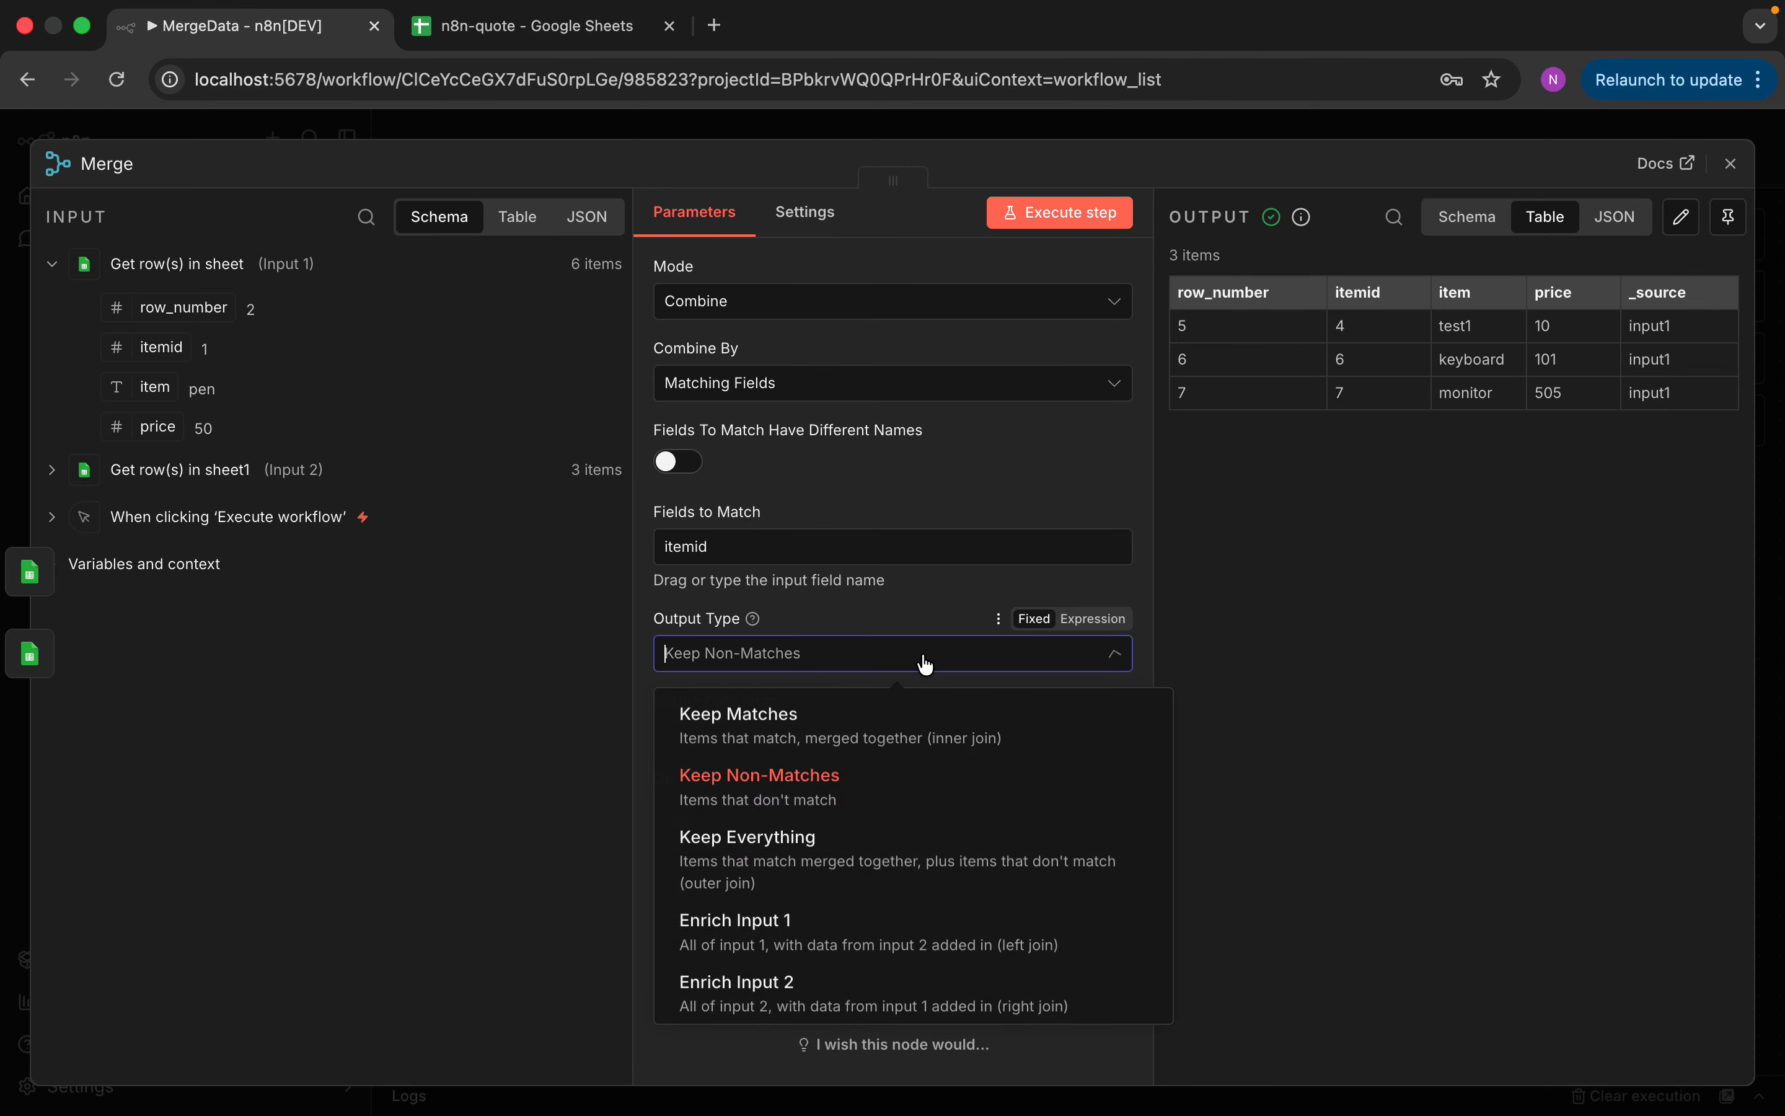
{"action": "left_click", "coordinate": [843, 875]}
{"action": "left_click", "coordinate": [1080, 213]}
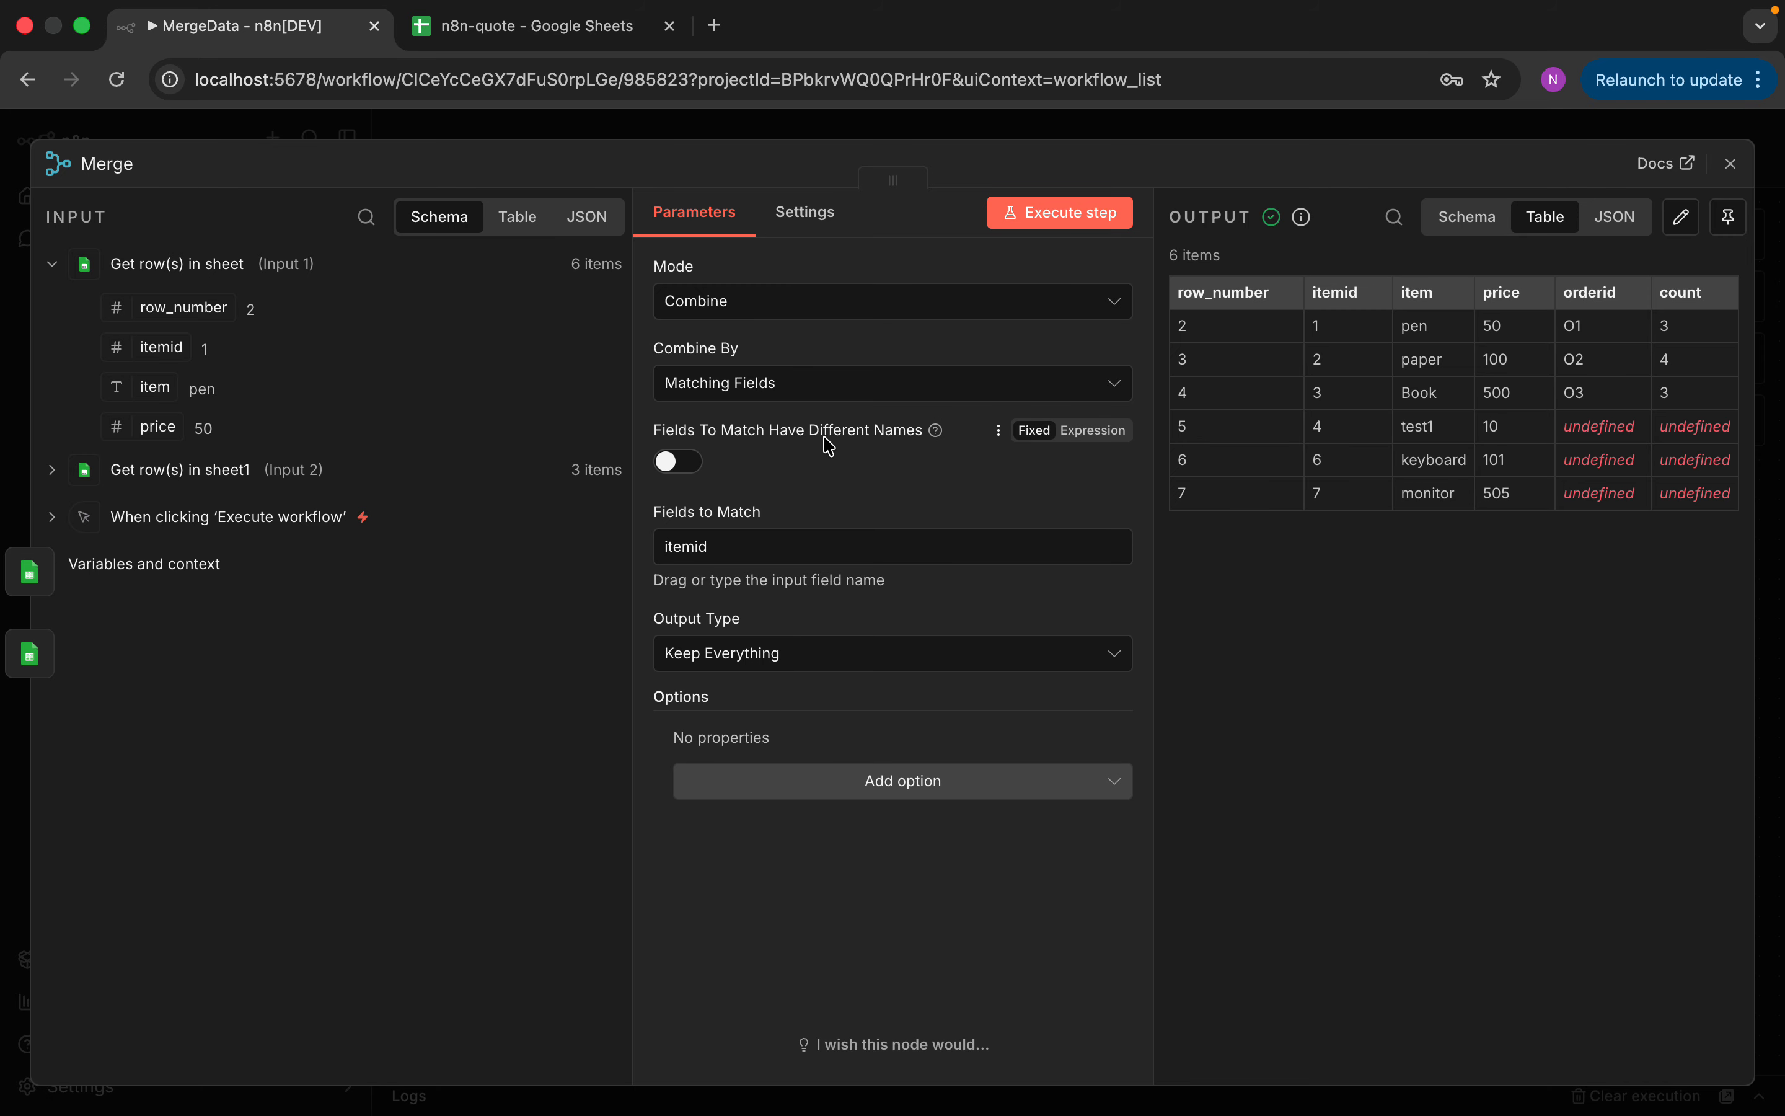
{"action": "left_click", "coordinate": [1731, 163]}
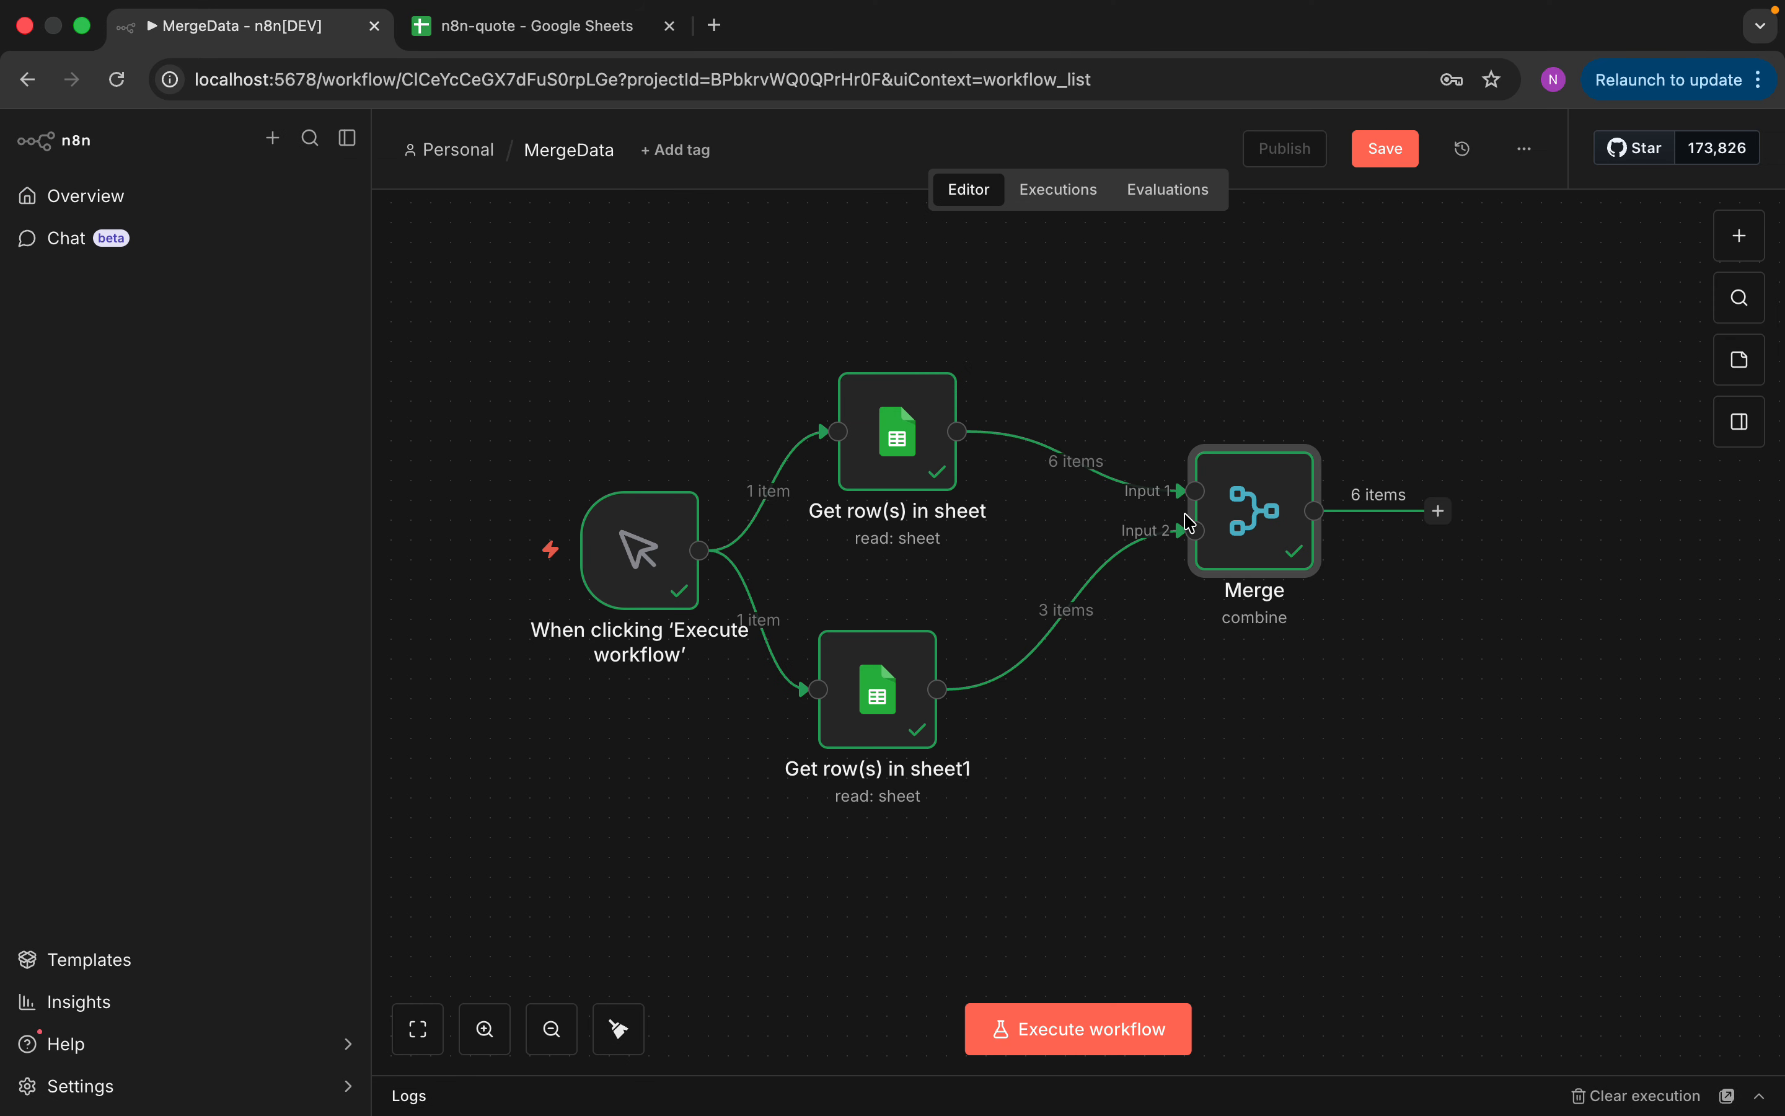
{"action": "double_click", "coordinate": [1229, 524]}
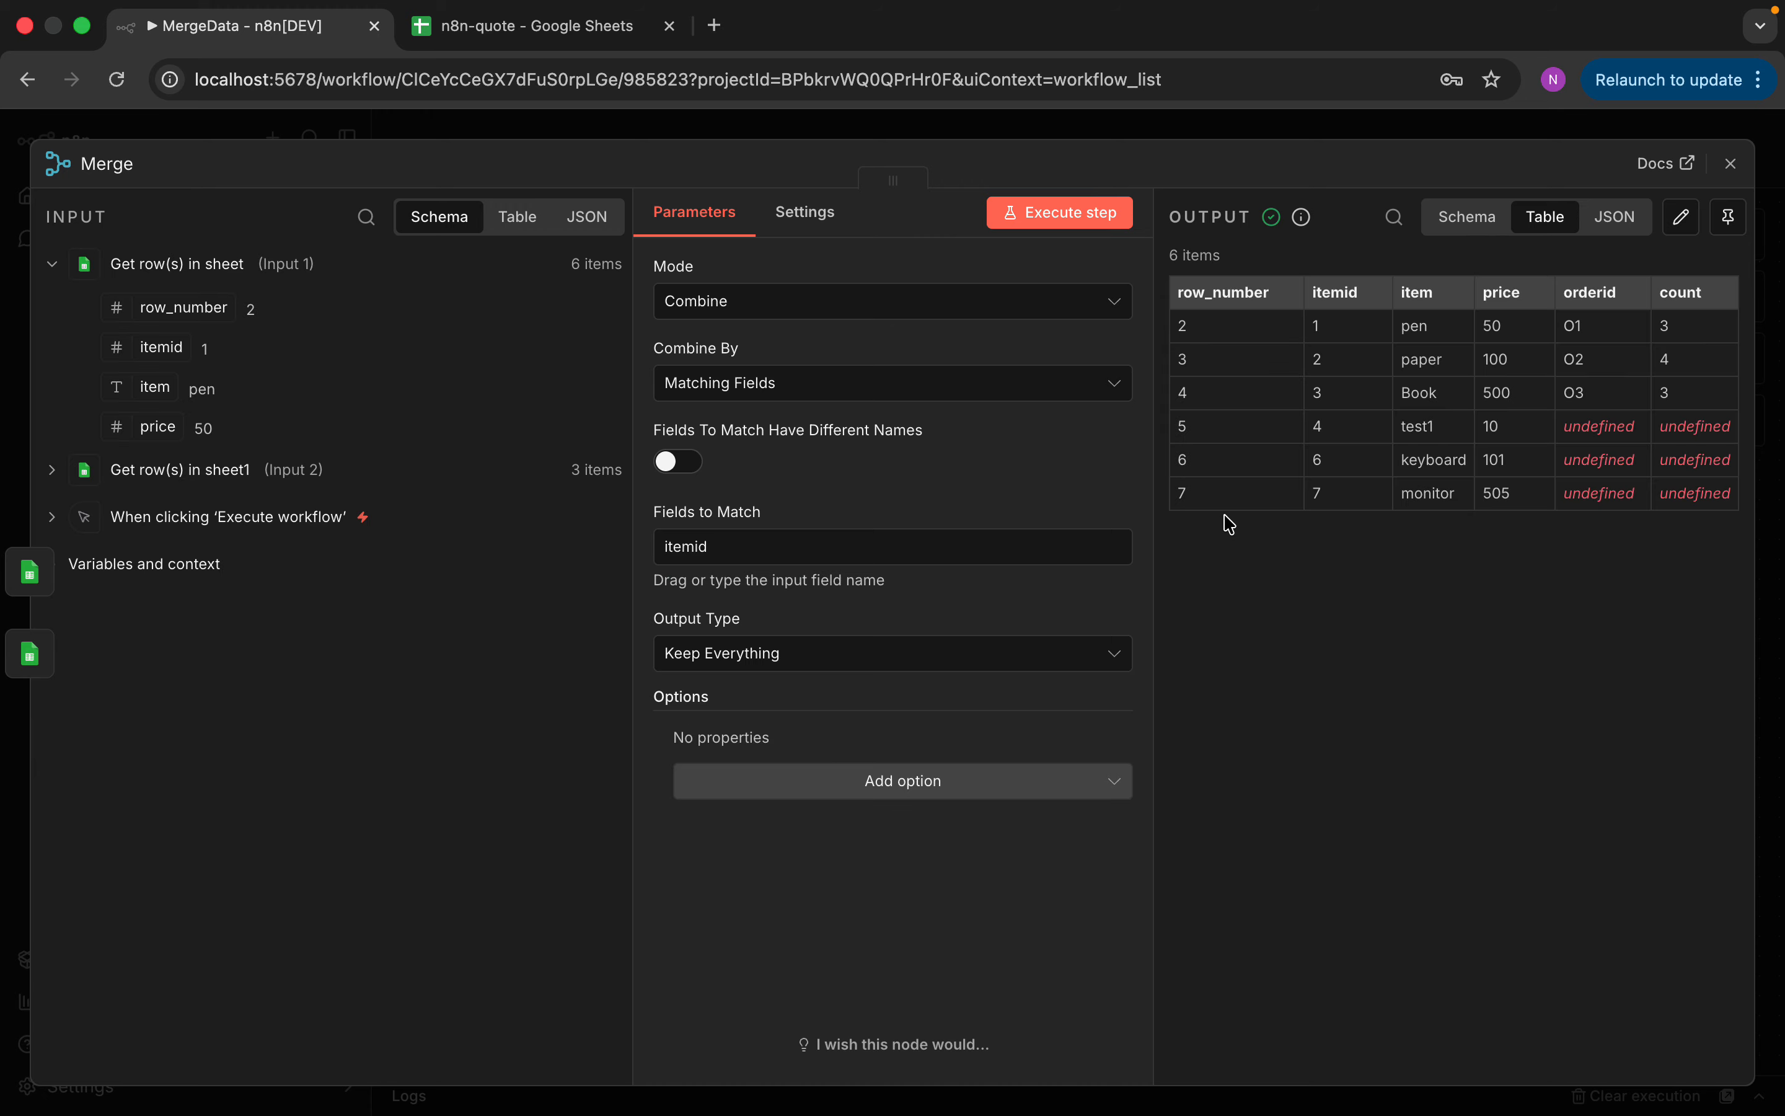
{"action": "left_click", "coordinate": [833, 304]}
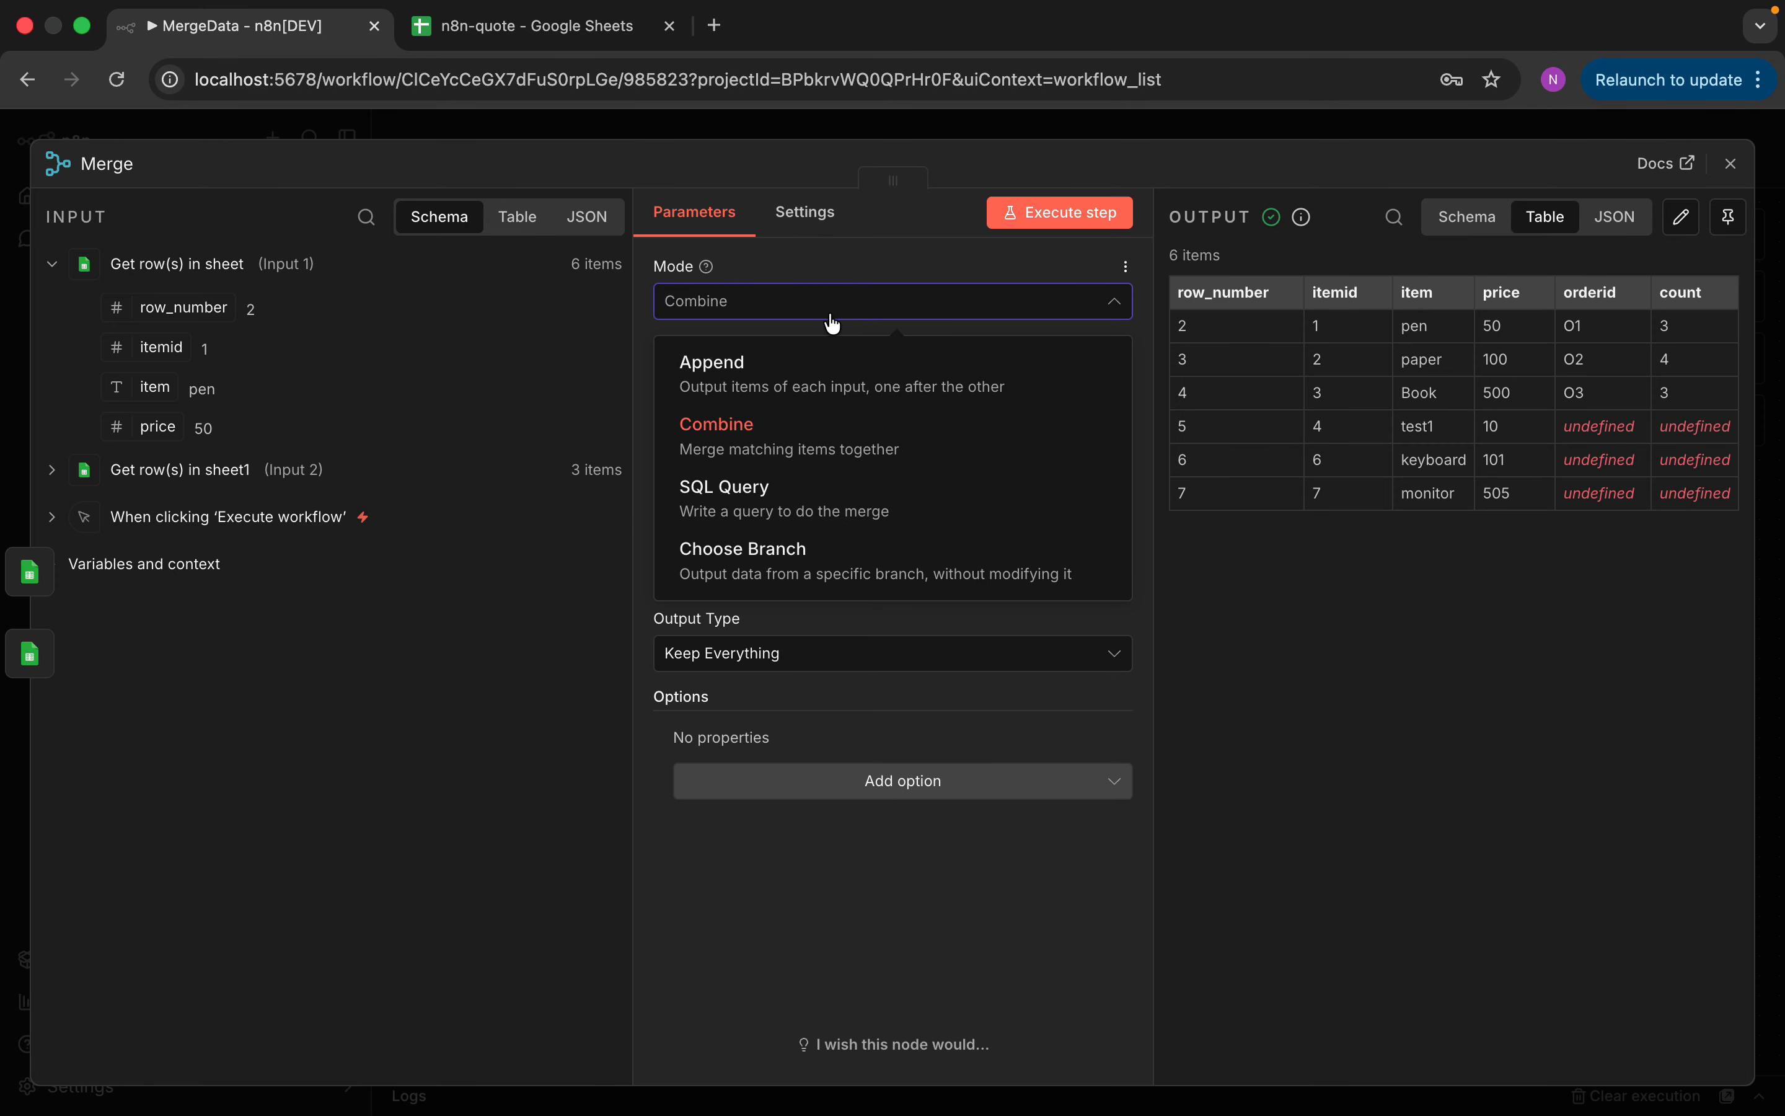
Use SQL Query mode with the join edited to input1.itemid = input2.itemid, returning 6 rows
{"action": "left_click", "coordinate": [807, 505]}
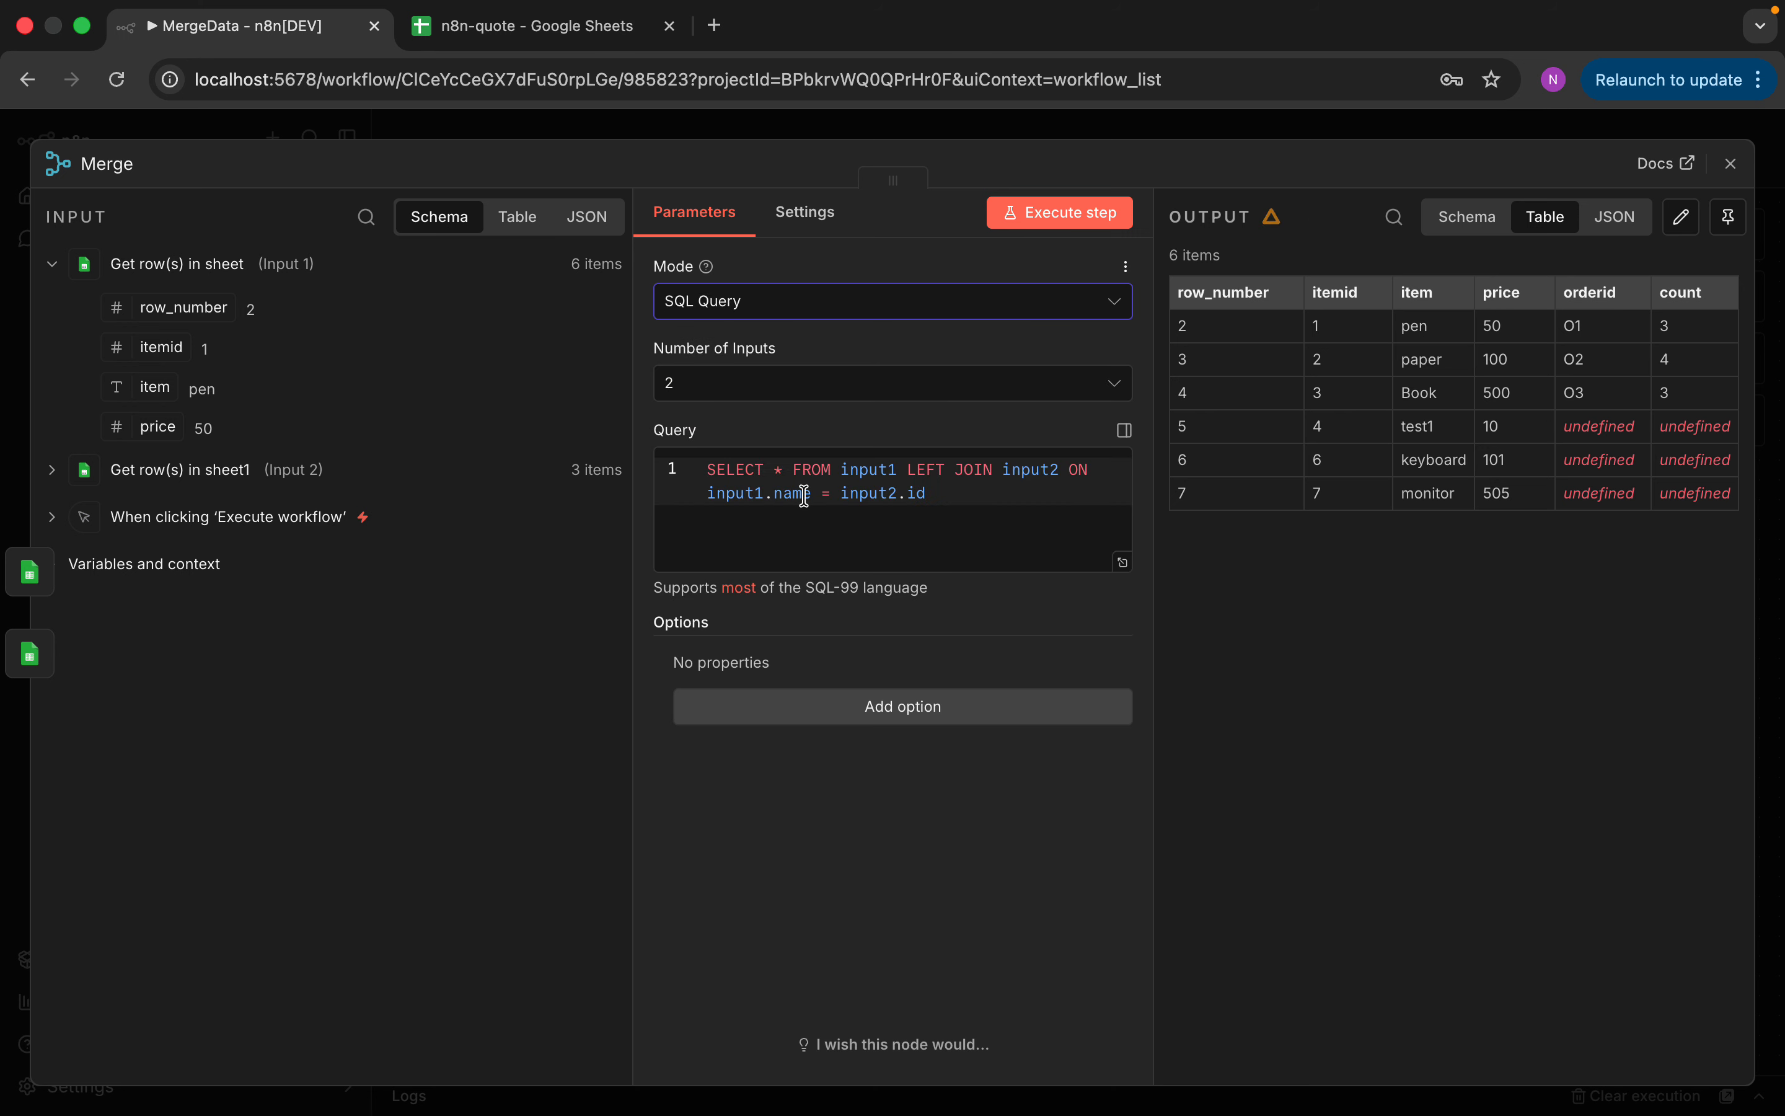
{"action": "left_click", "coordinate": [1046, 222]}
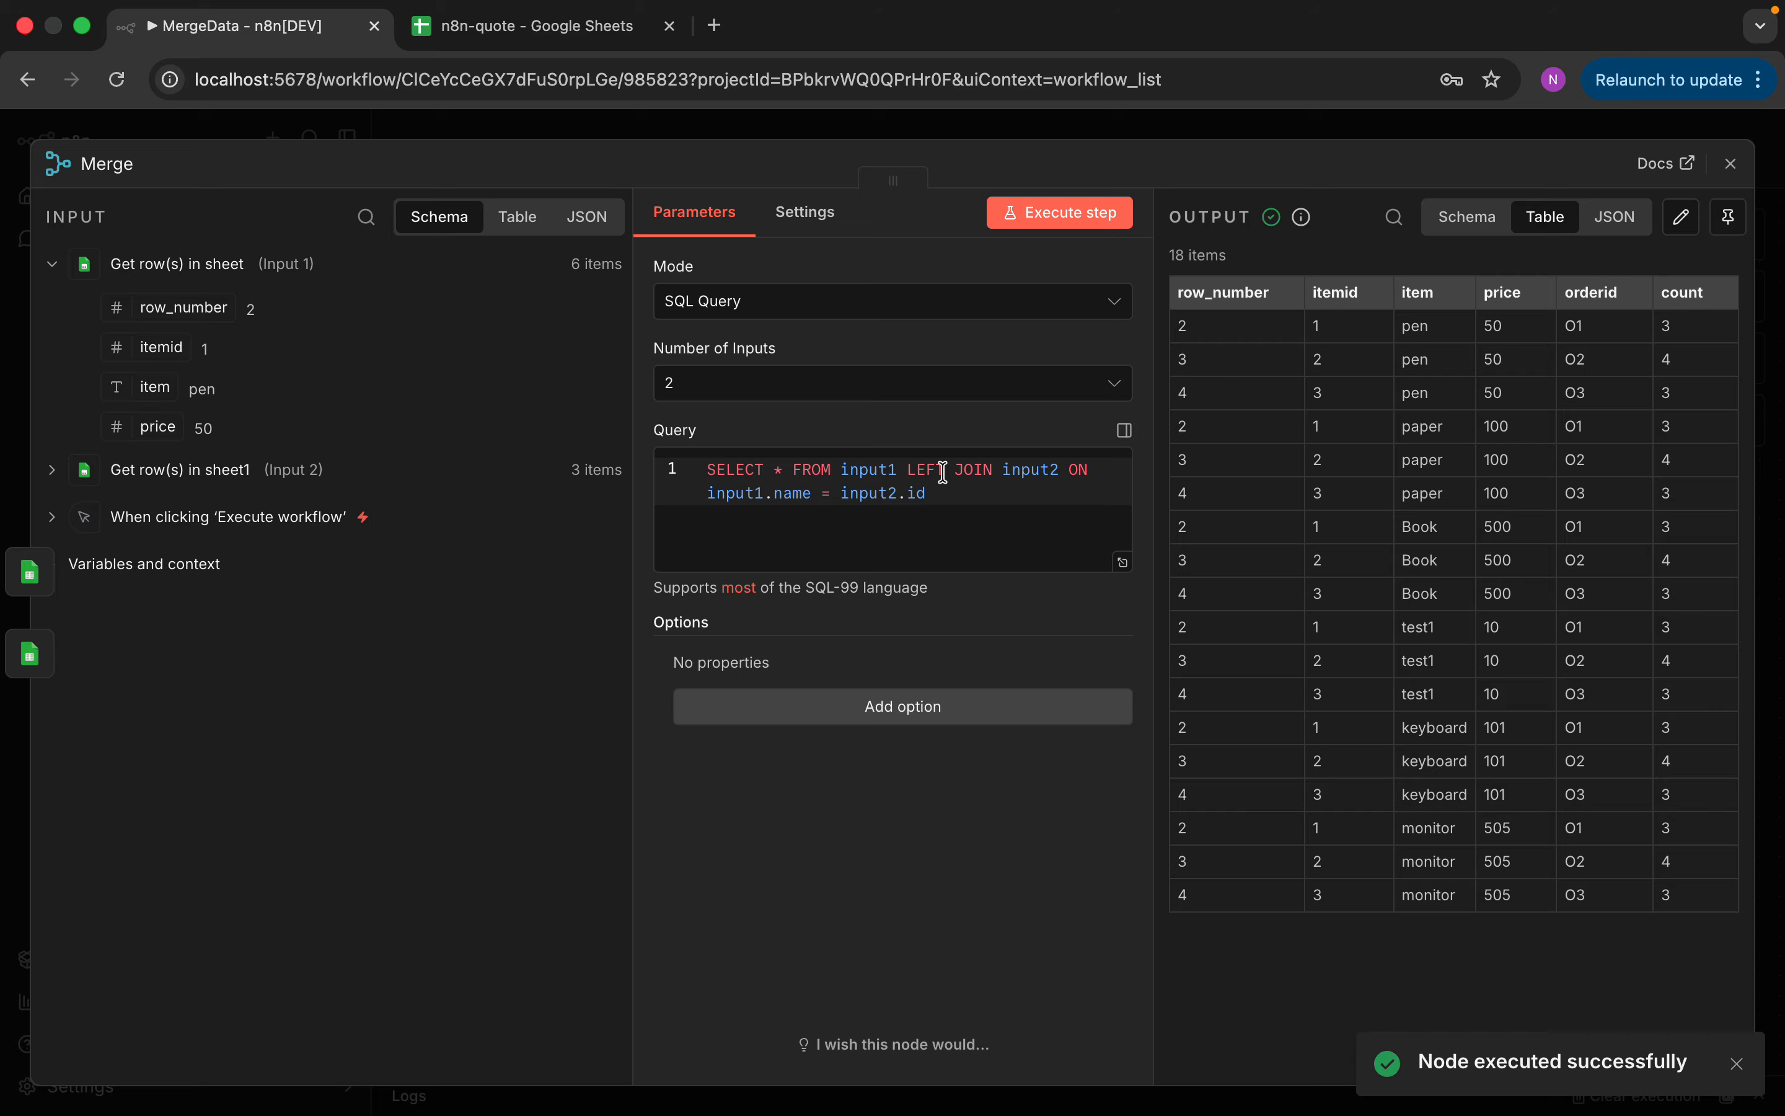
{"action": "double_click", "coordinate": [807, 493]}
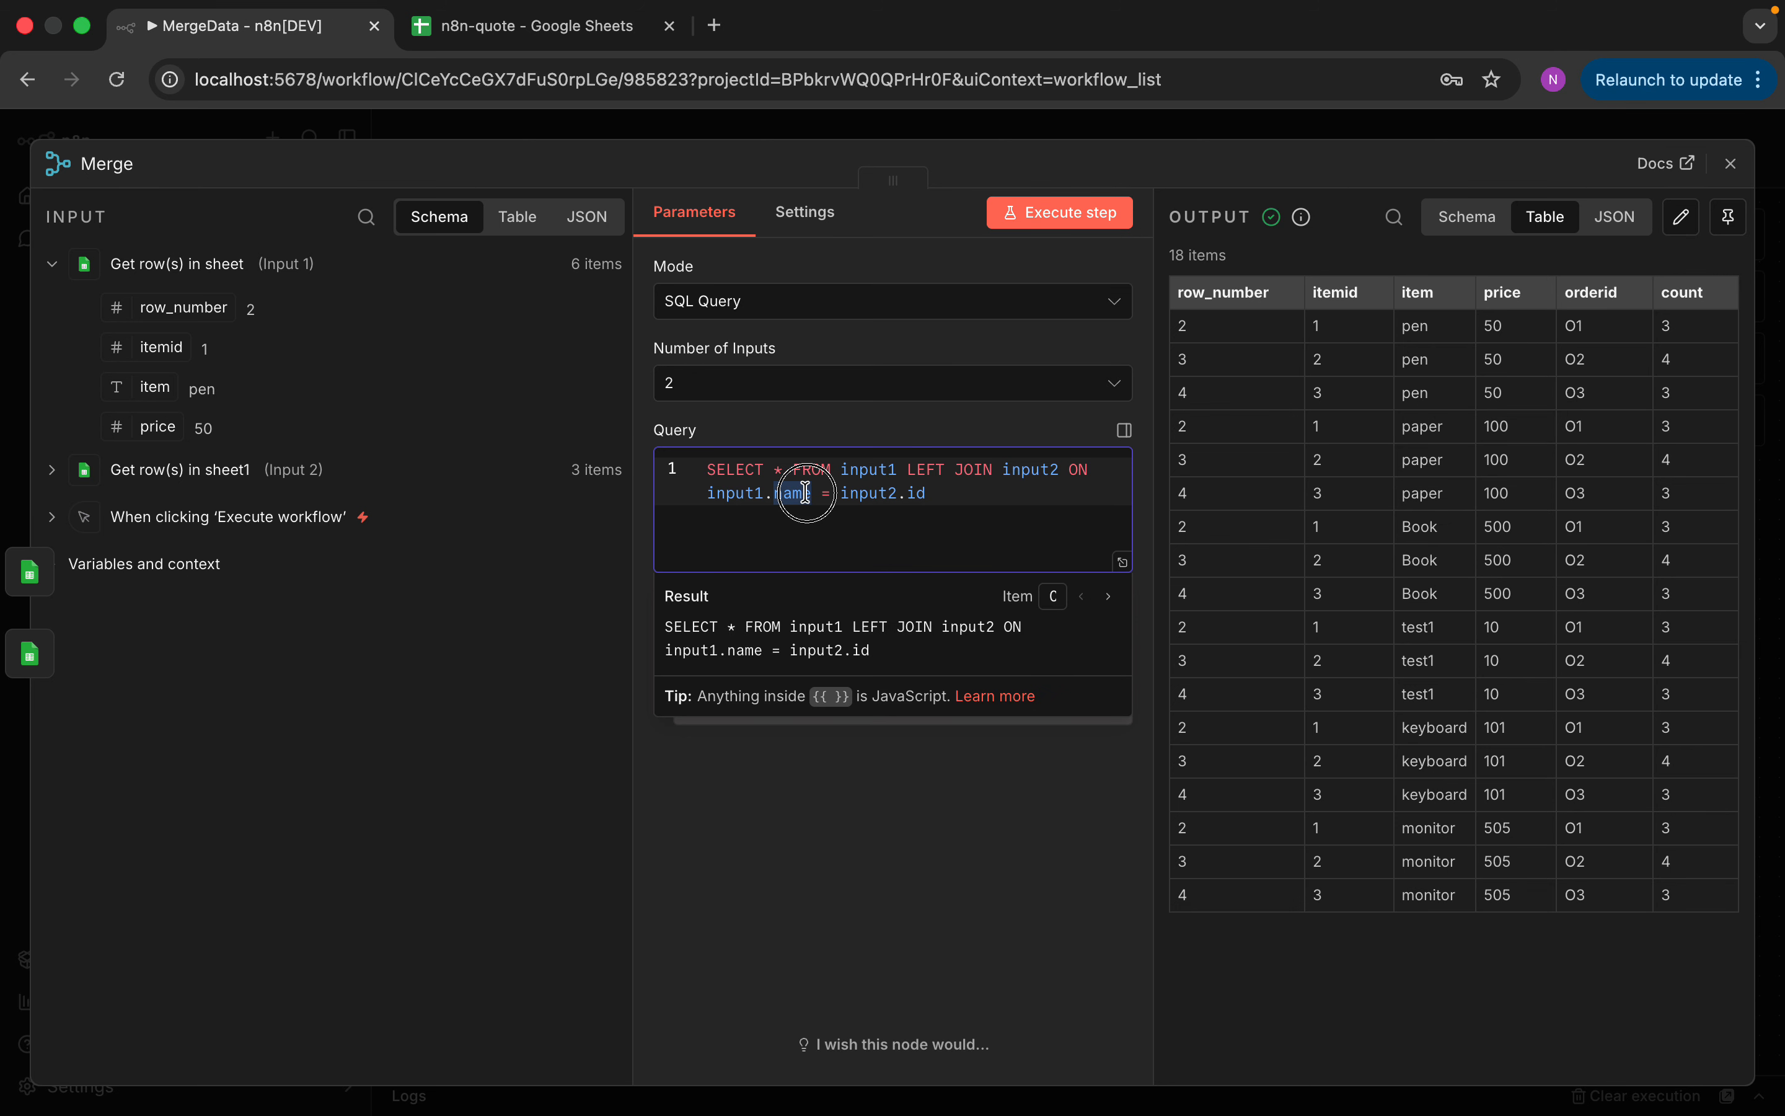
{"action": "type", "text": "item"}
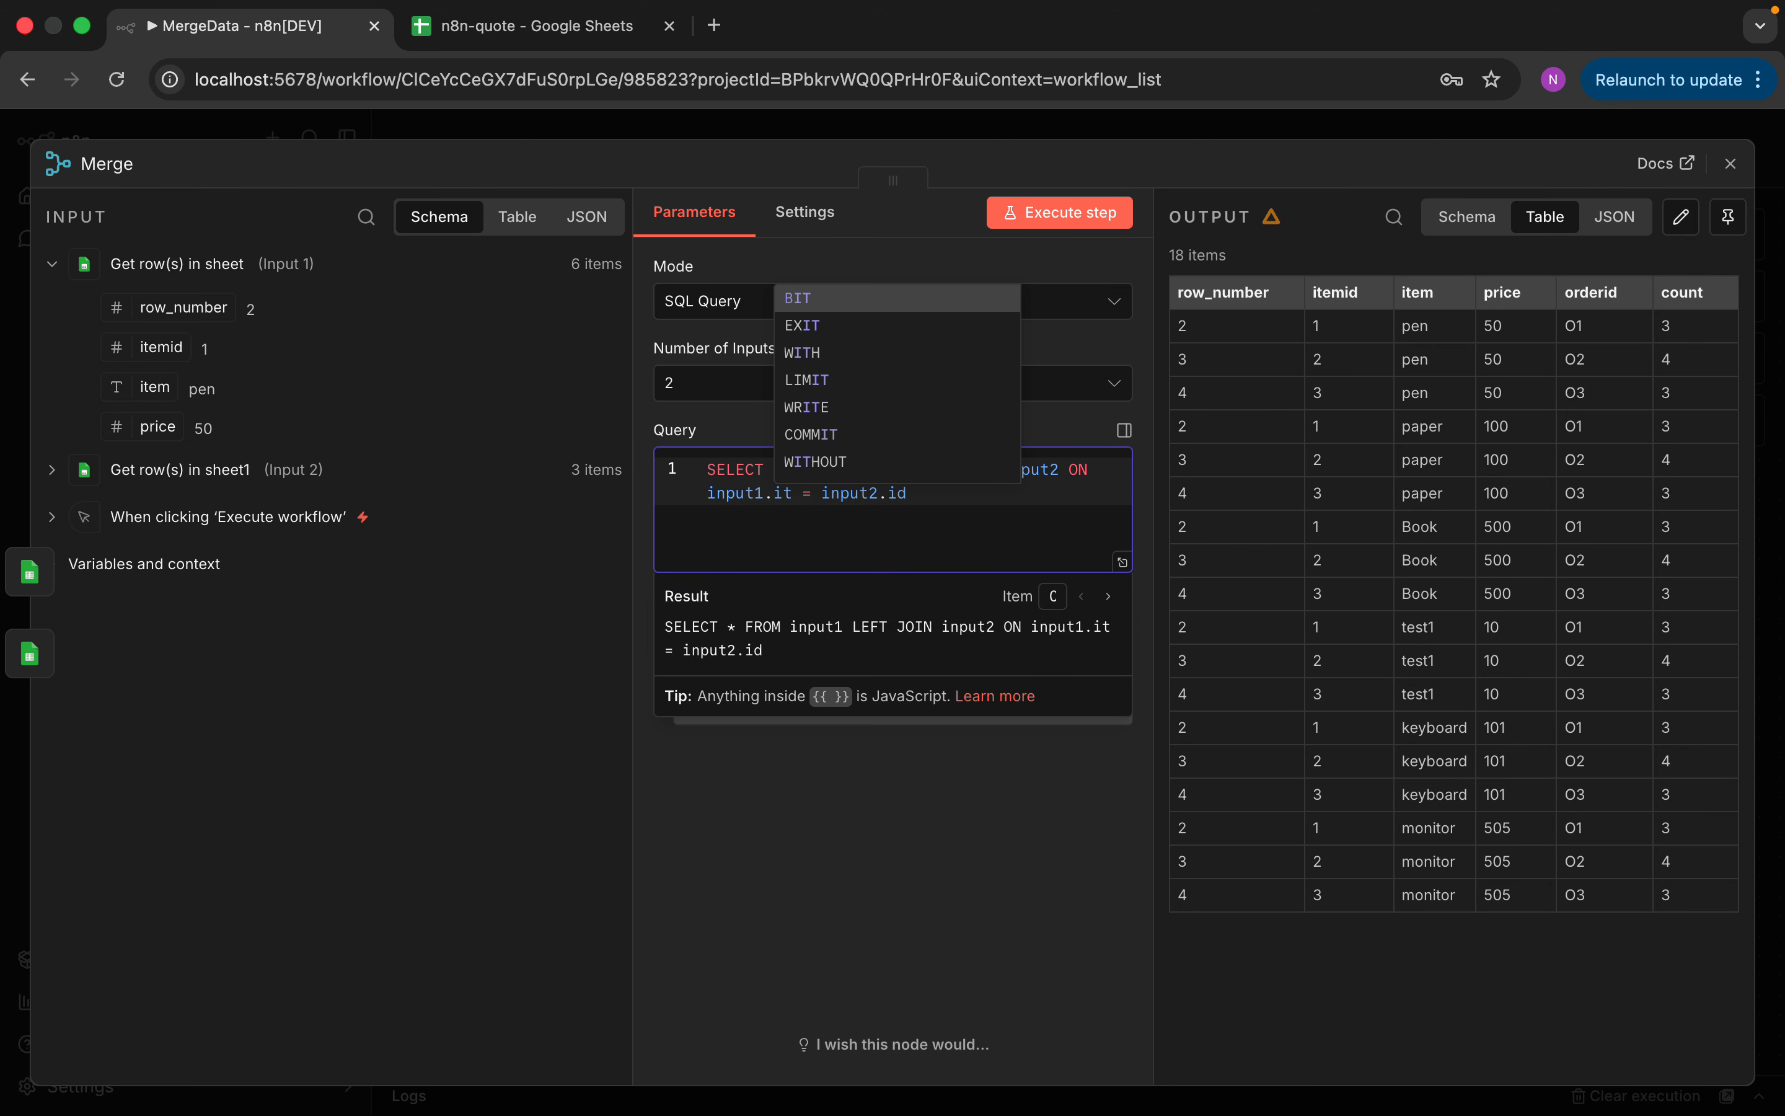
{"action": "type", "text": "id"}
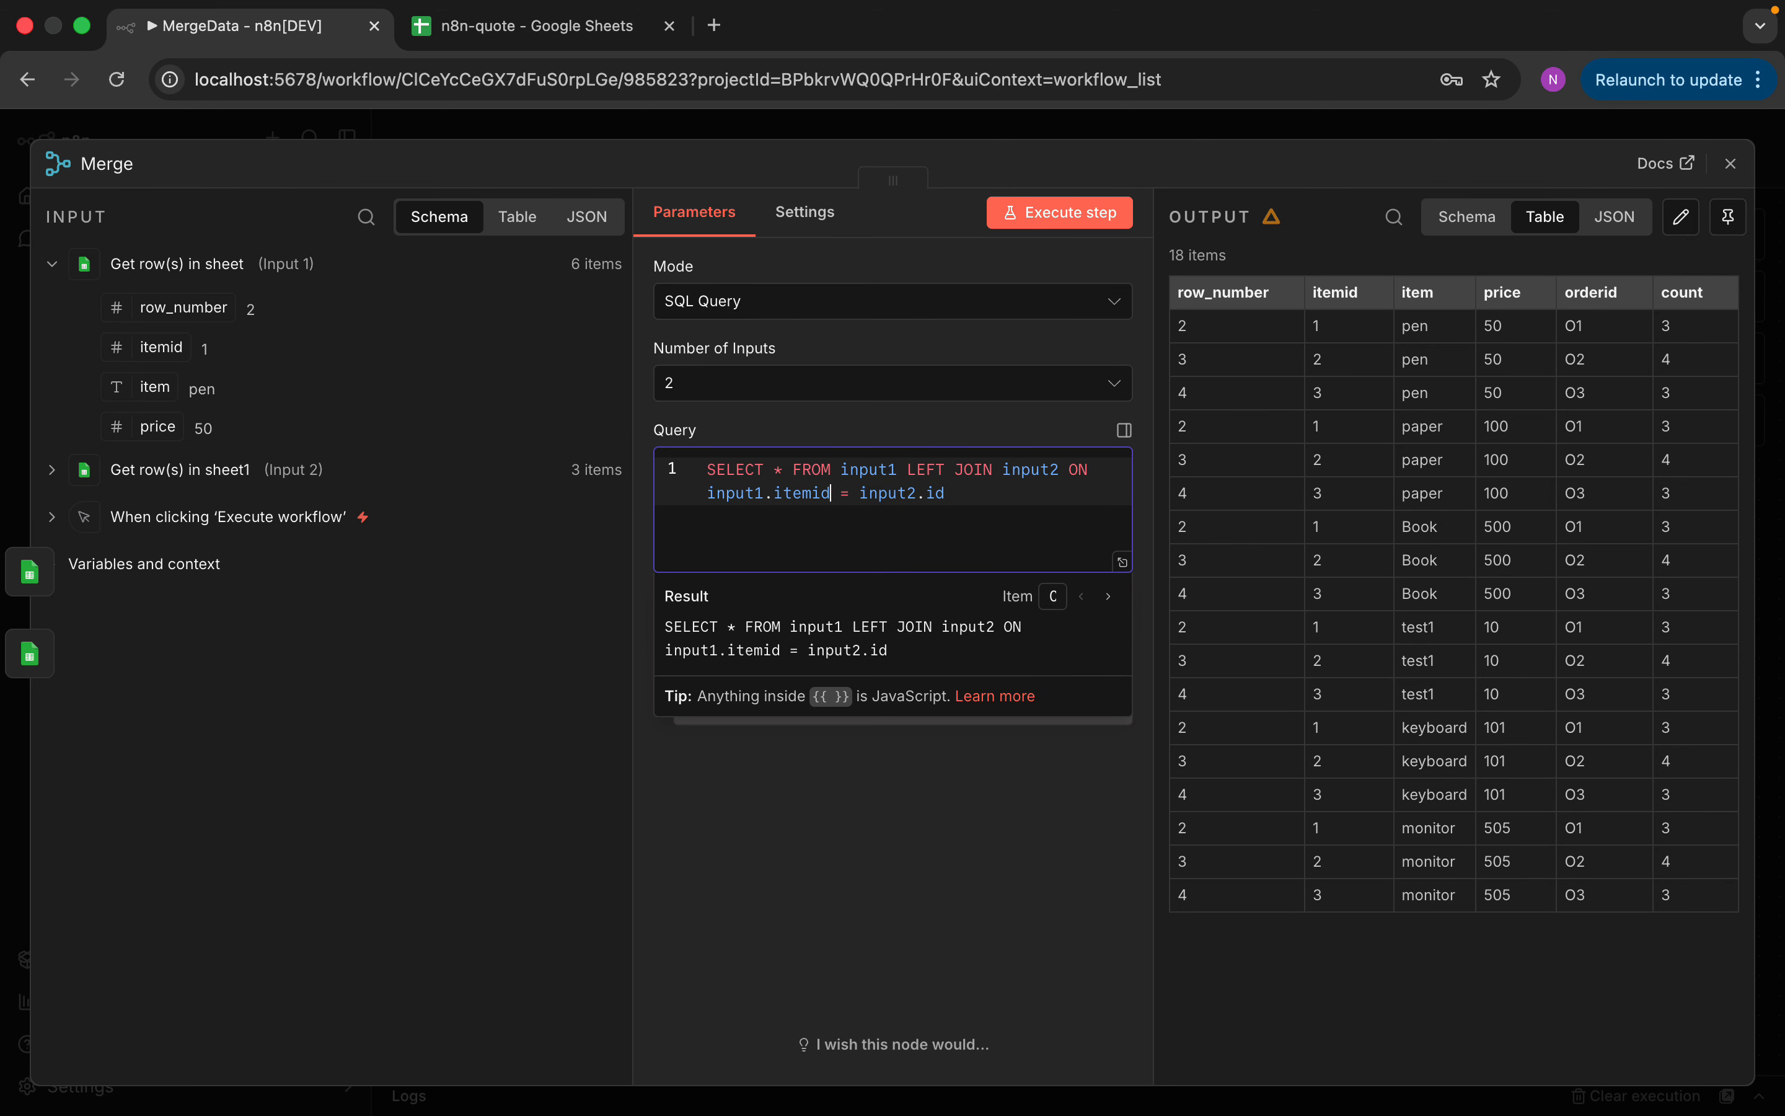
{"action": "left_click", "coordinate": [926, 489]}
{"action": "double_click", "coordinate": [933, 492]}
{"action": "type", "text": "item"}
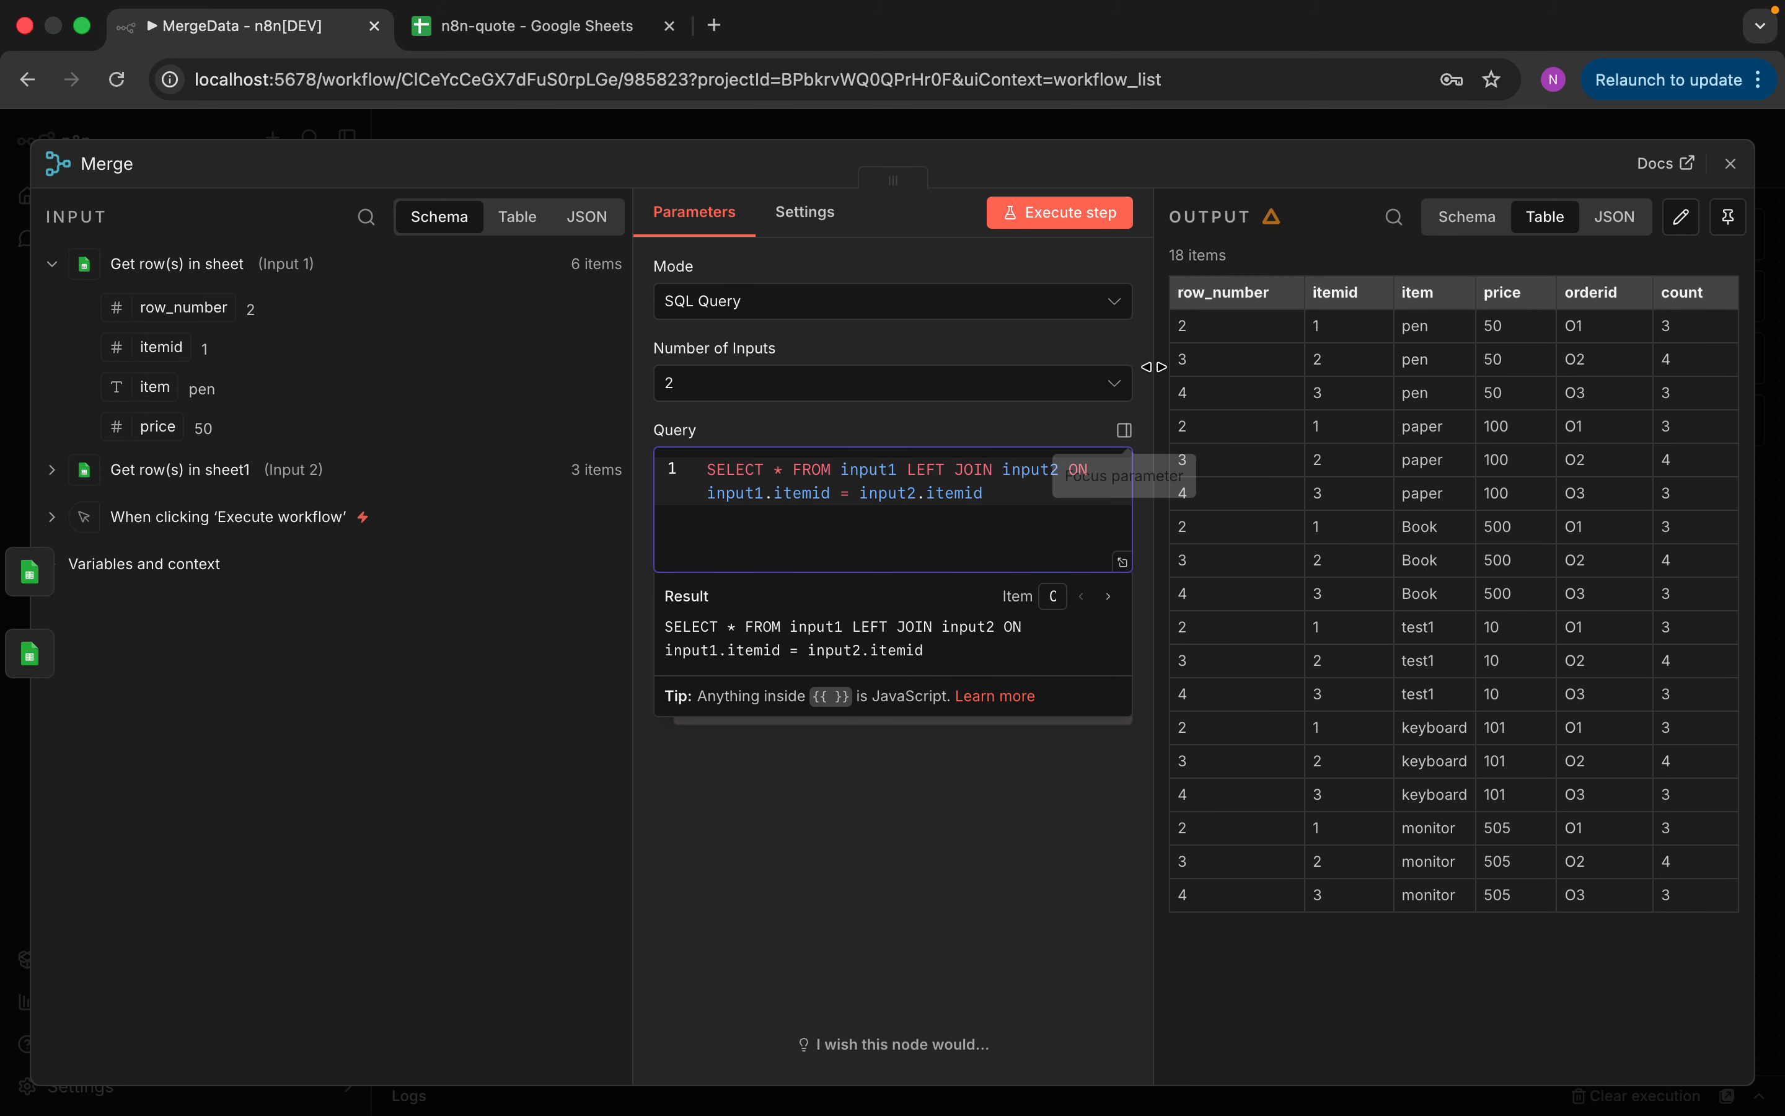
{"action": "left_click", "coordinate": [1084, 233]}
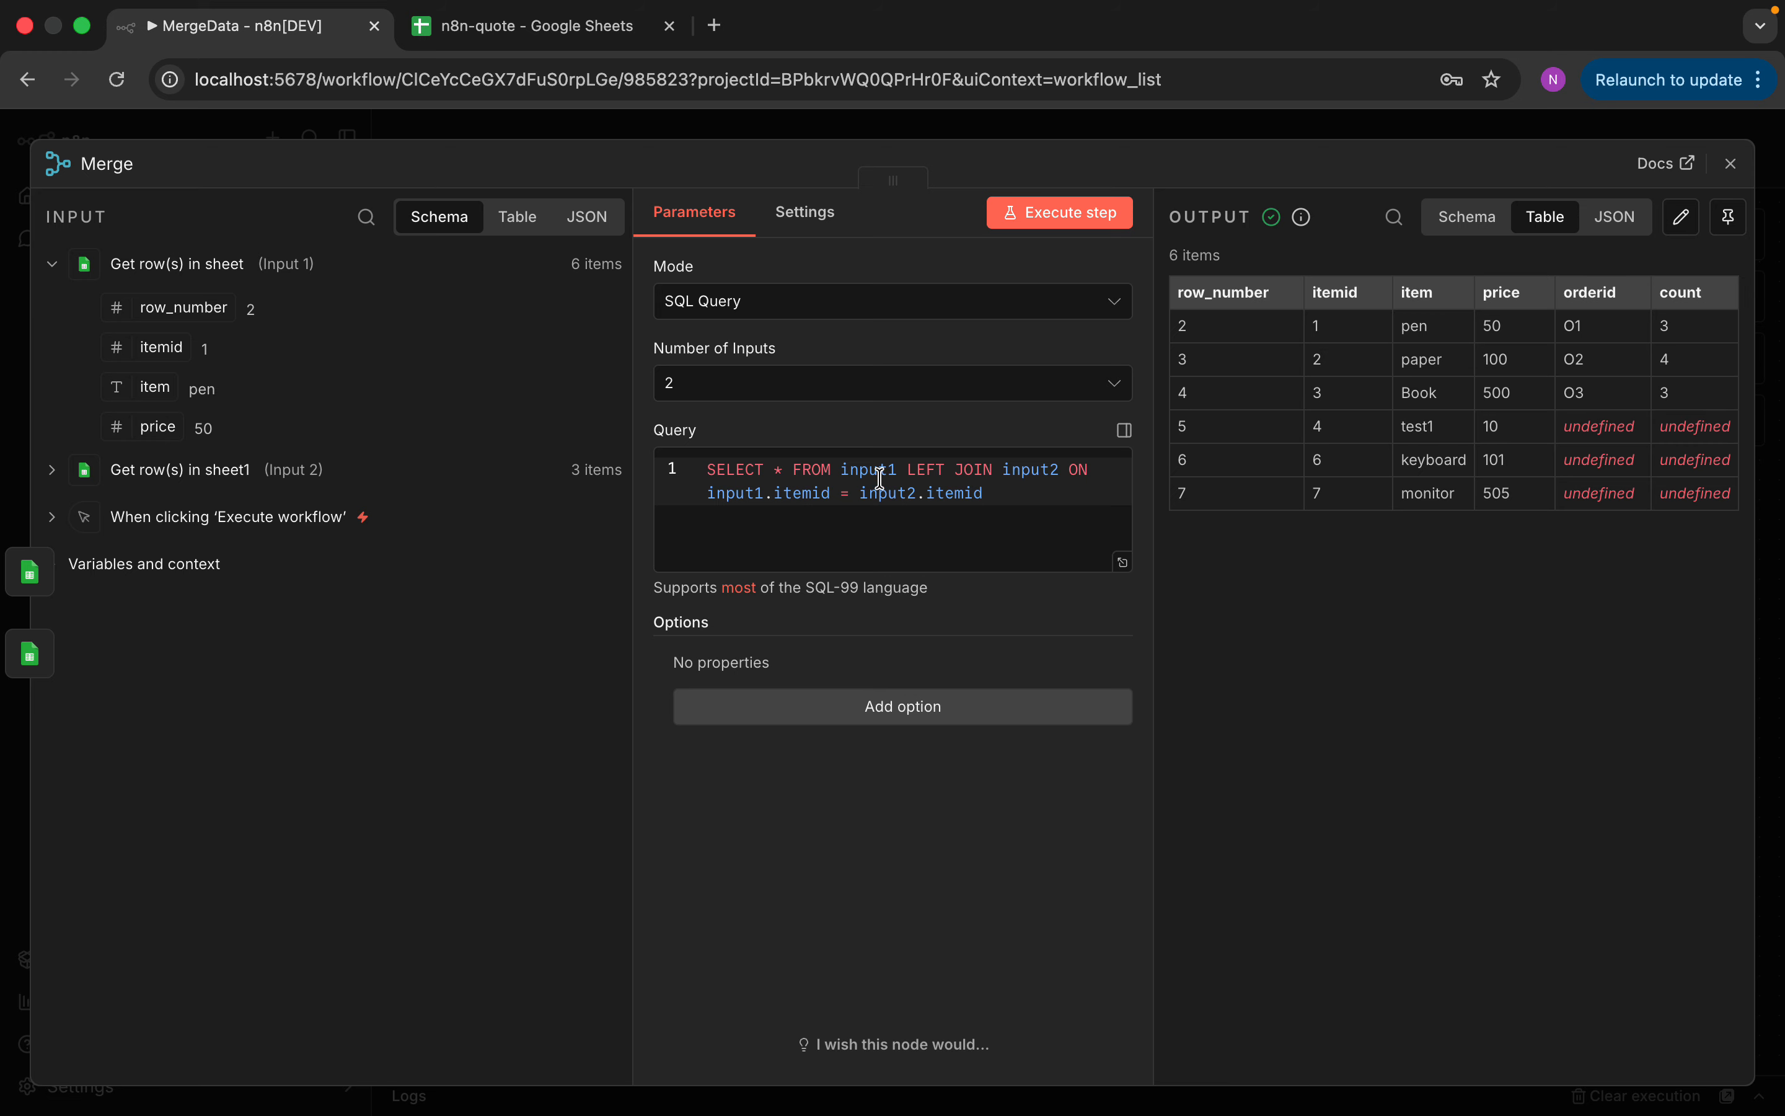
Remove LEFT from the SQL query and rerun the merge, leaving only the 3 rows matched on itemid
{"action": "double_click", "coordinate": [926, 469]}
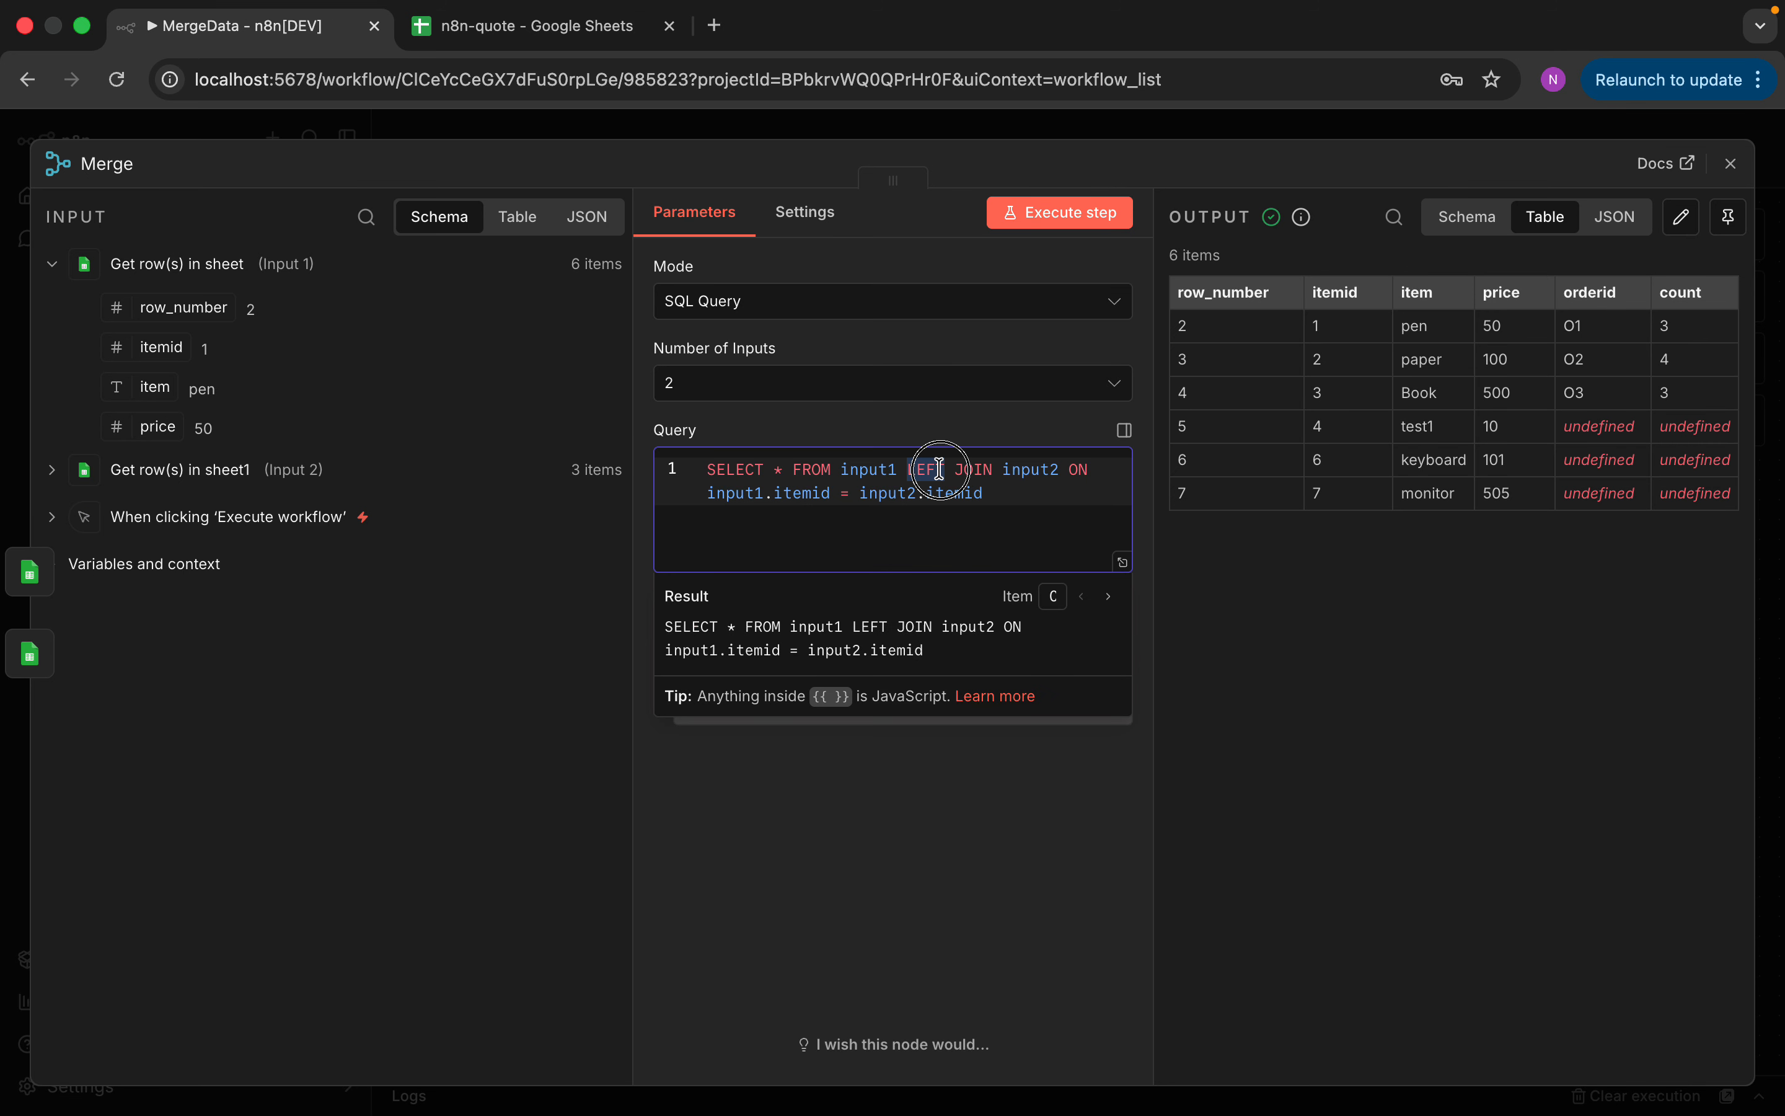
{"action": "key", "text": "BackSpace"}
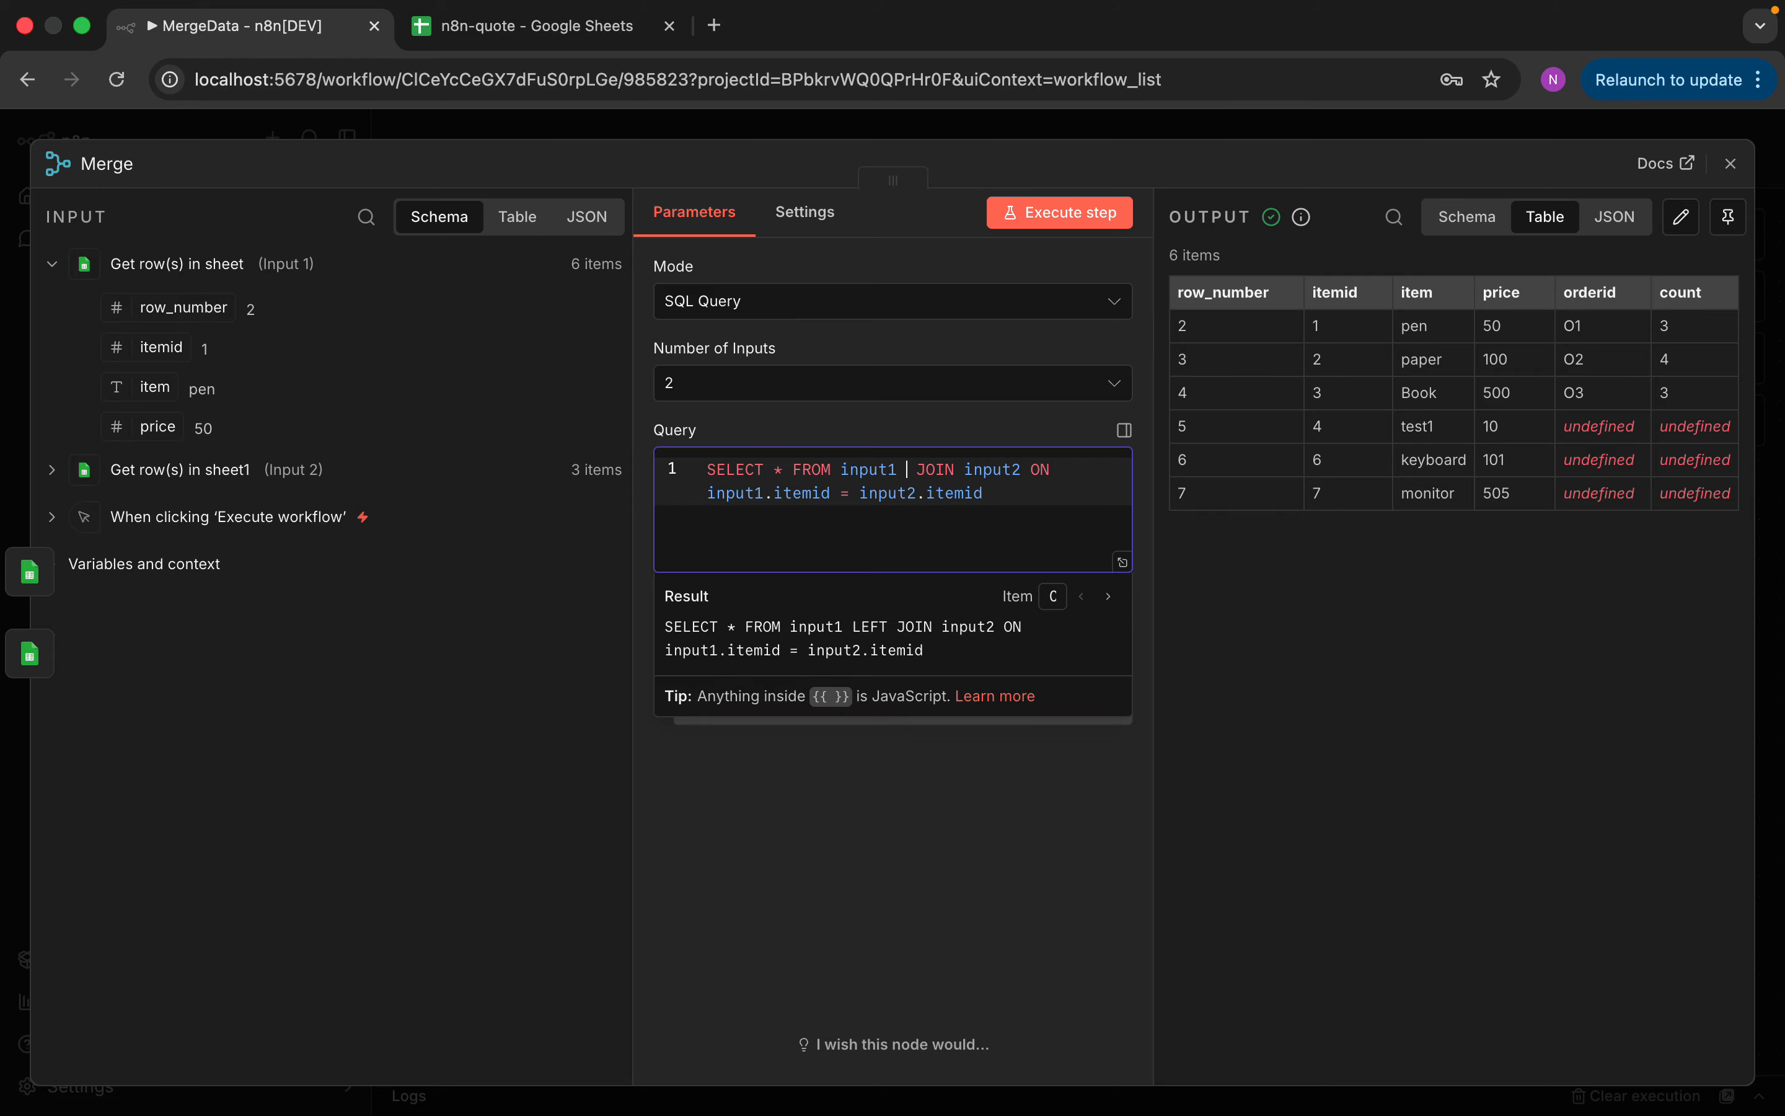
{"action": "left_click", "coordinate": [1090, 218]}
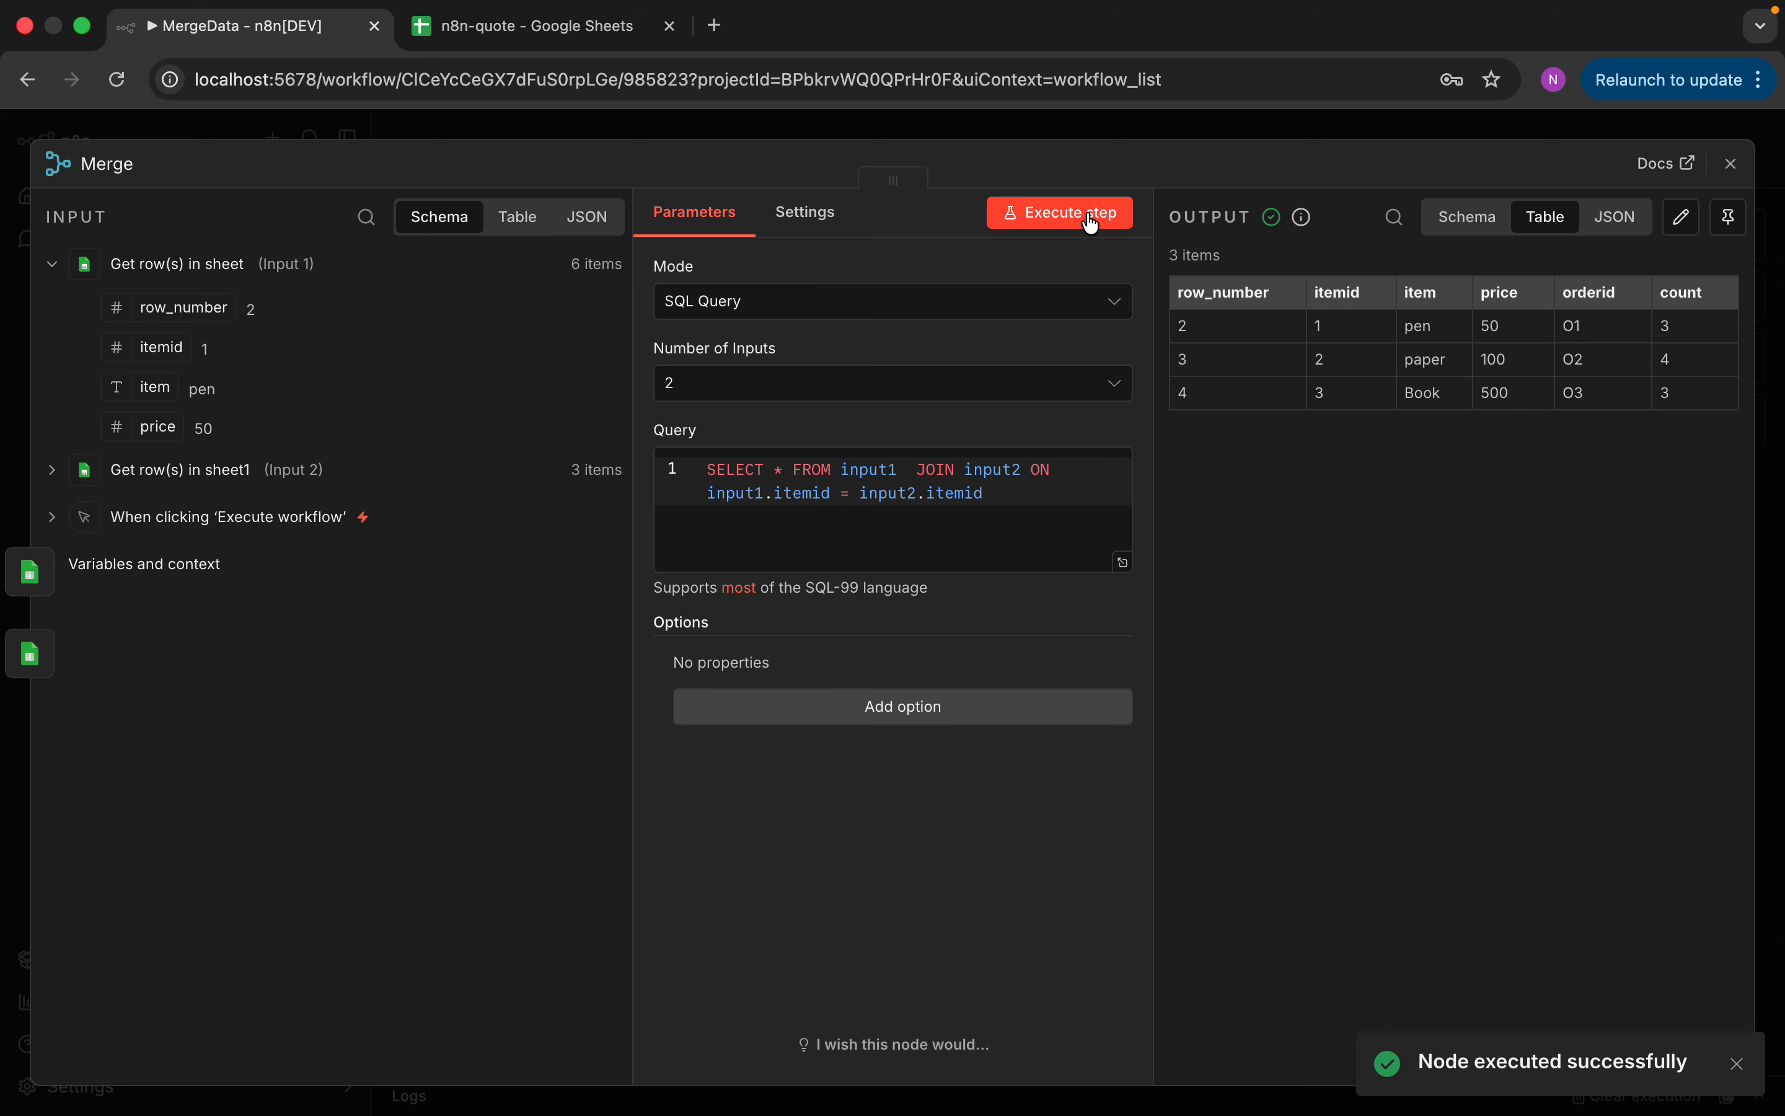